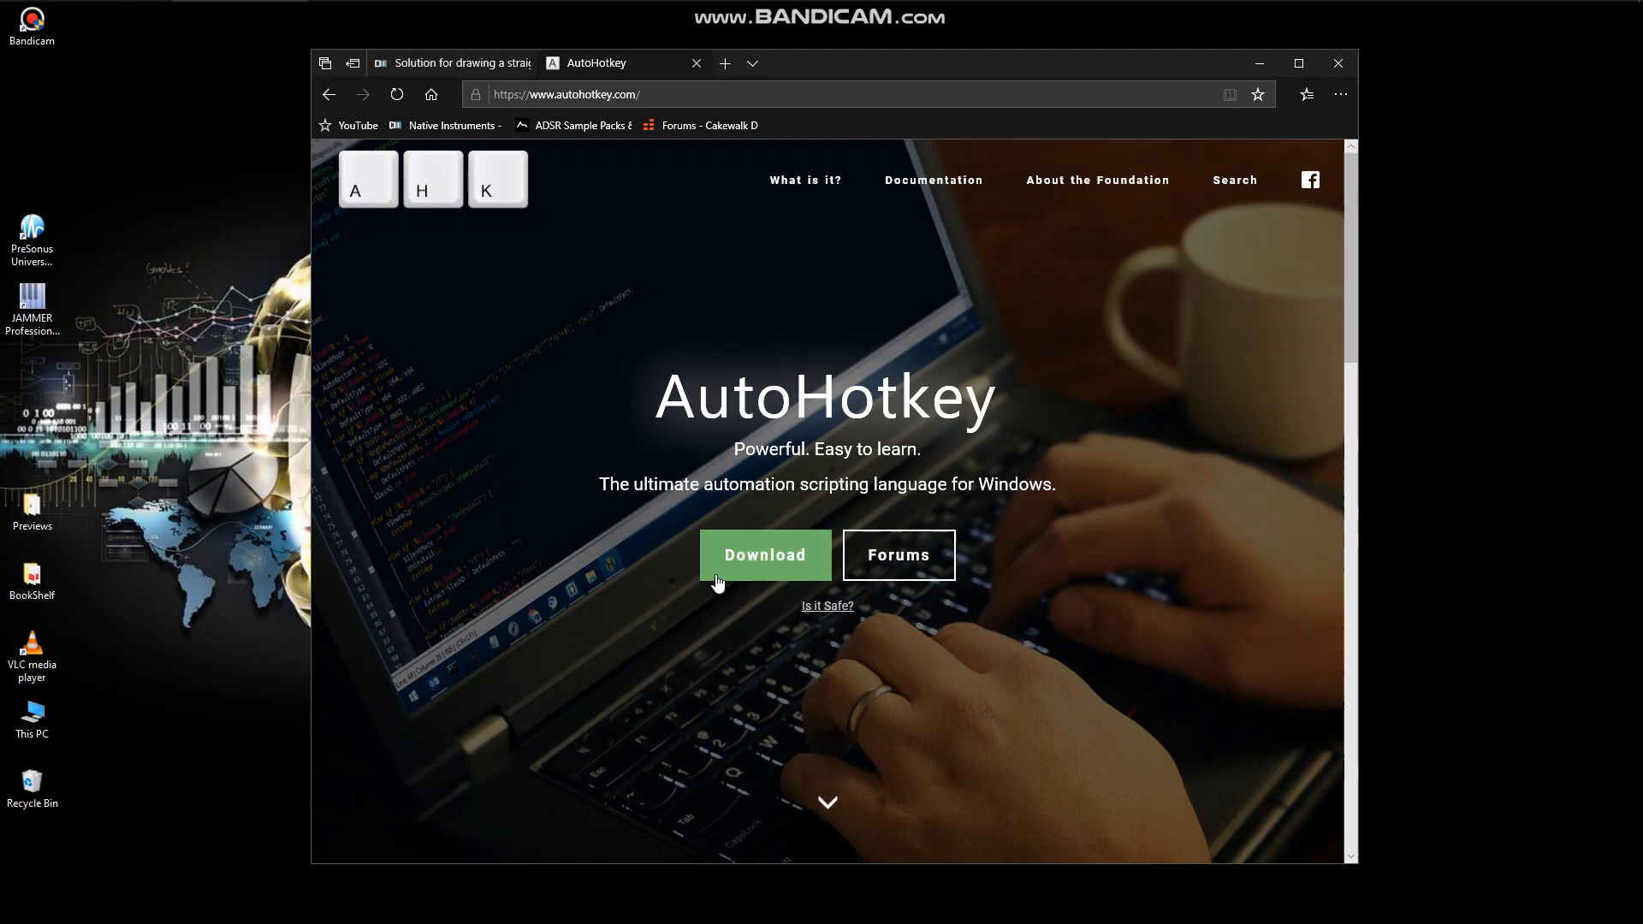
# Download the current version of AutoHotkey, save AutoHotkey_1.1.31.00_setup.exe to the desktop and minimize the browser.
pyautogui.click(764, 565)
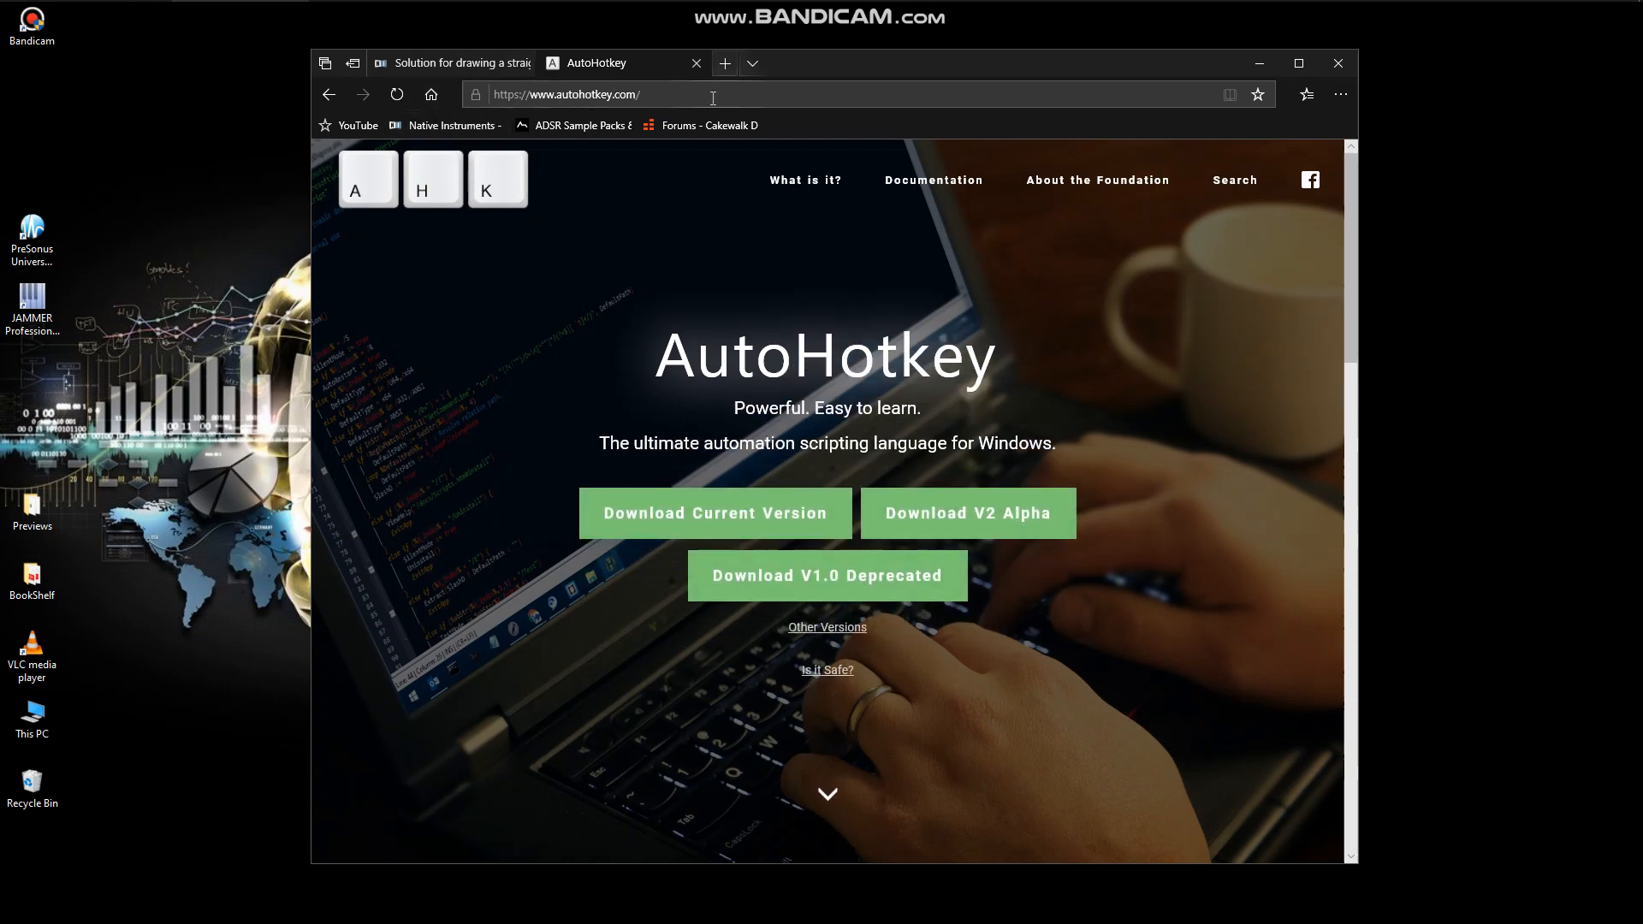
pyautogui.click(721, 524)
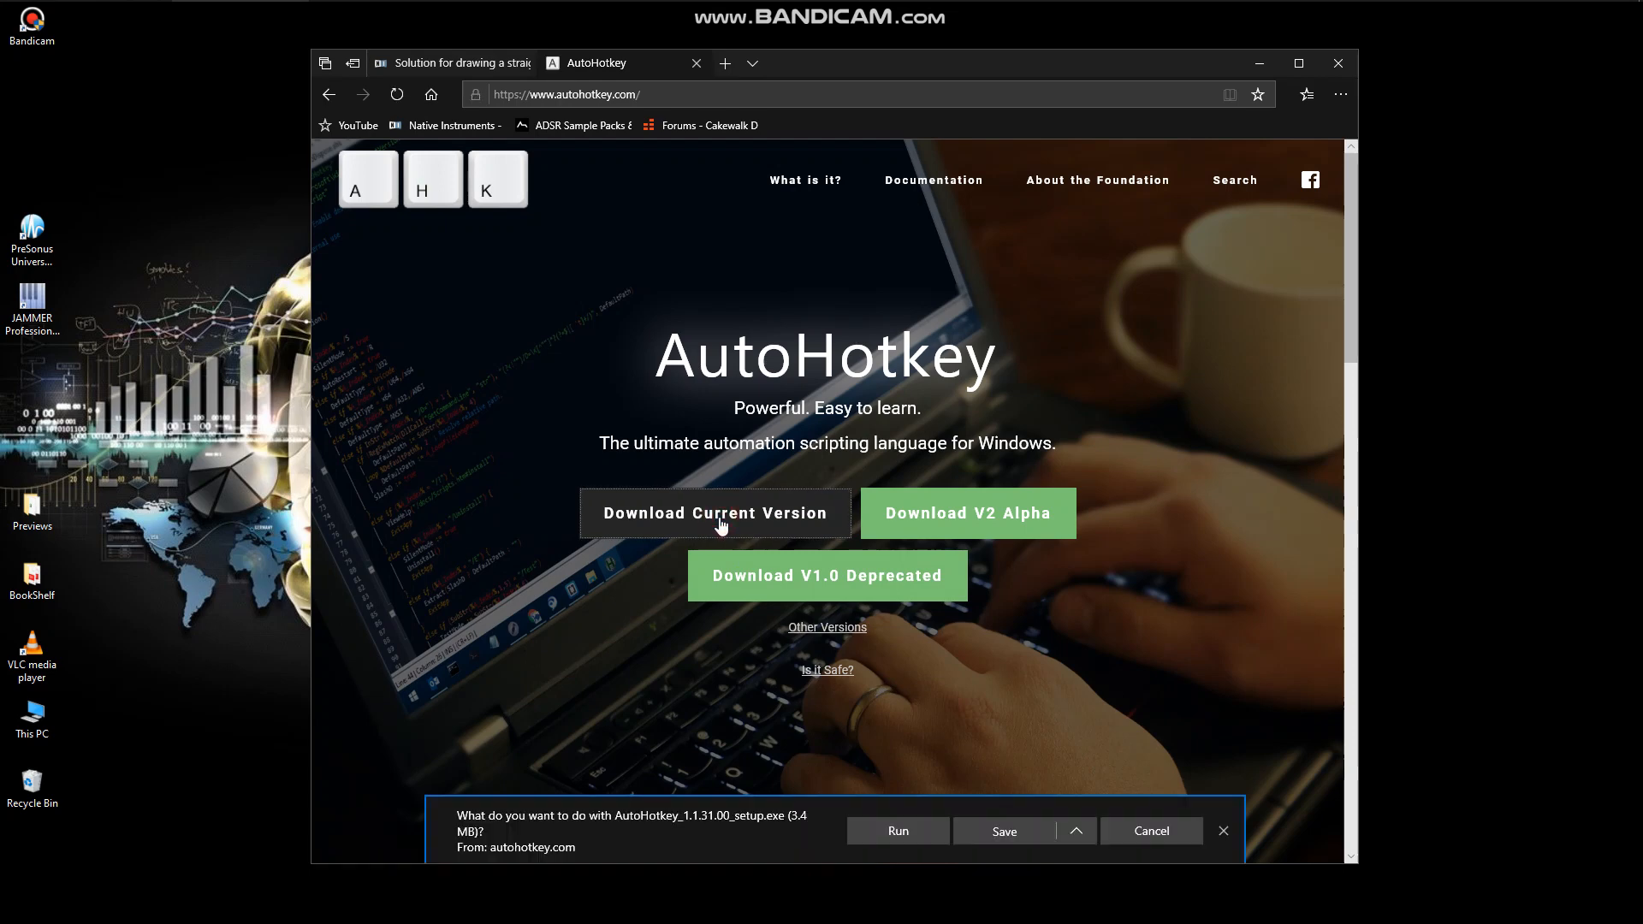
pyautogui.click(1078, 833)
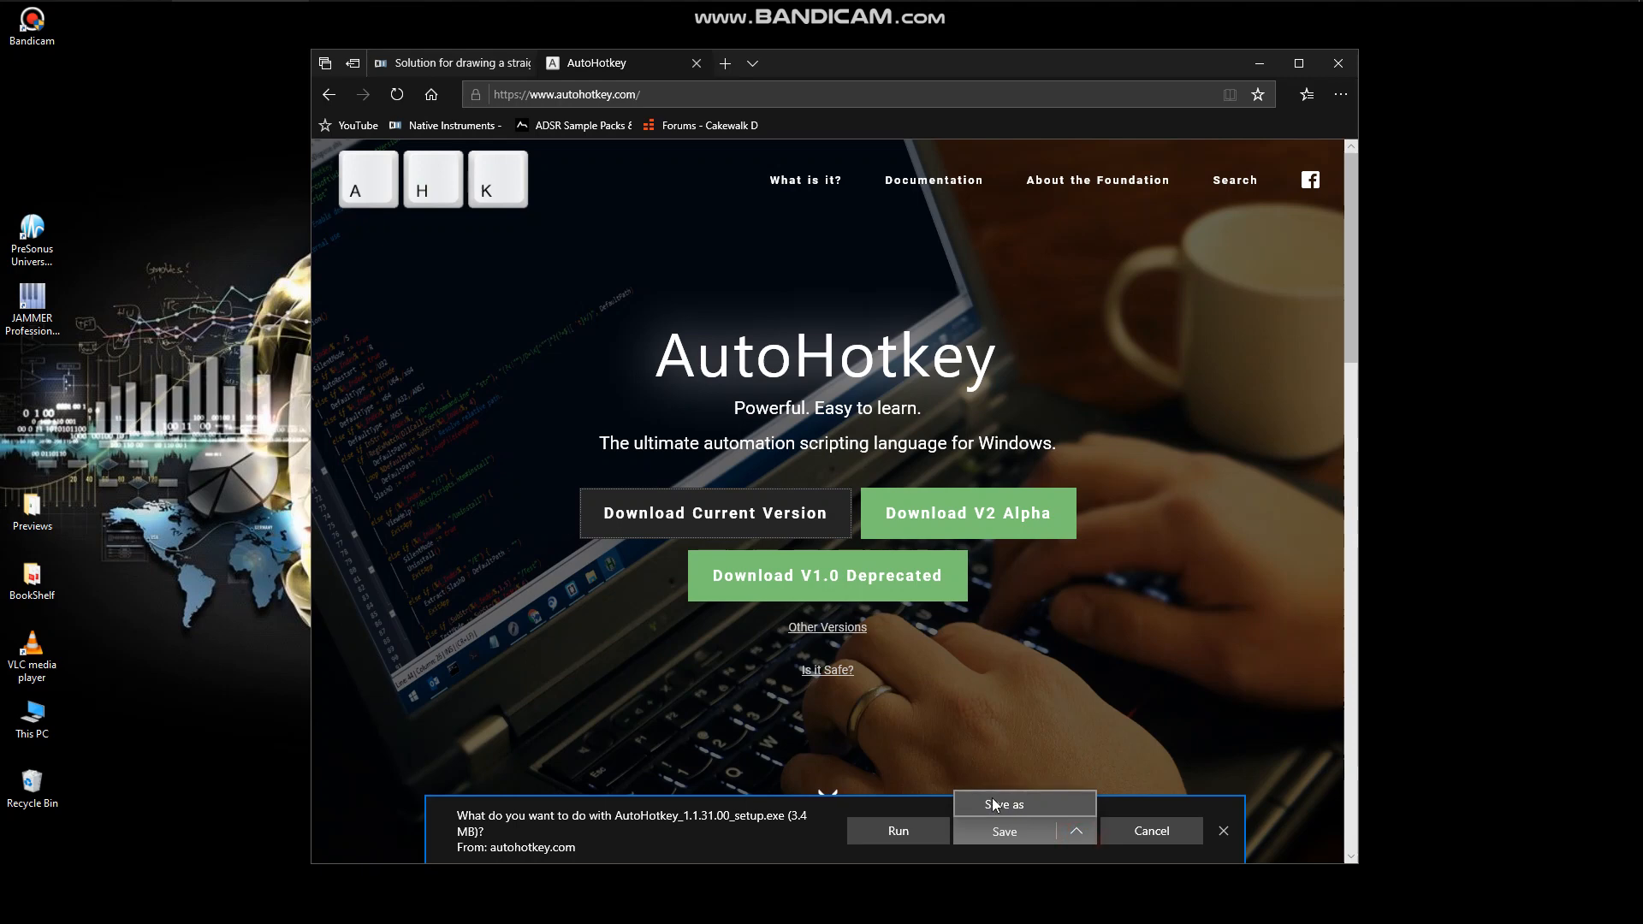
pyautogui.click(997, 805)
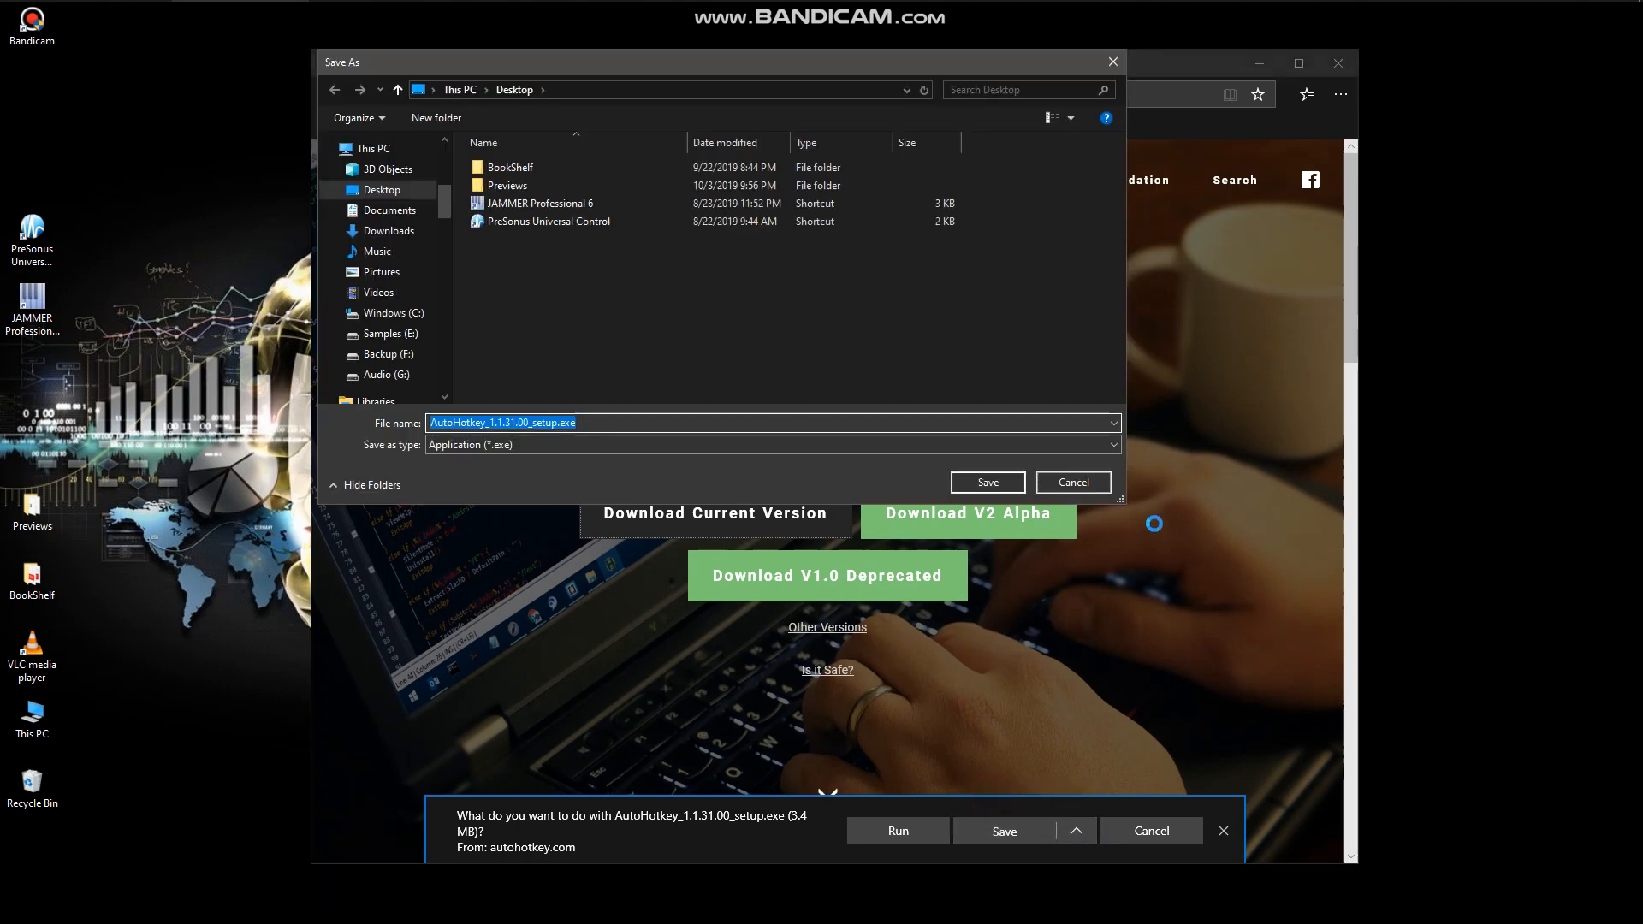
pyautogui.click(989, 482)
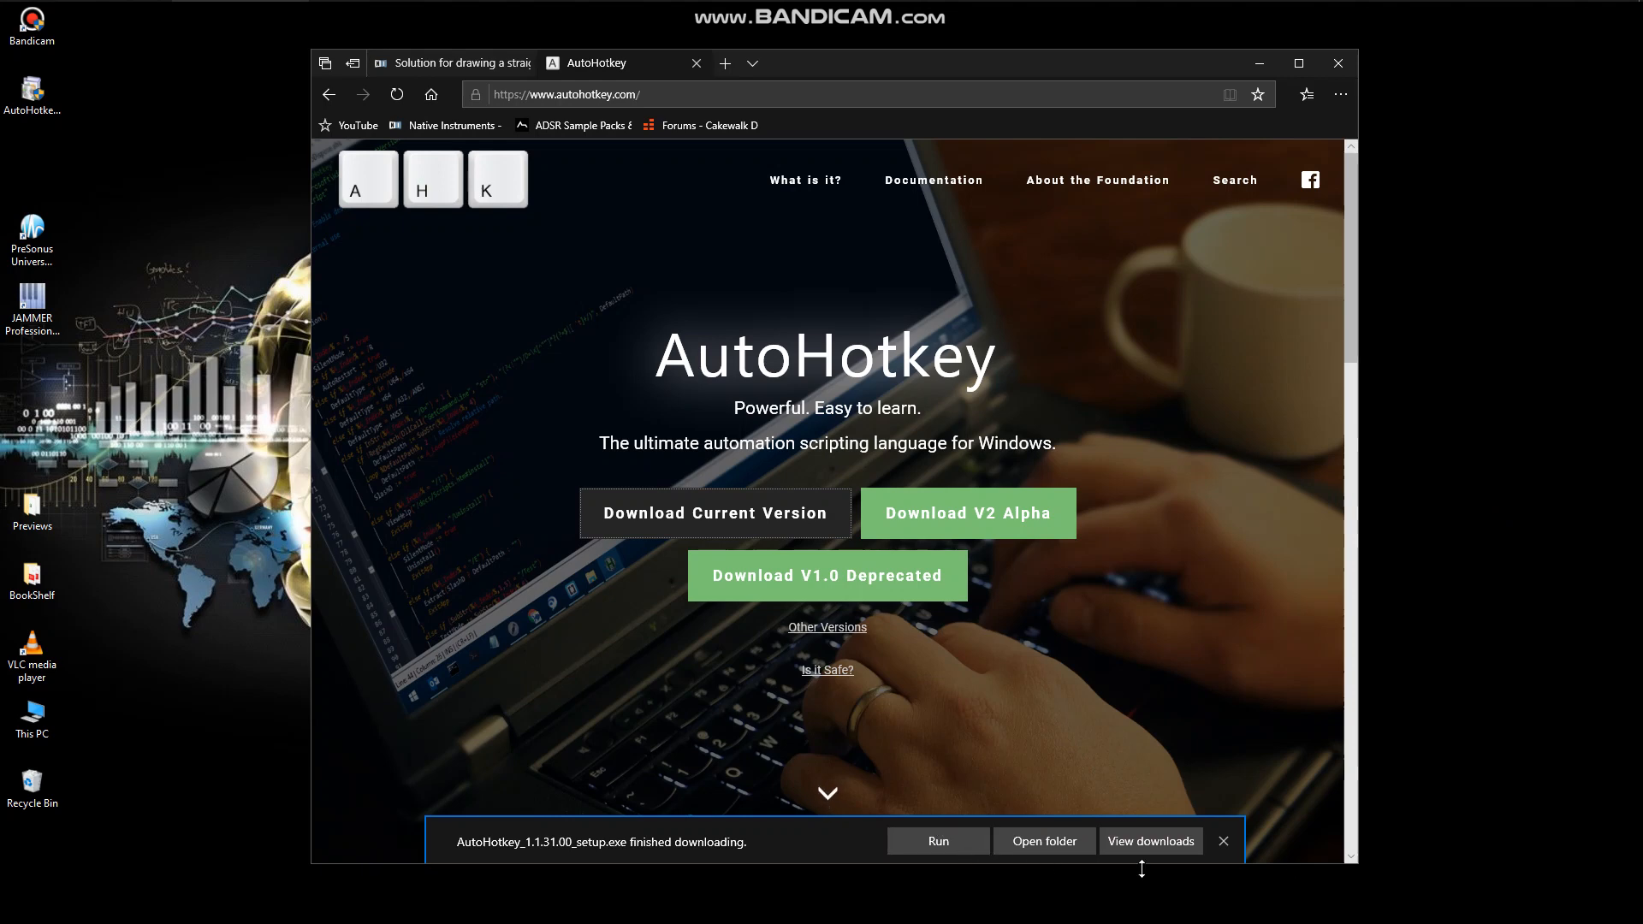
pyautogui.click(1224, 842)
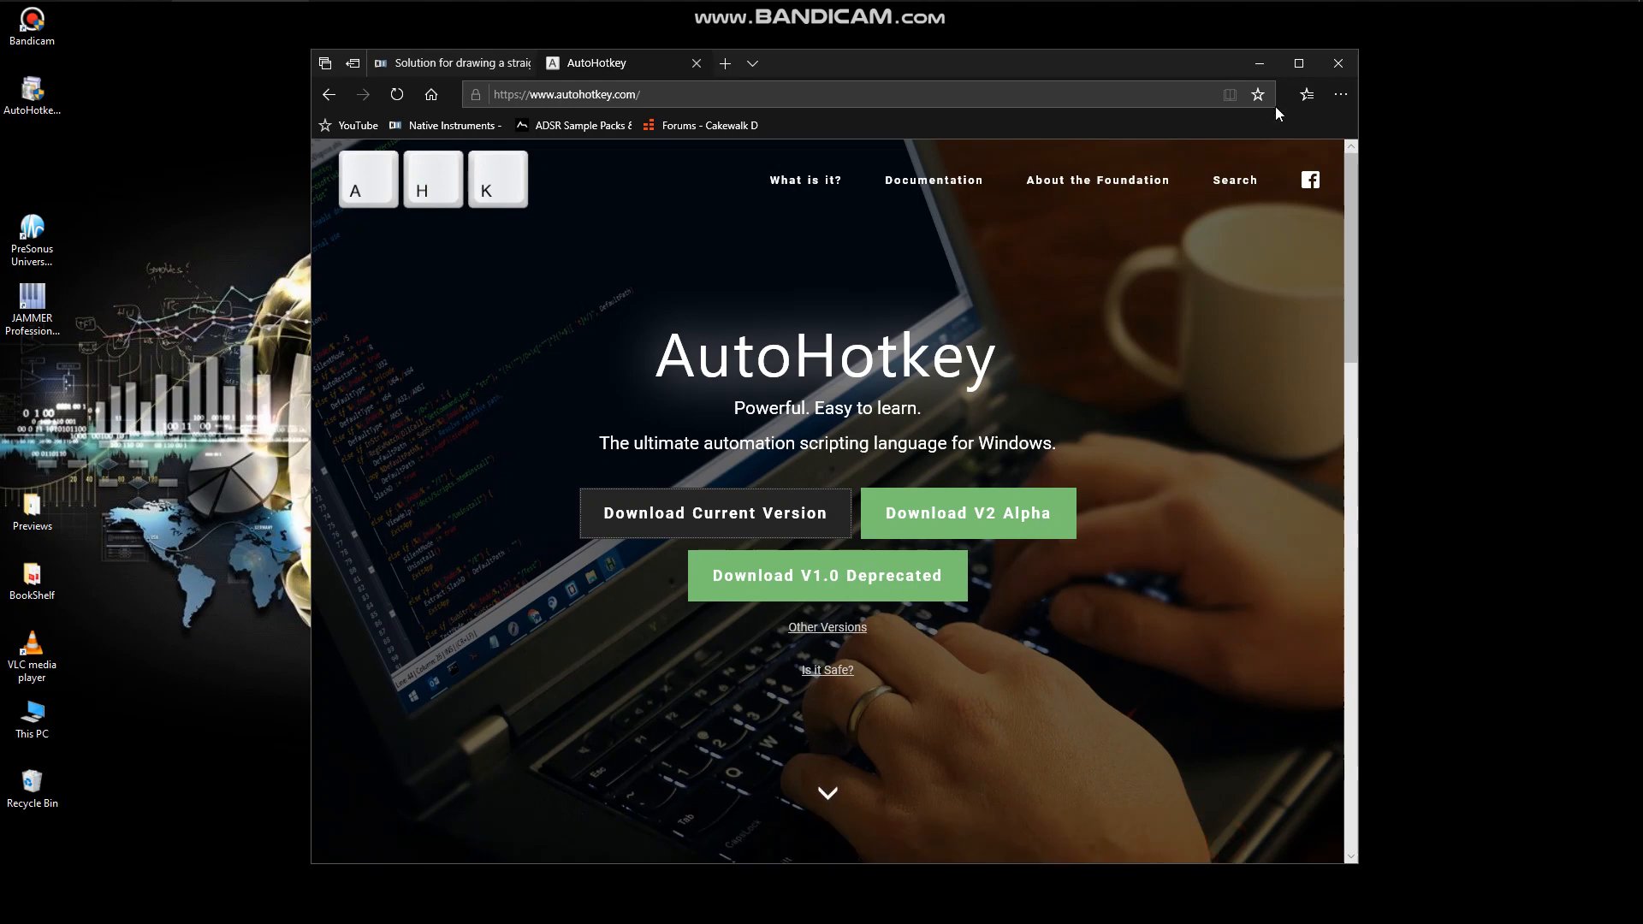
pyautogui.click(1259, 64)
# Move the AutoHotkey setup file to an empty desktop area, run it with Express Installation and exit the installer.
pyautogui.click(32, 90)
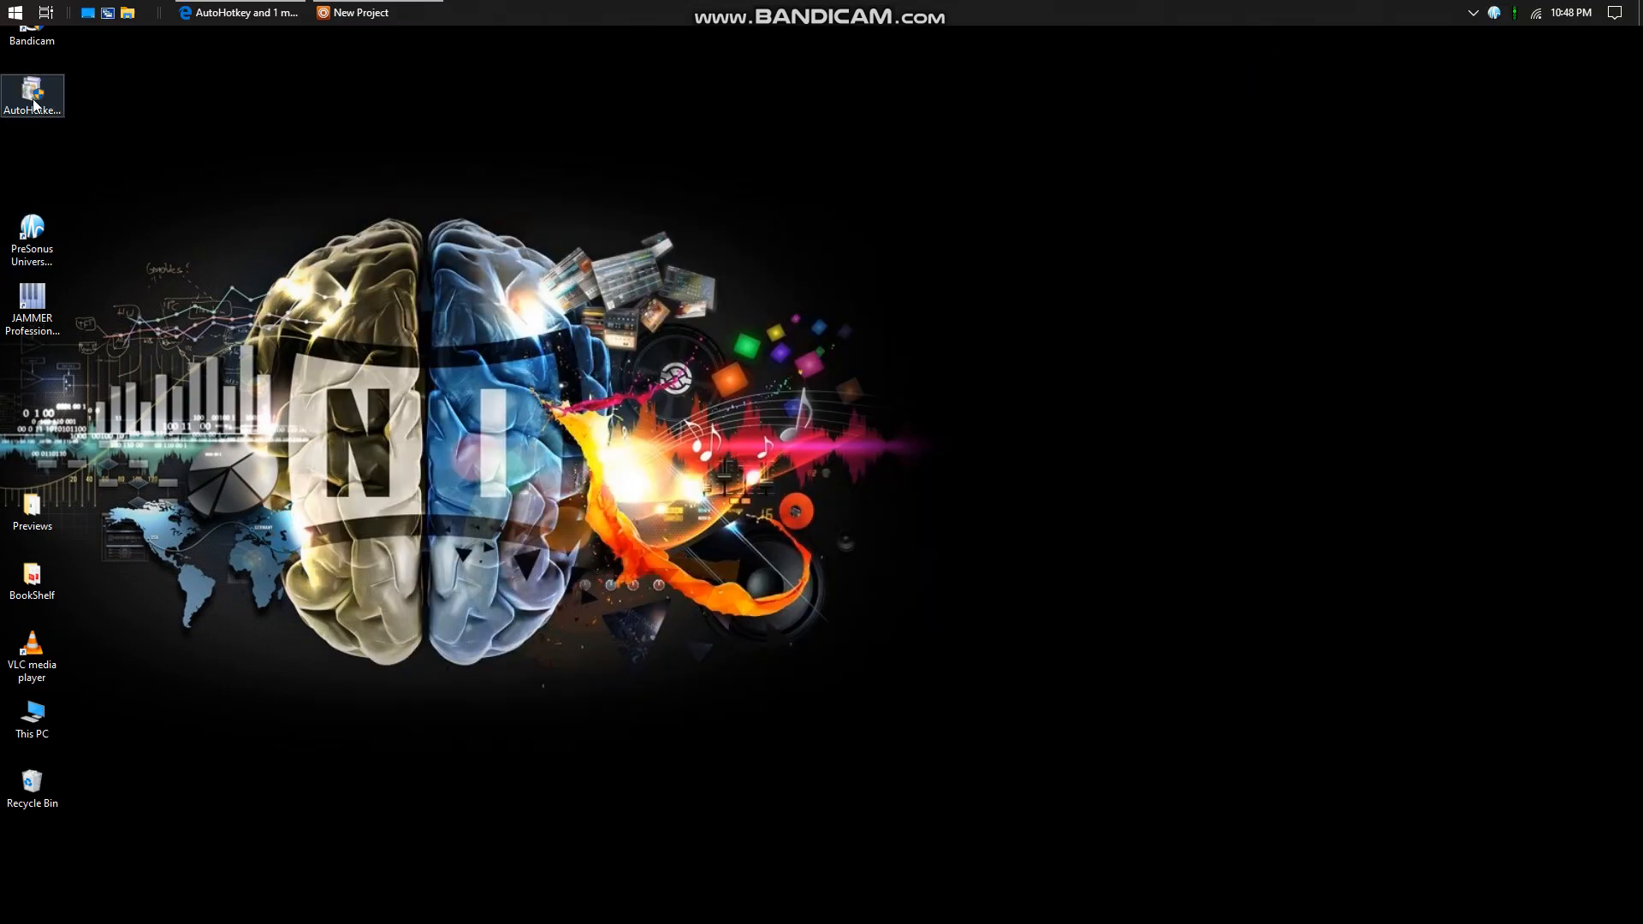
pyautogui.moveTo(33, 90); pyautogui.dragTo(1009, 507)
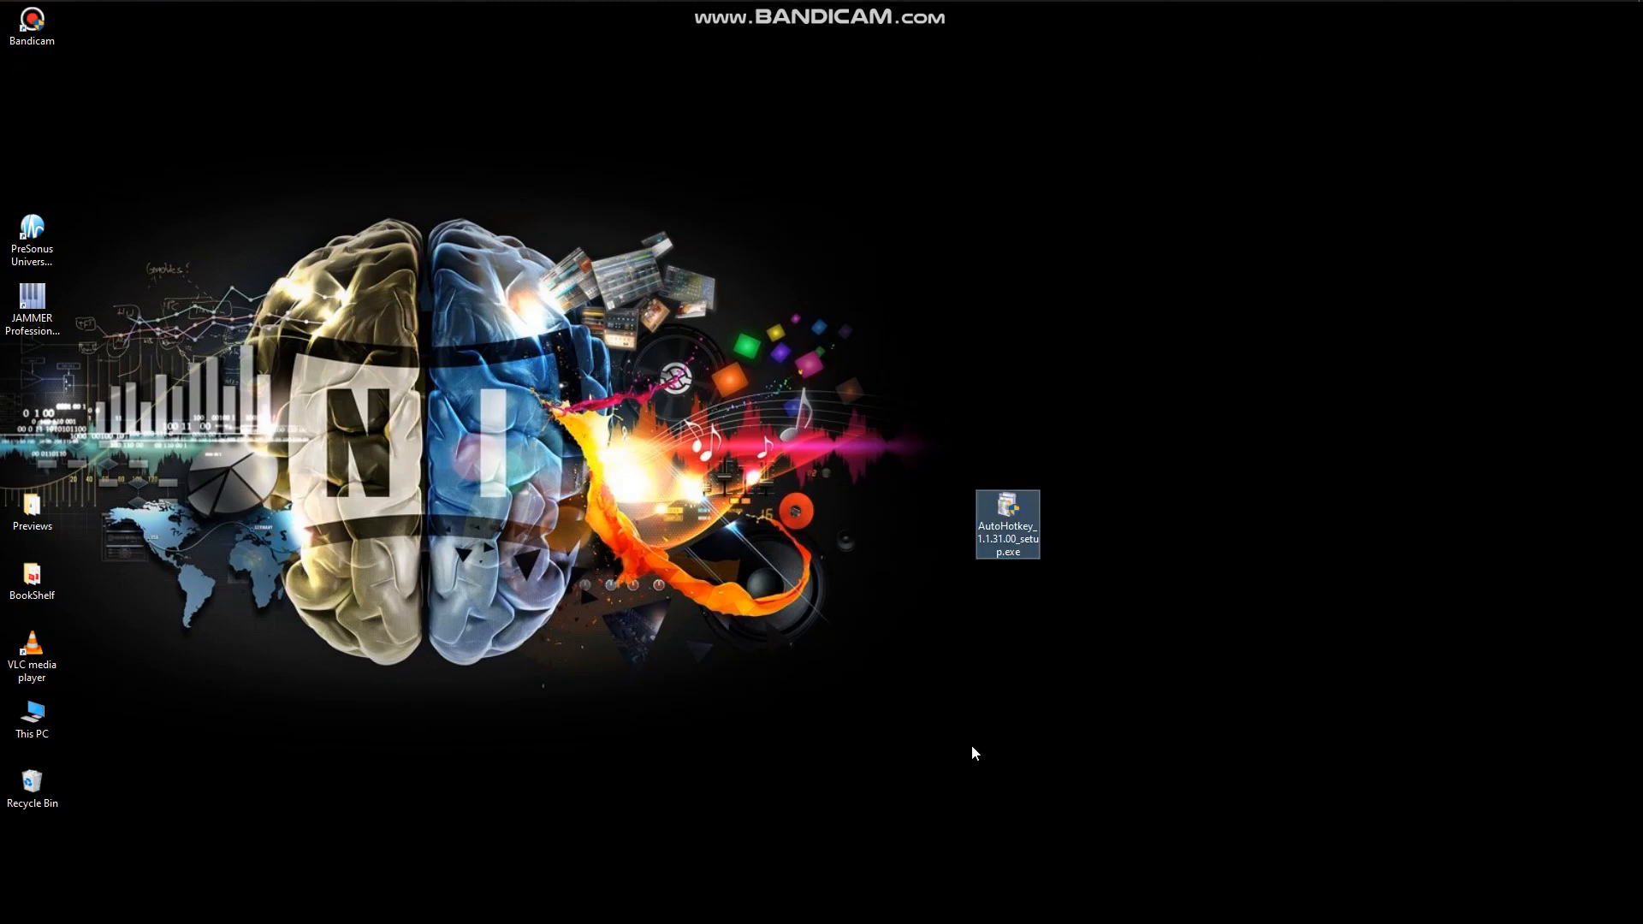
pyautogui.doubleClick(1006, 507)
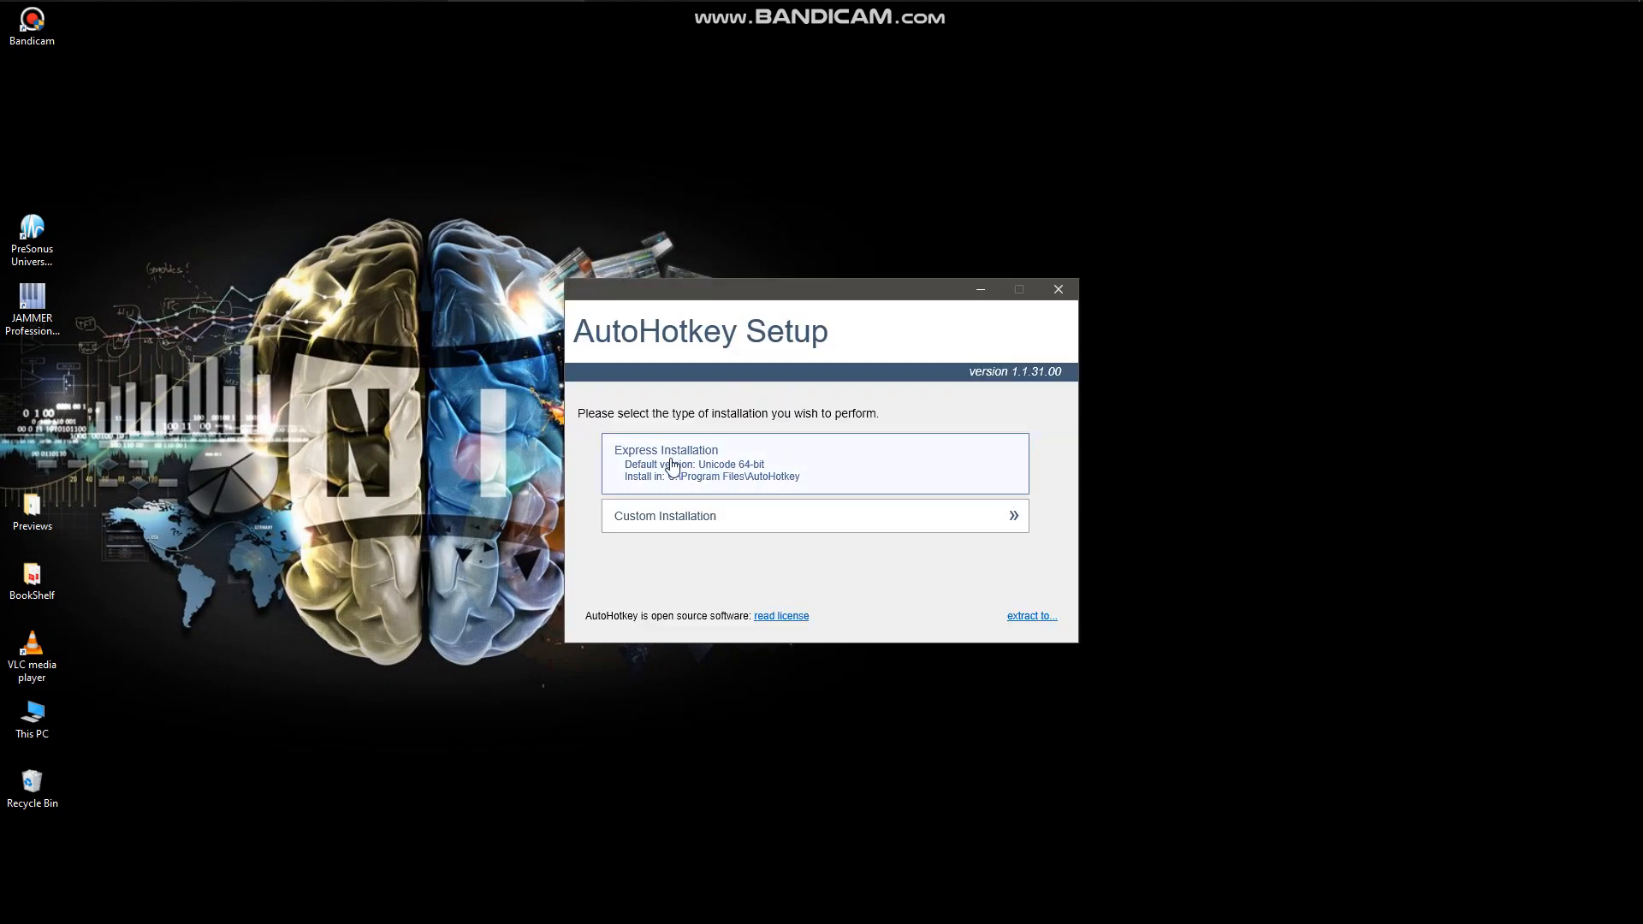
pyautogui.click(673, 467)
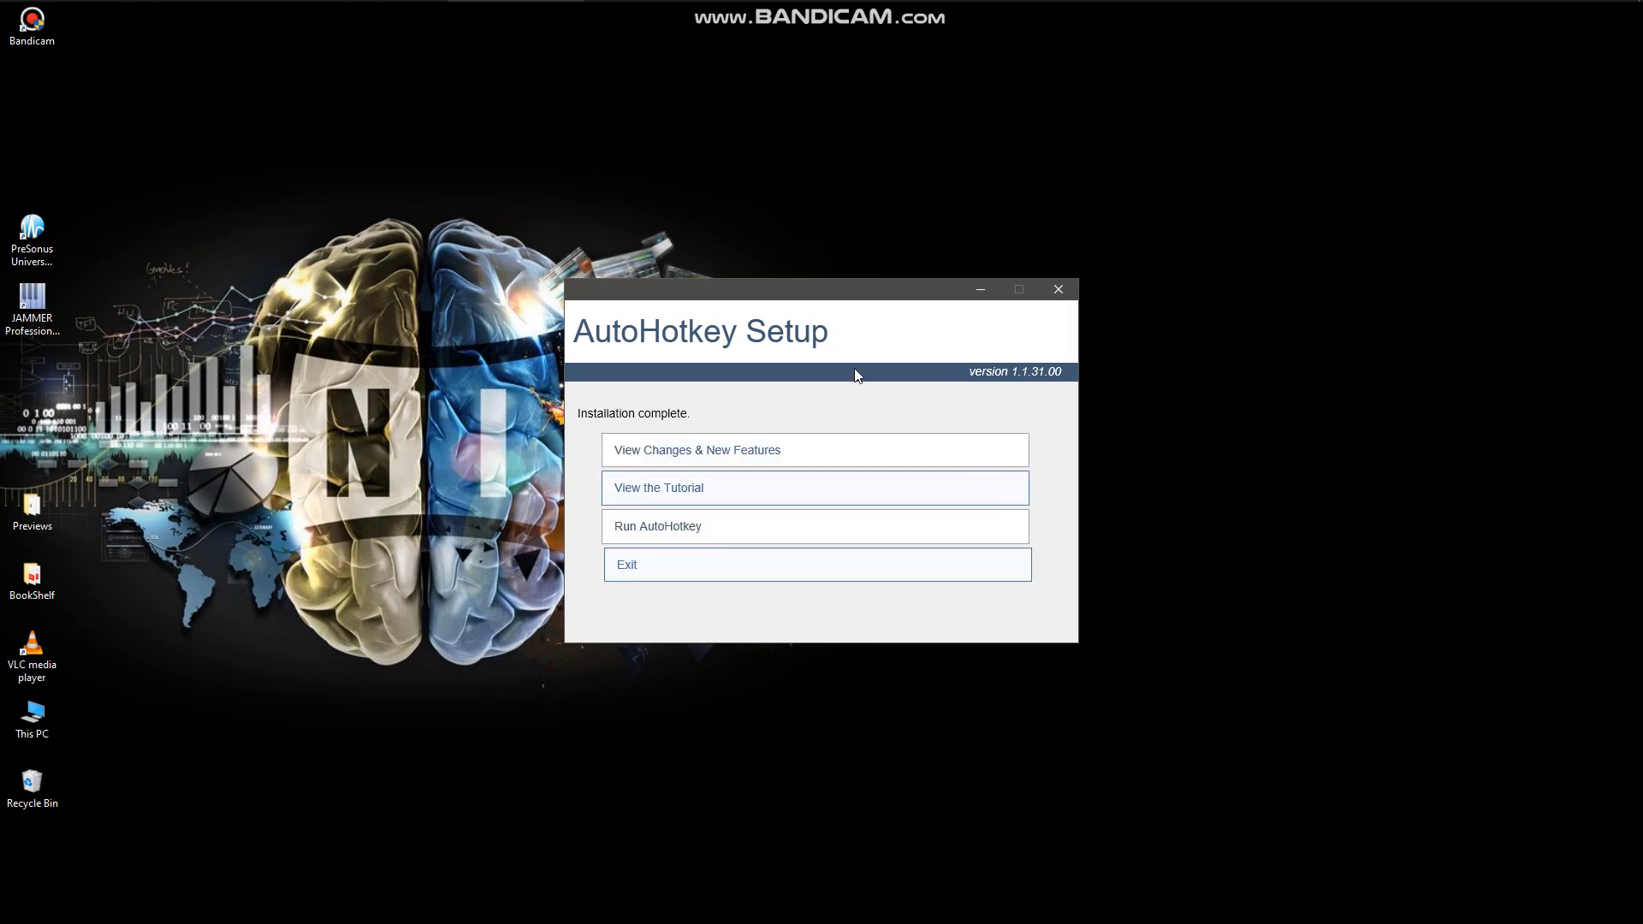
pyautogui.click(630, 570)
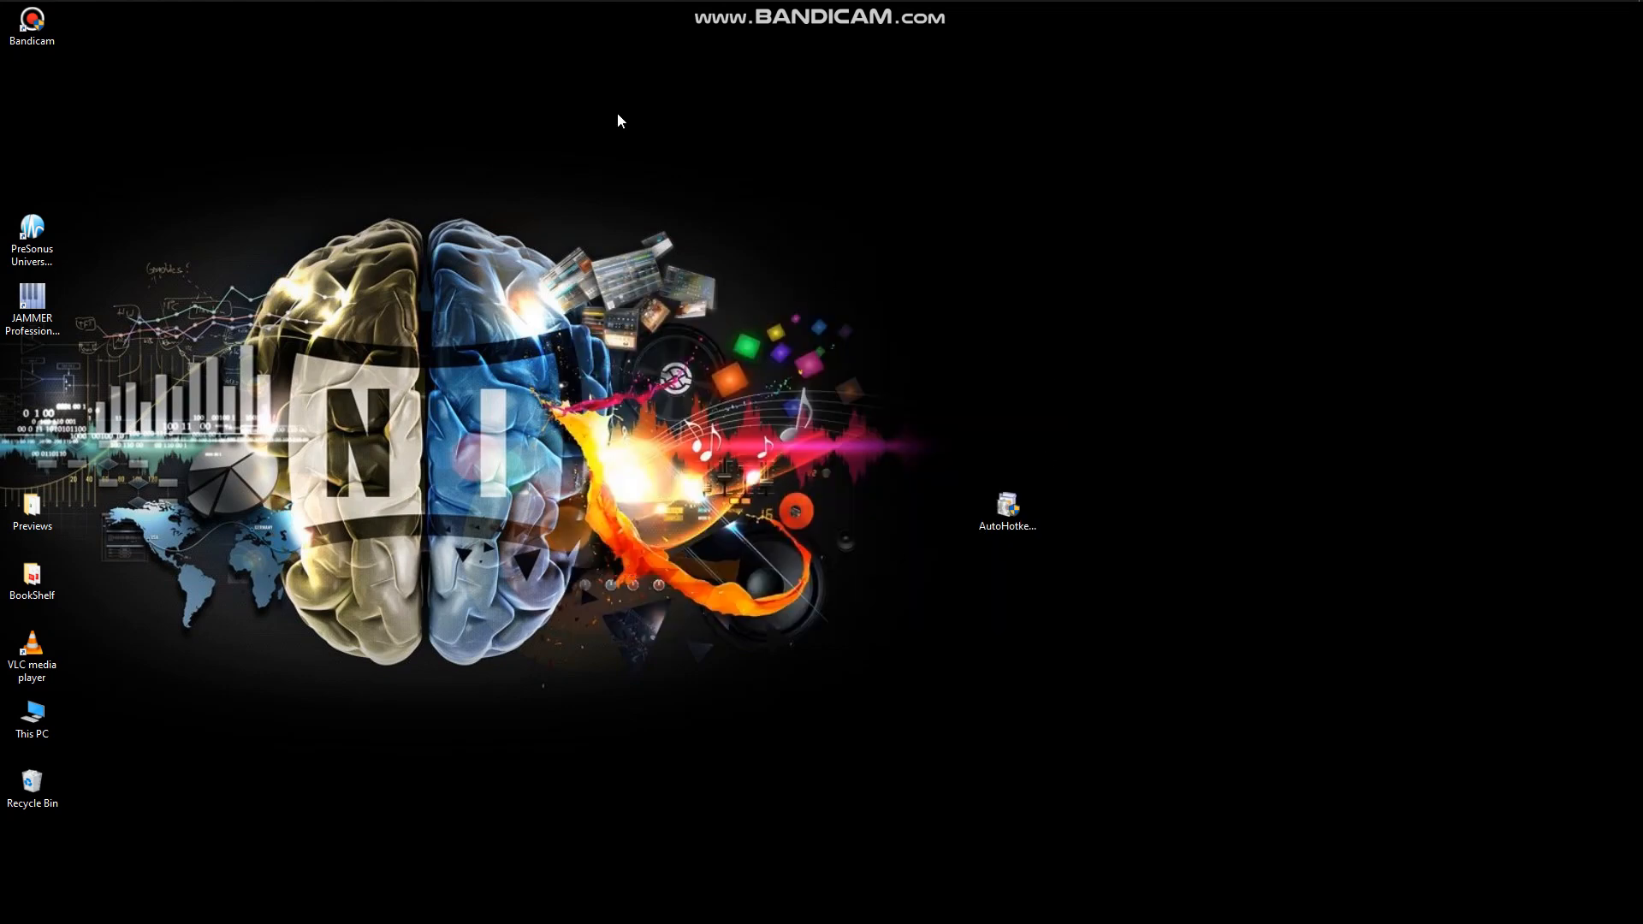
# Create a new AutoHotkey script named sl.ahk on the desktop and open it for editing.
pyautogui.rightClick(917, 112)
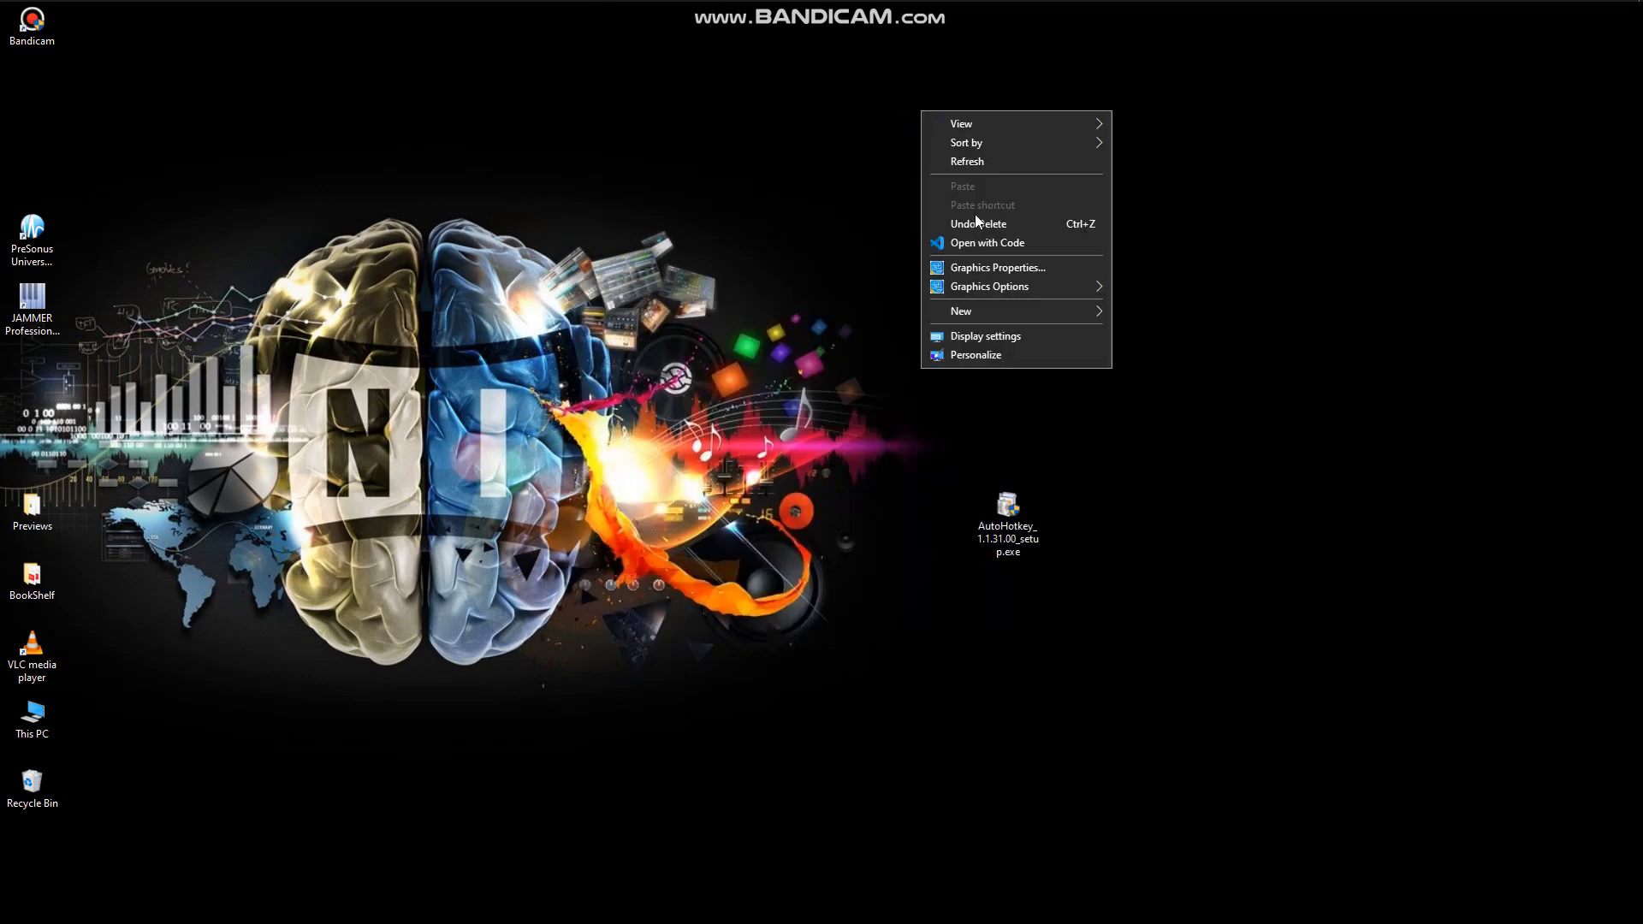
pyautogui.moveTo(950, 315)
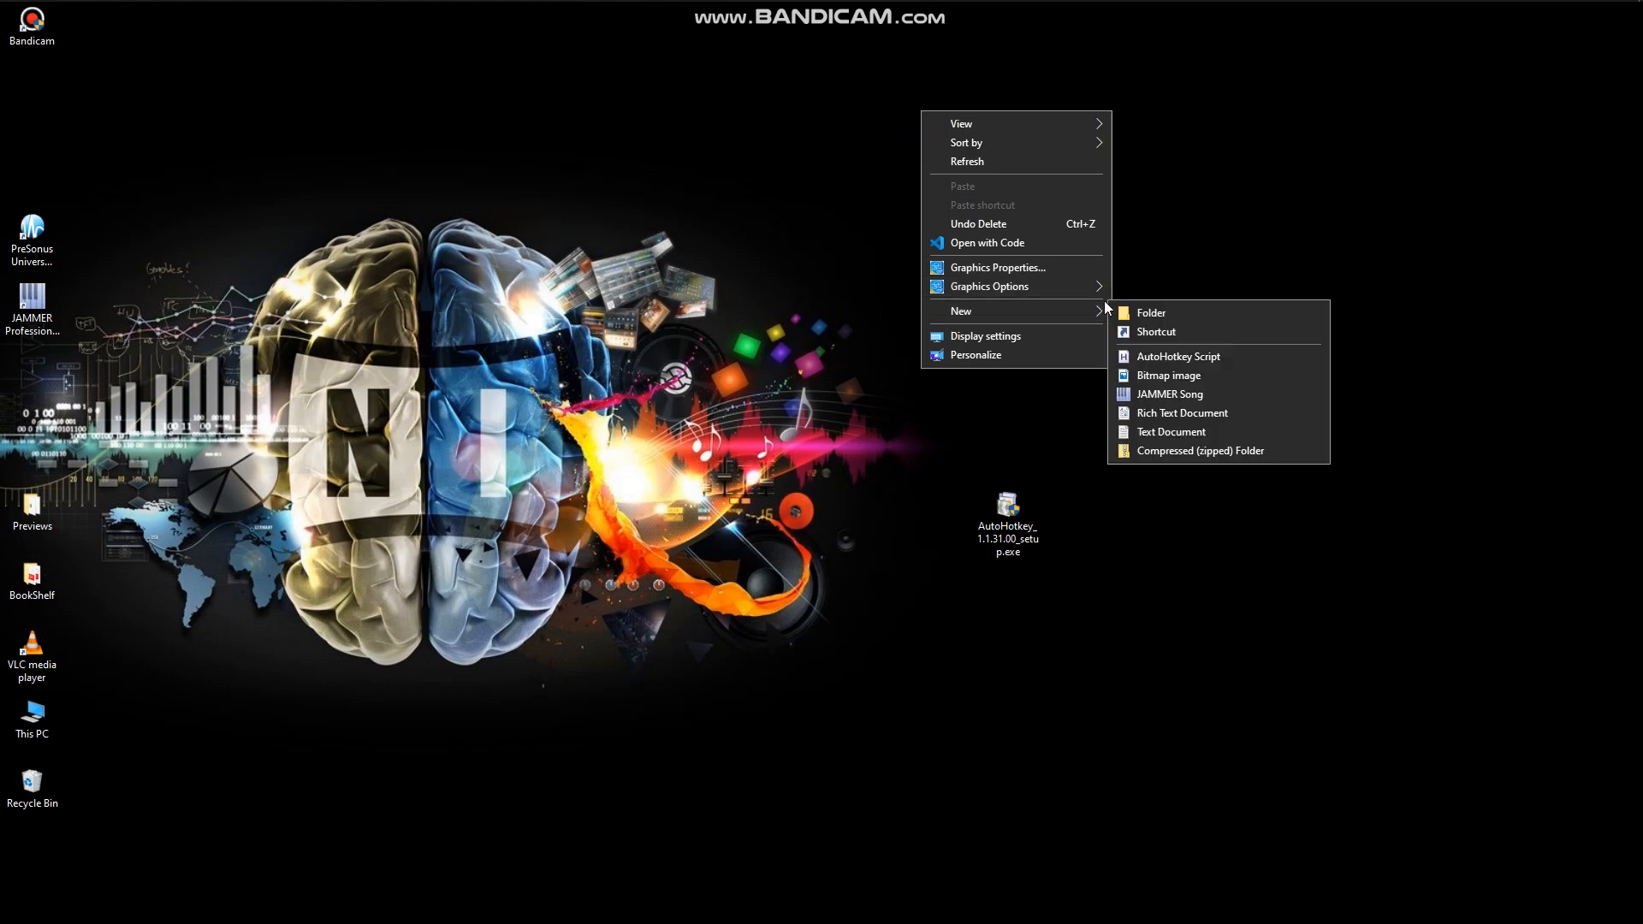
pyautogui.click(1152, 356)
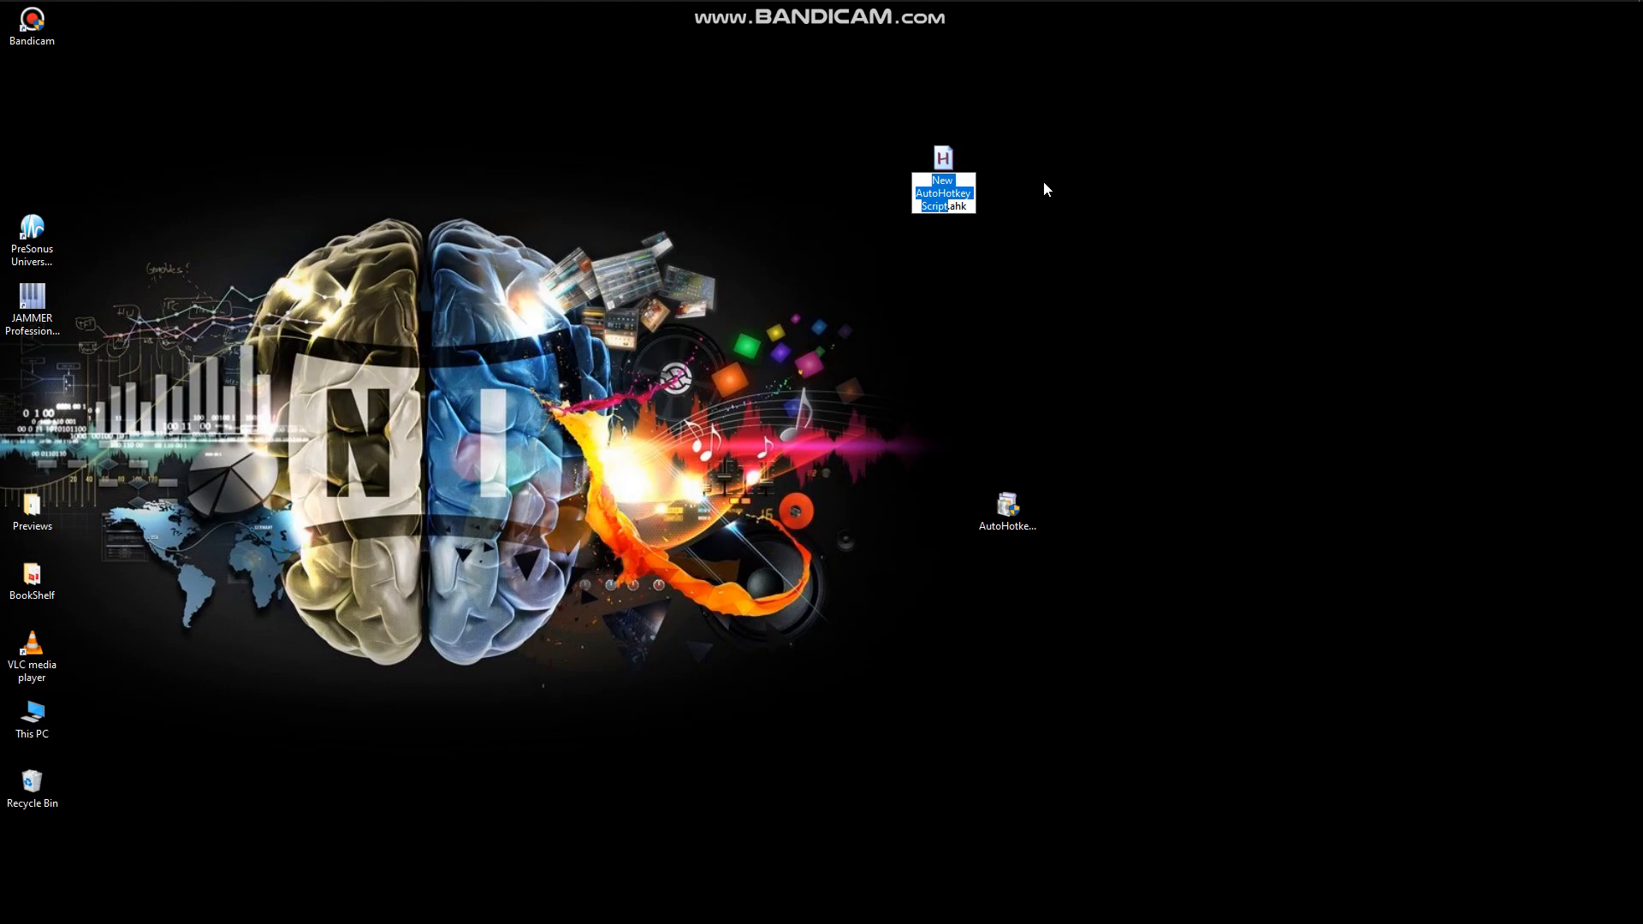
pyautogui.write('sl')
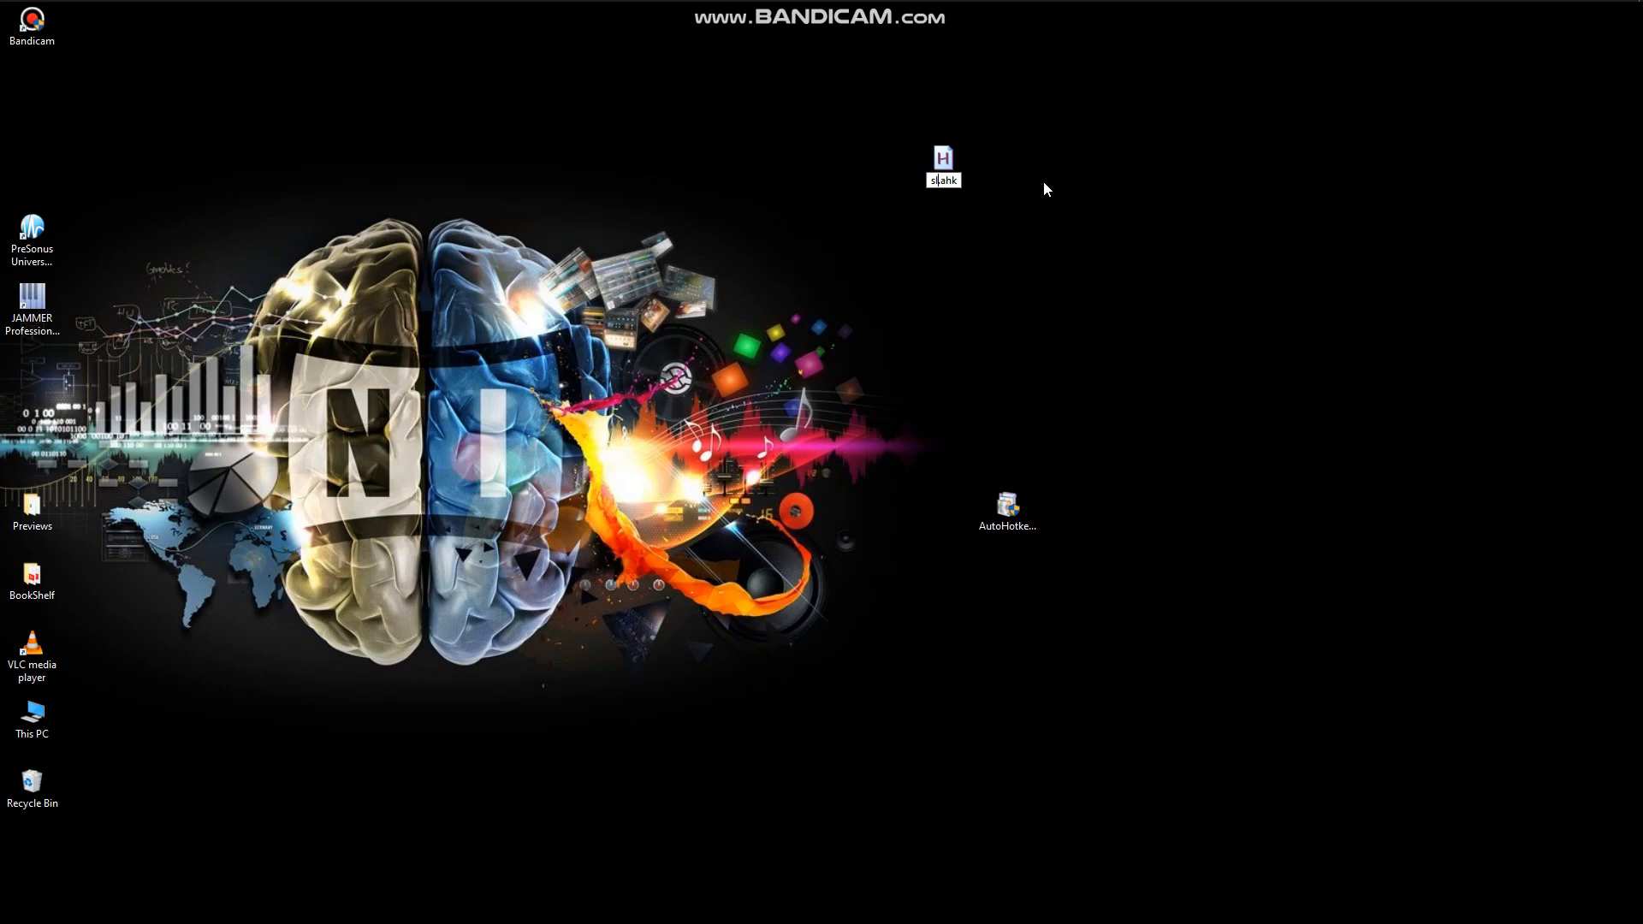
pyautogui.press('Return')
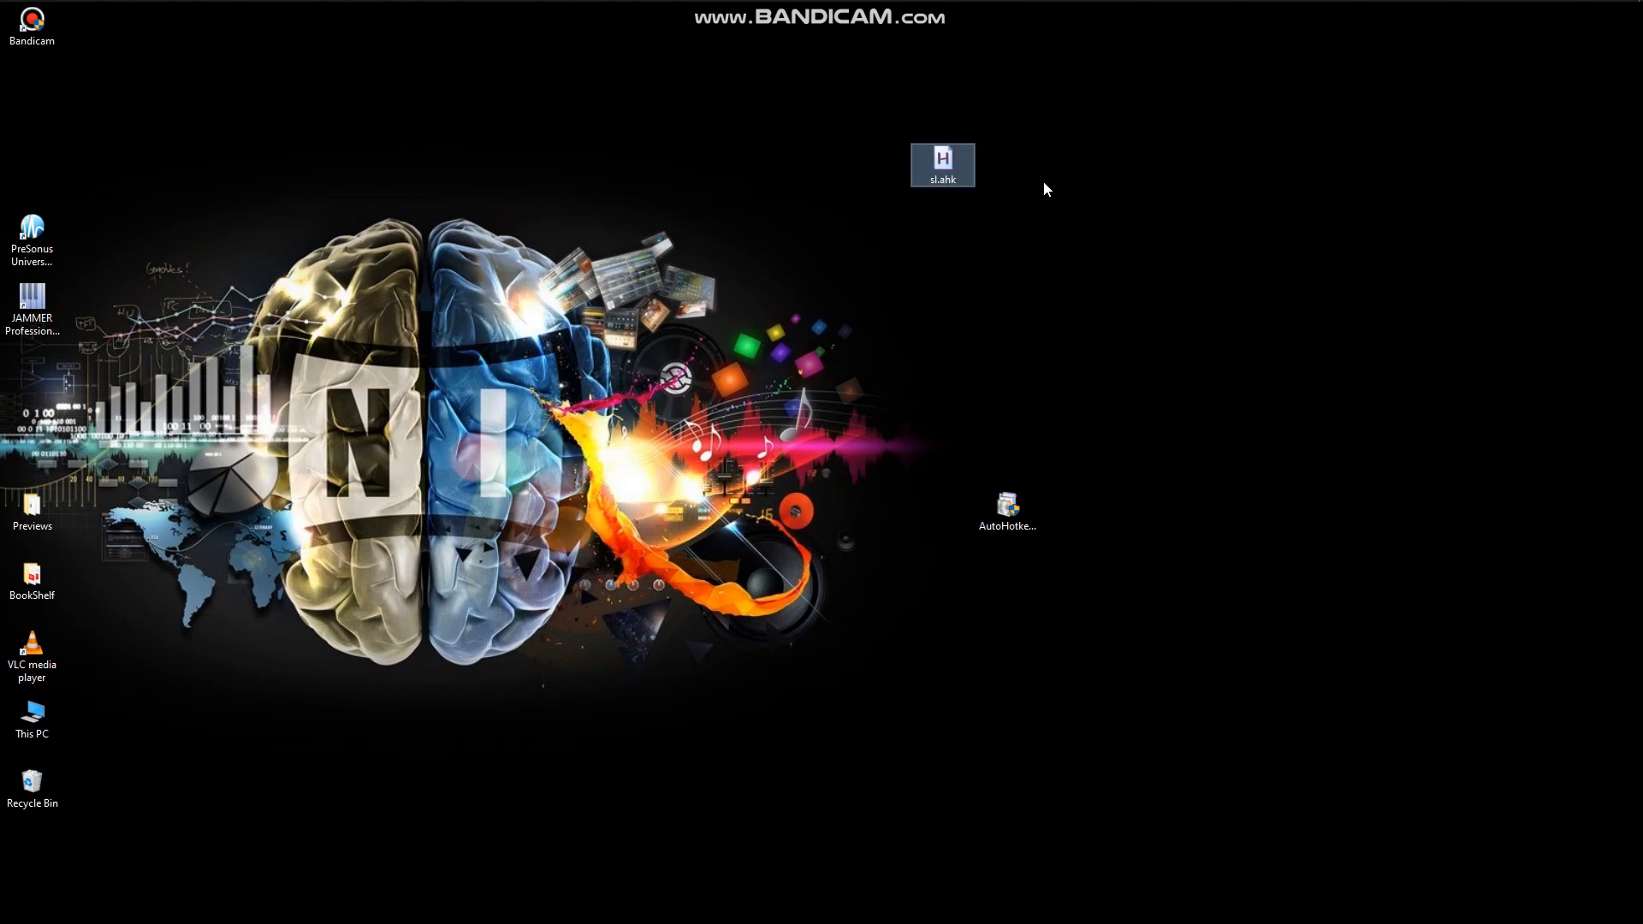
pyautogui.rightClick(940, 158)
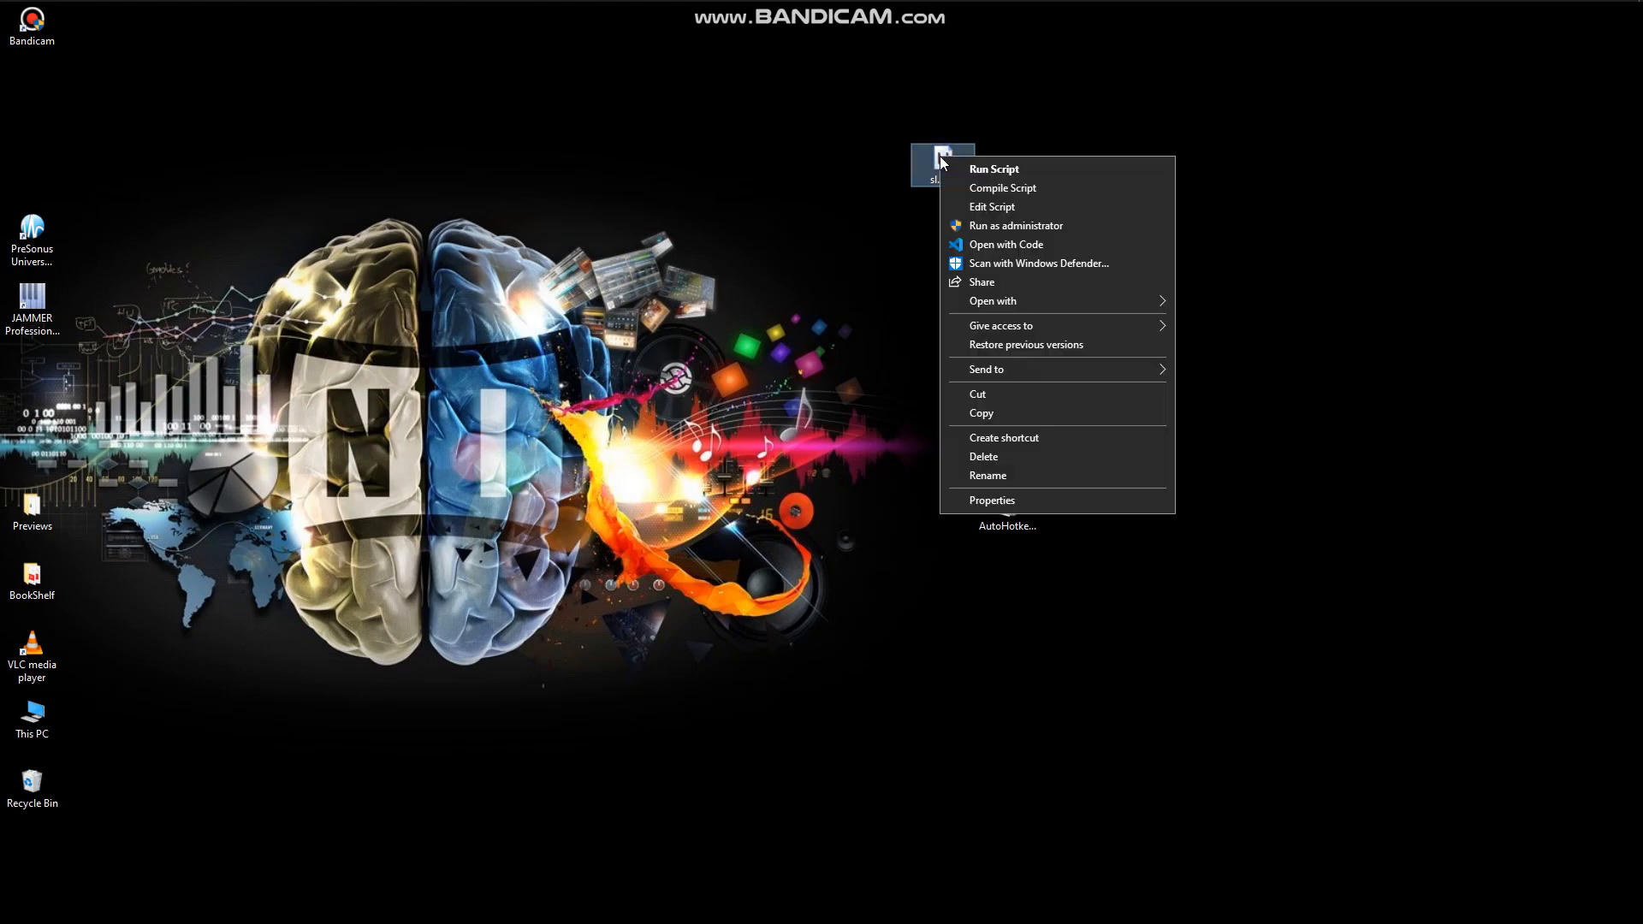
pyautogui.click(1010, 210)
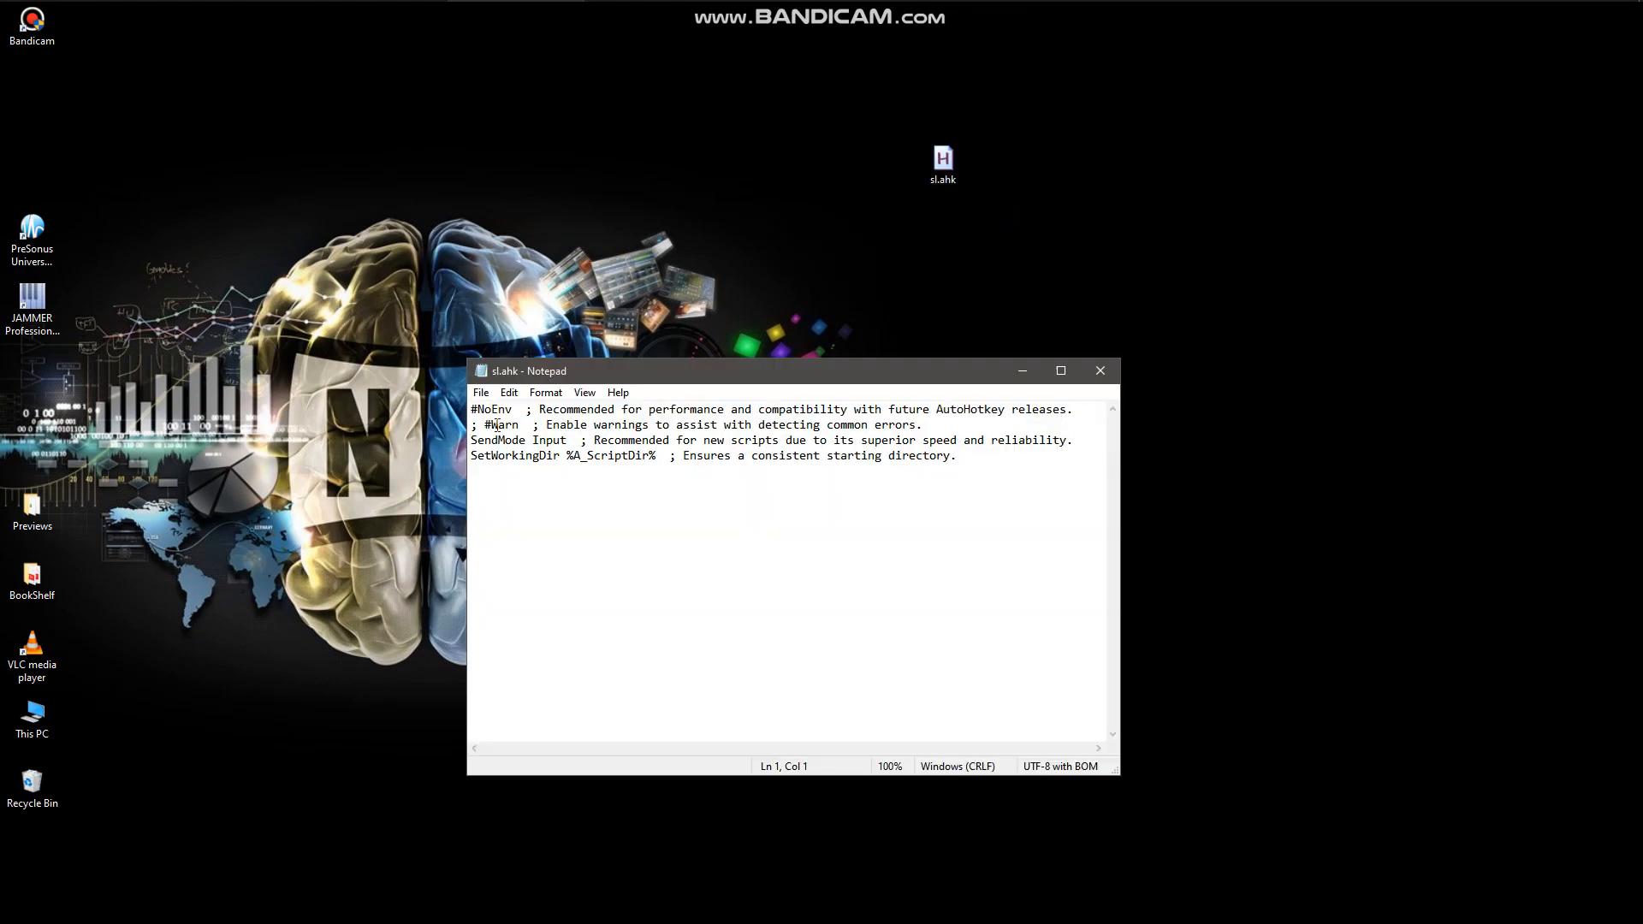
# Switch to the browser, copy the full script code from the Native Instruments straight-line forum thread and minimize the browser.
pyautogui.moveTo(158, 3)
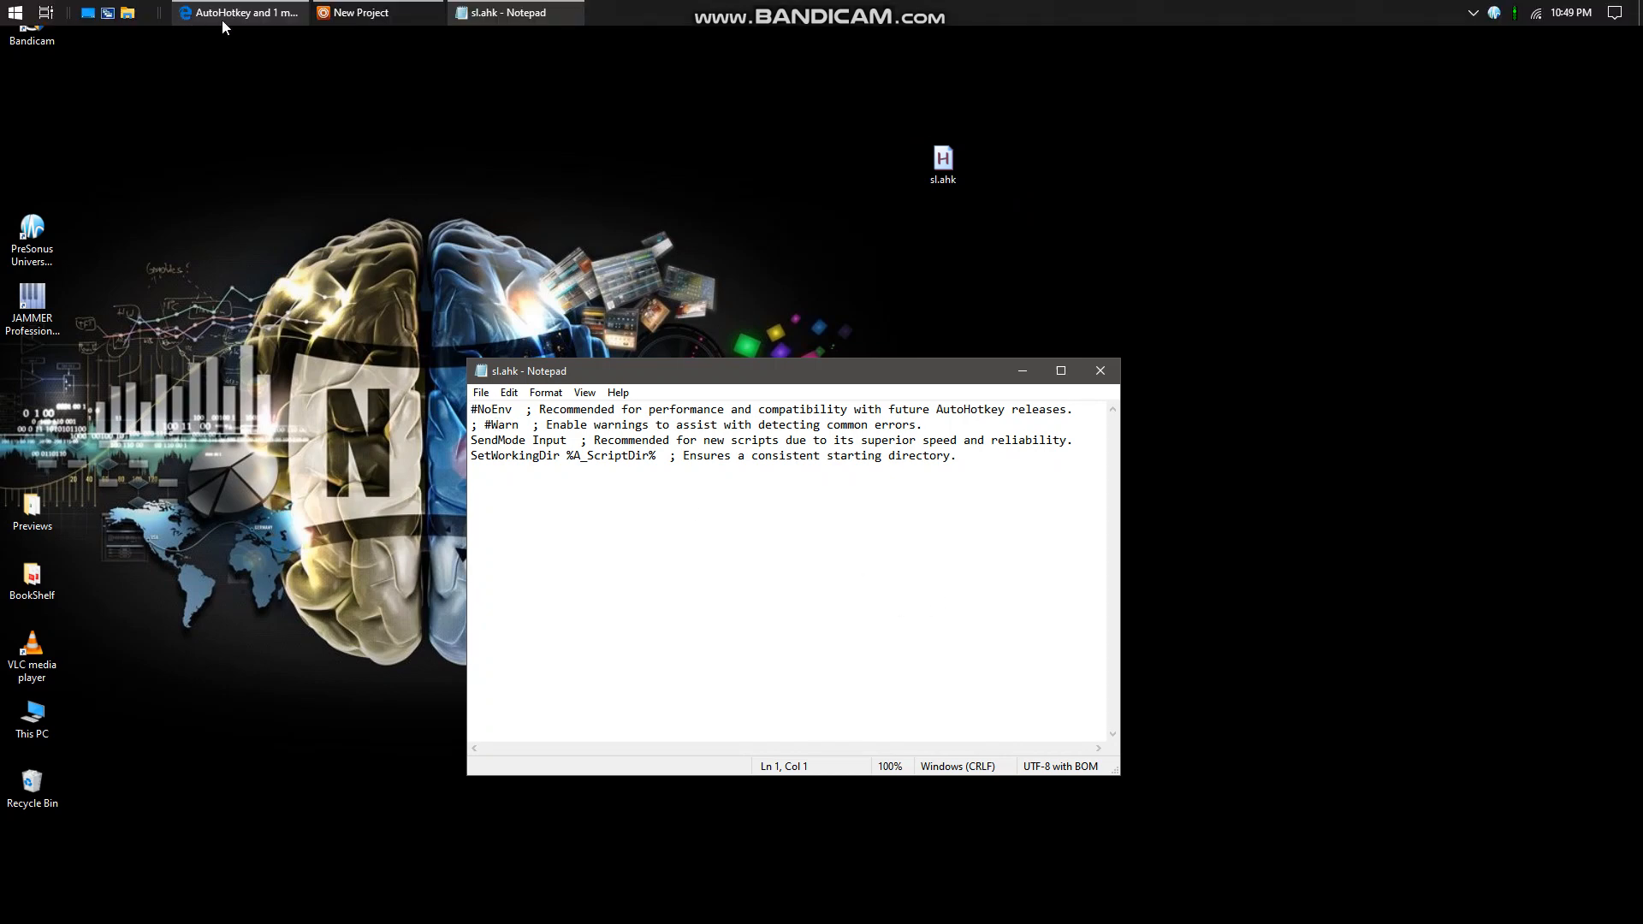
pyautogui.click(222, 16)
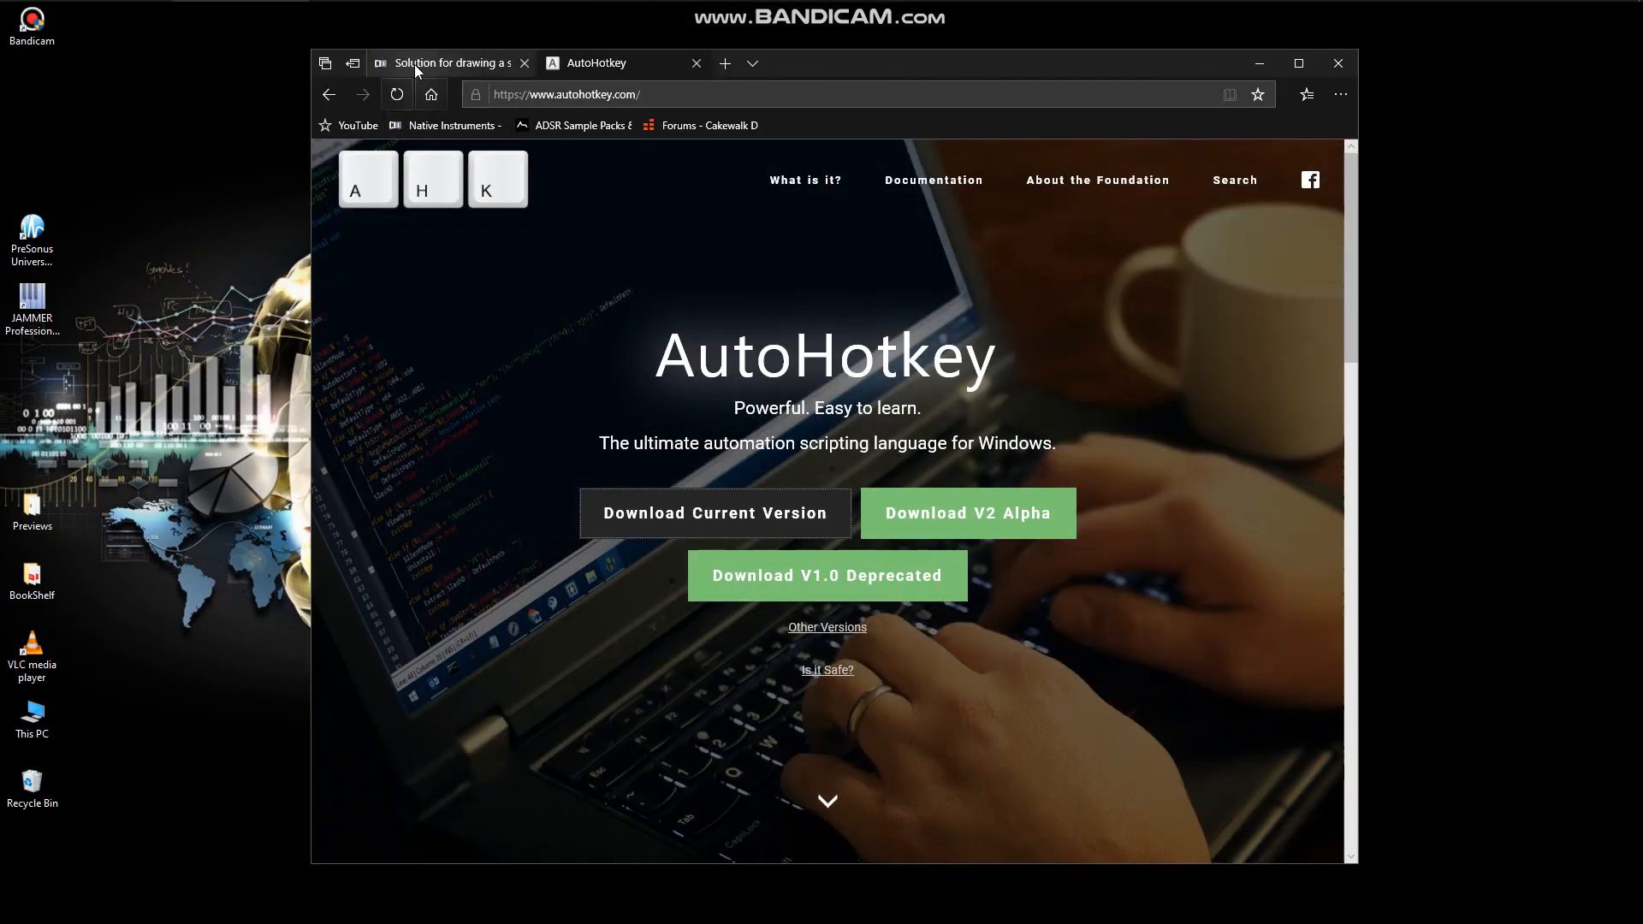
pyautogui.click(414, 64)
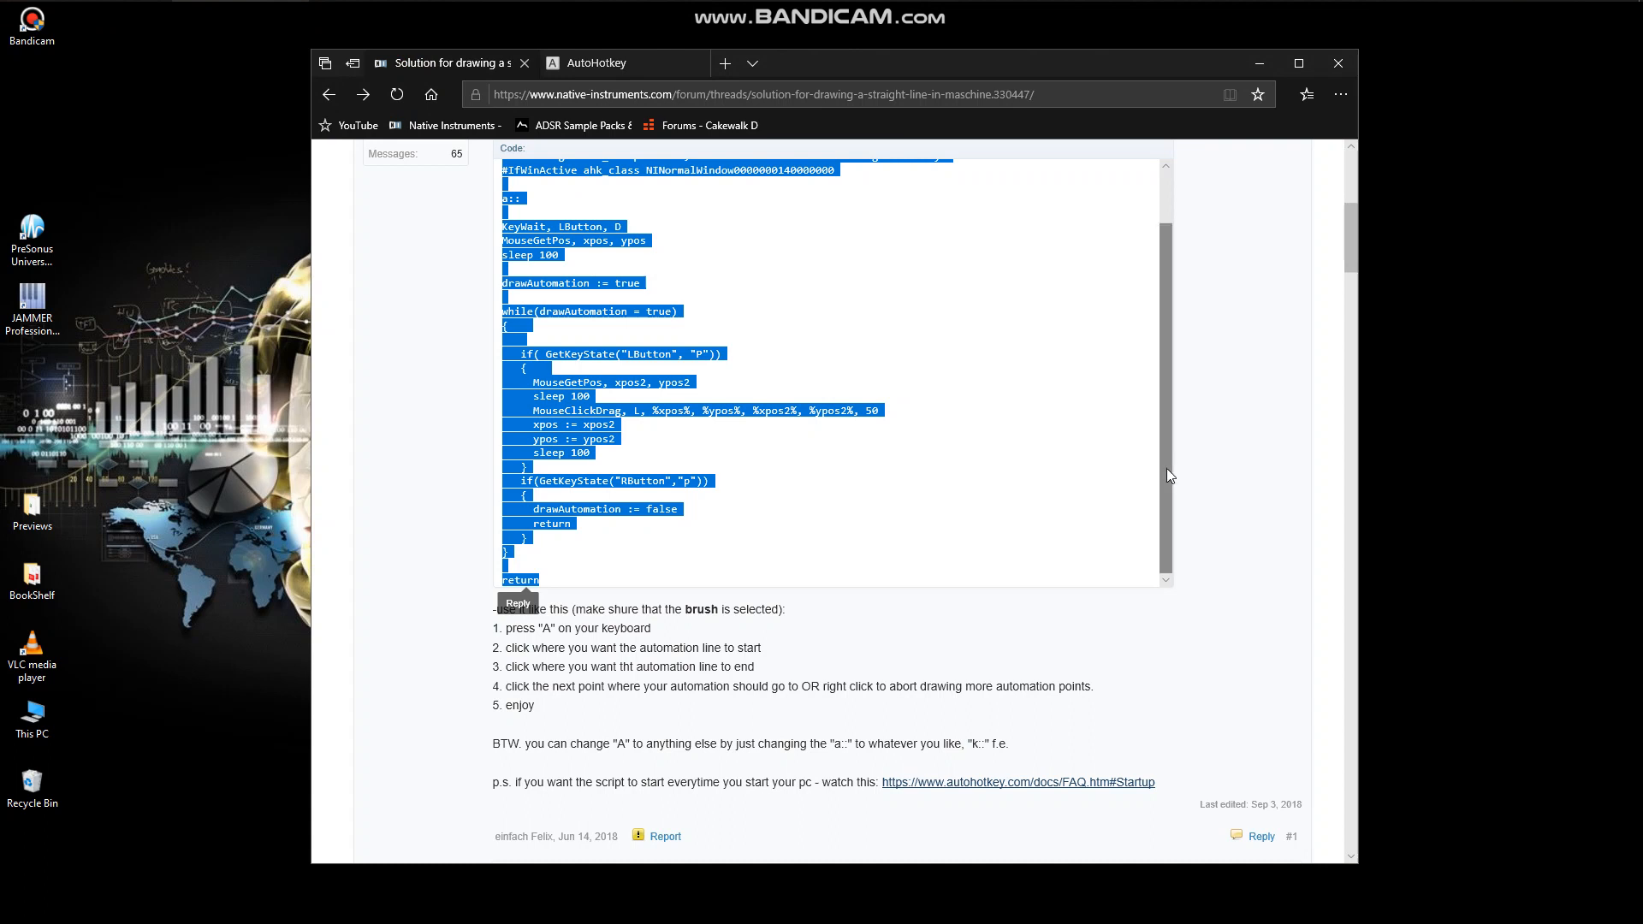
pyautogui.moveTo(1168, 472); pyautogui.dragTo(1181, 377)
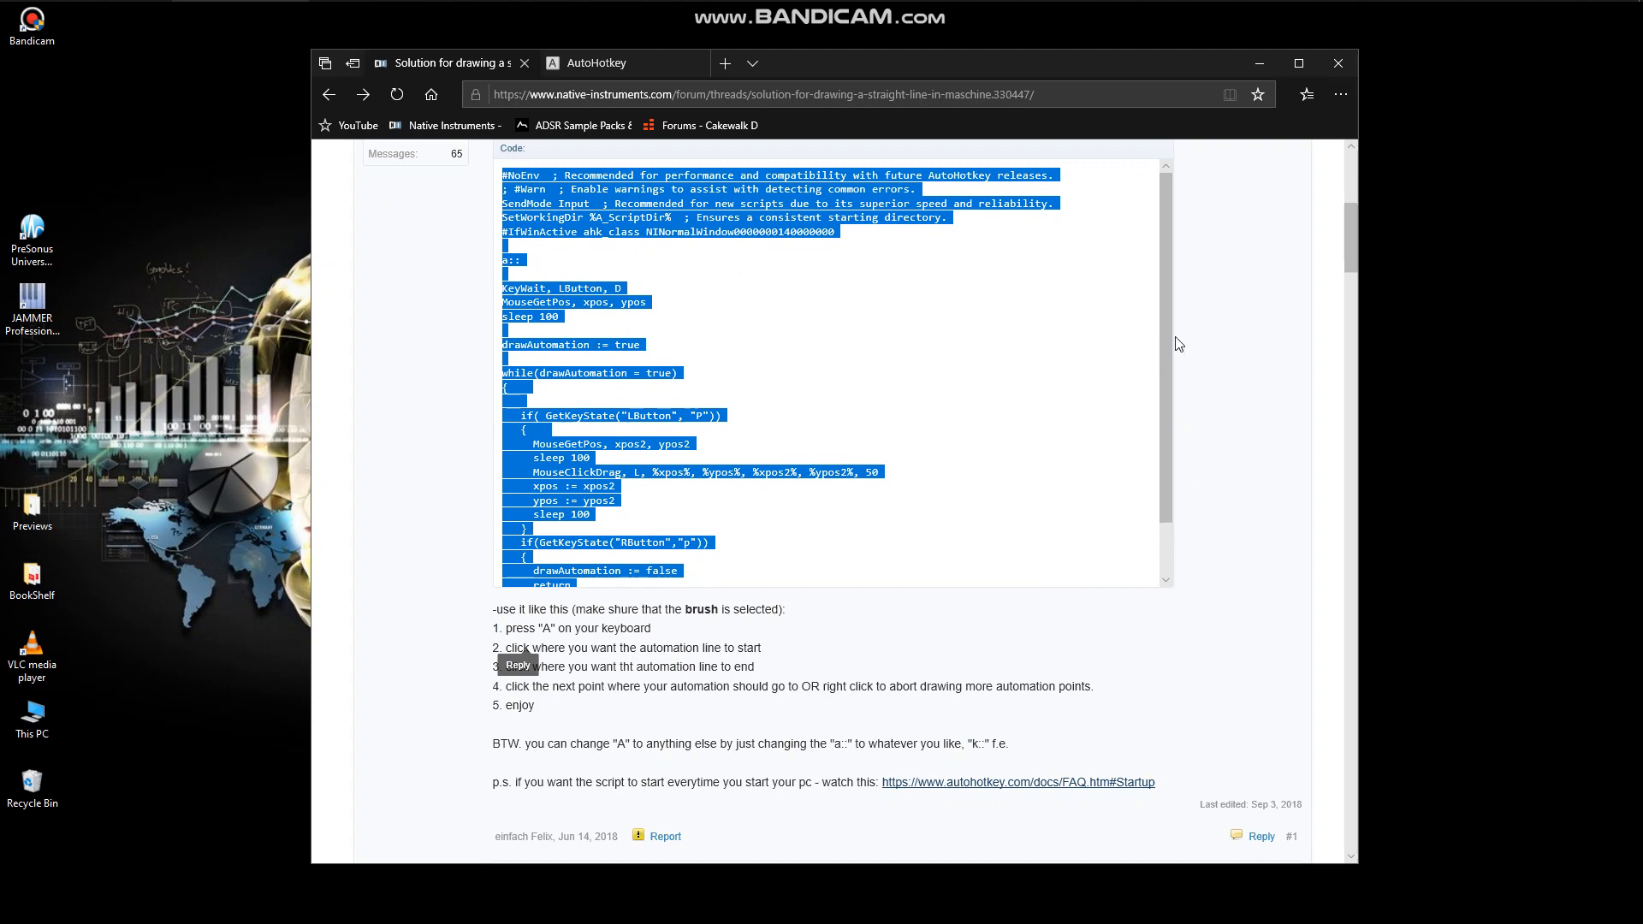
pyautogui.moveTo(1165, 339); pyautogui.dragTo(1220, 329)
pyautogui.rightClick(627, 214)
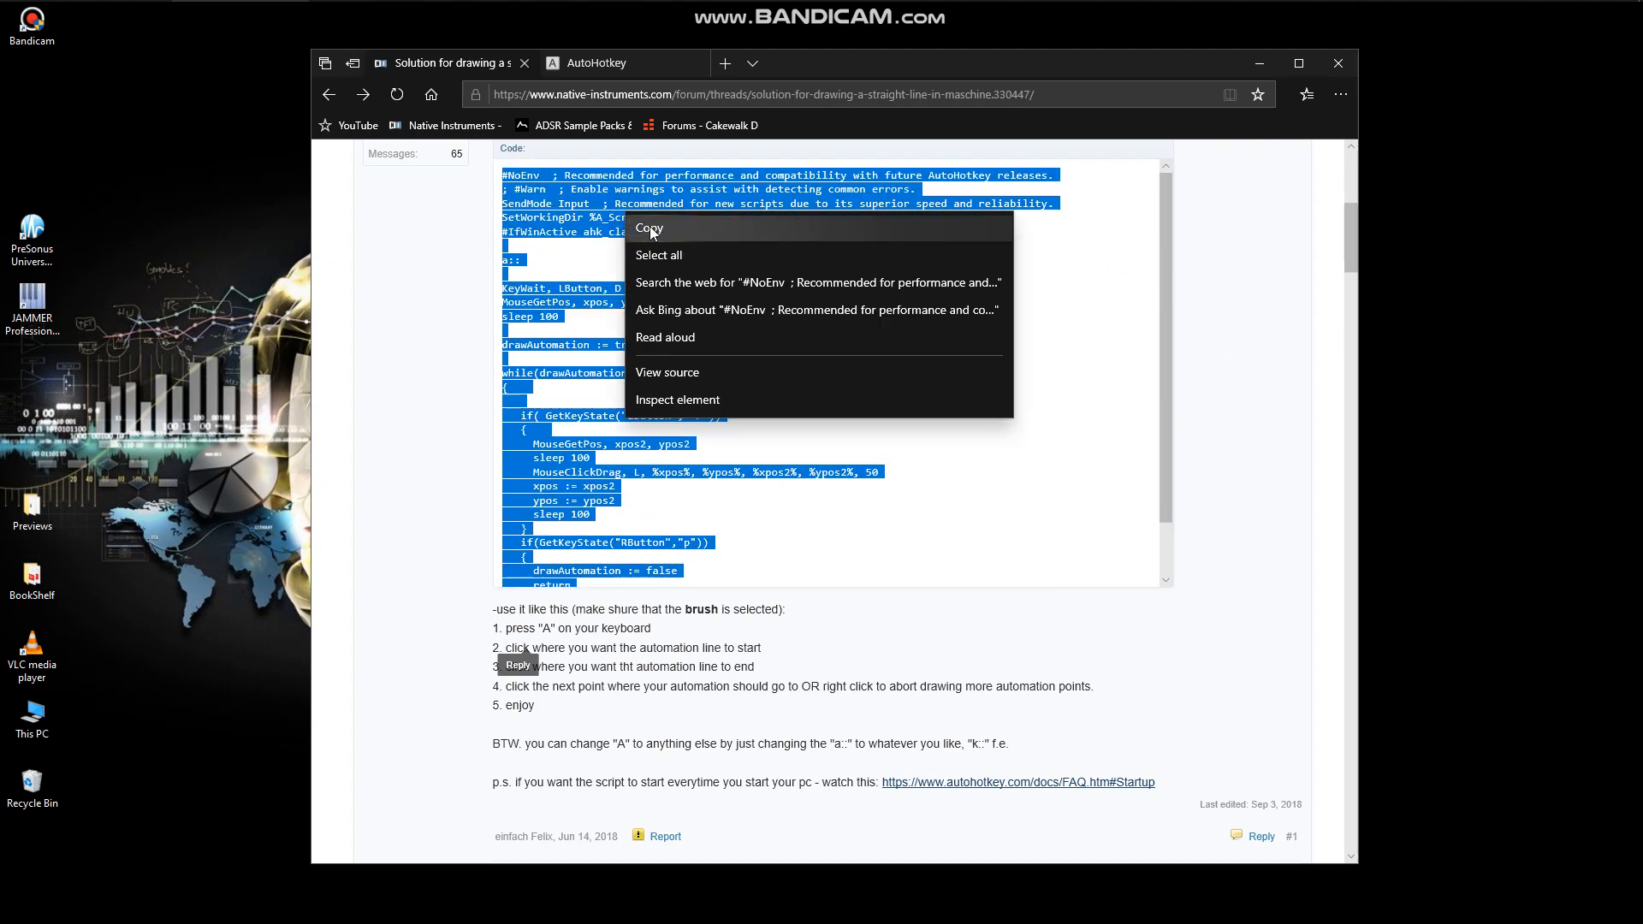
pyautogui.click(650, 228)
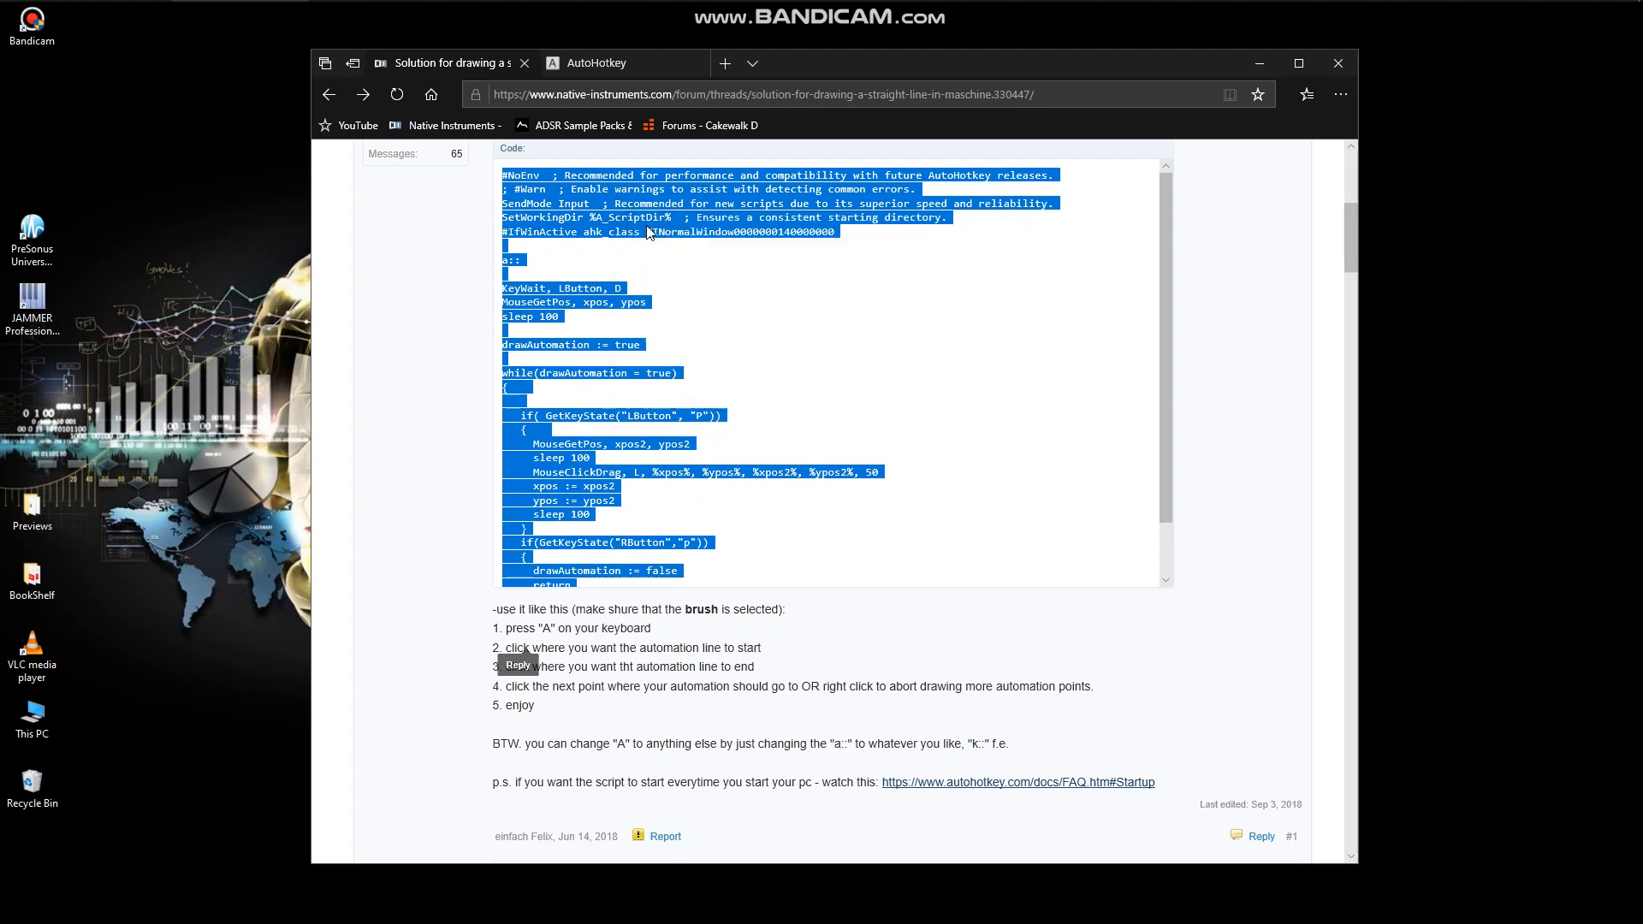
pyautogui.click(1256, 64)
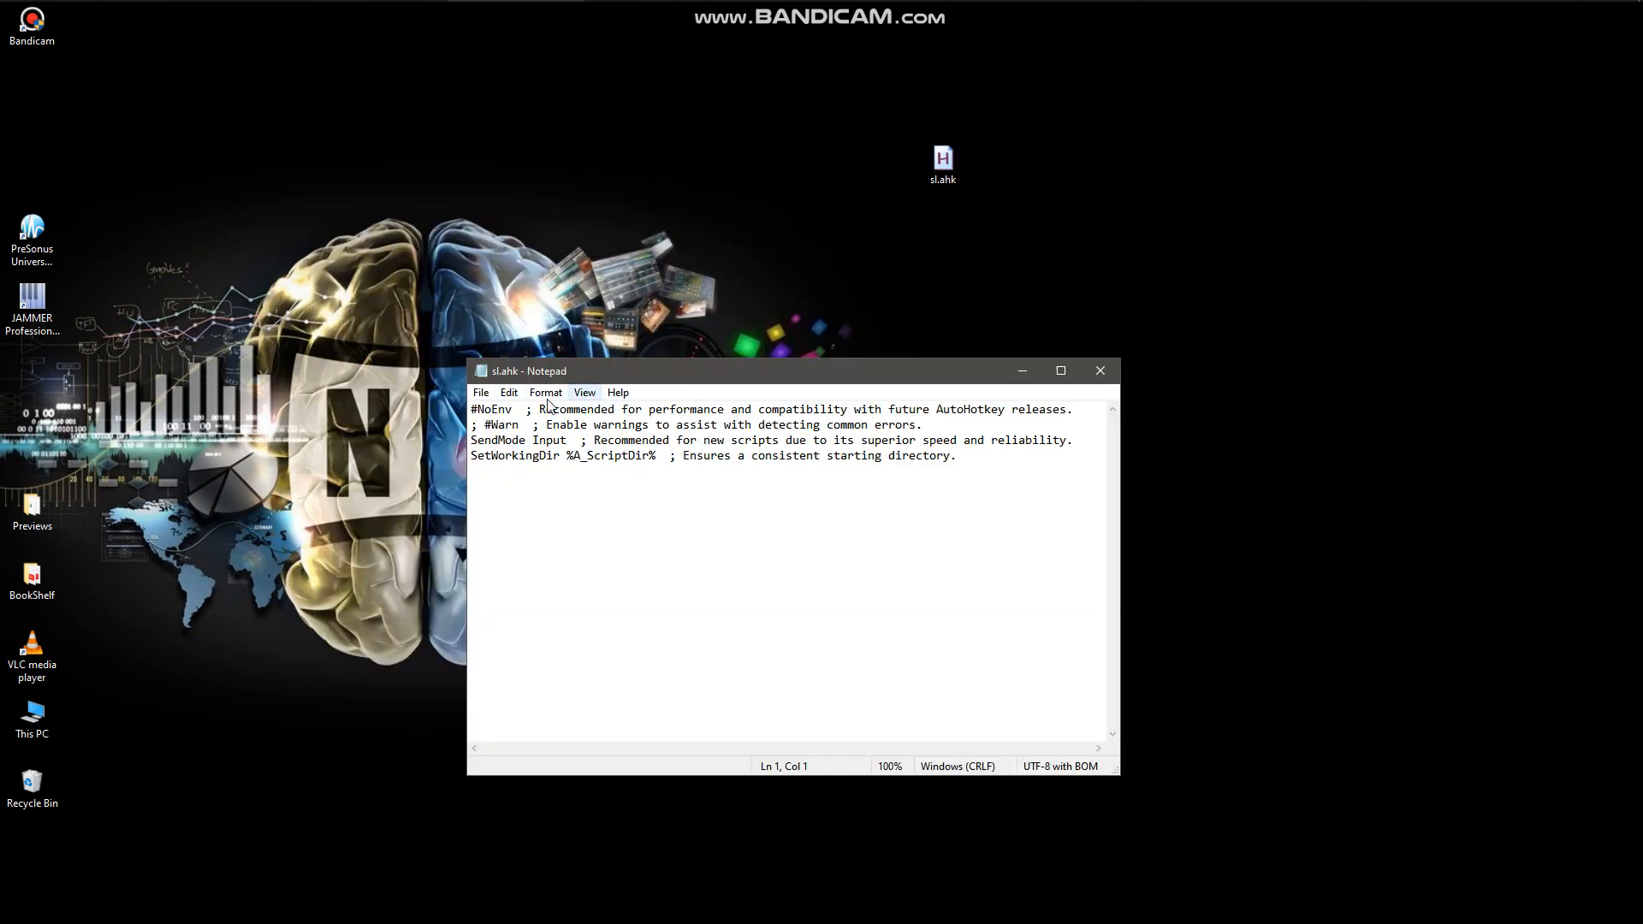
# Replace all the default text in sl.ahk with the copied forum code, save the script and close it.
pyautogui.moveTo(472, 410); pyautogui.dragTo(986, 456)
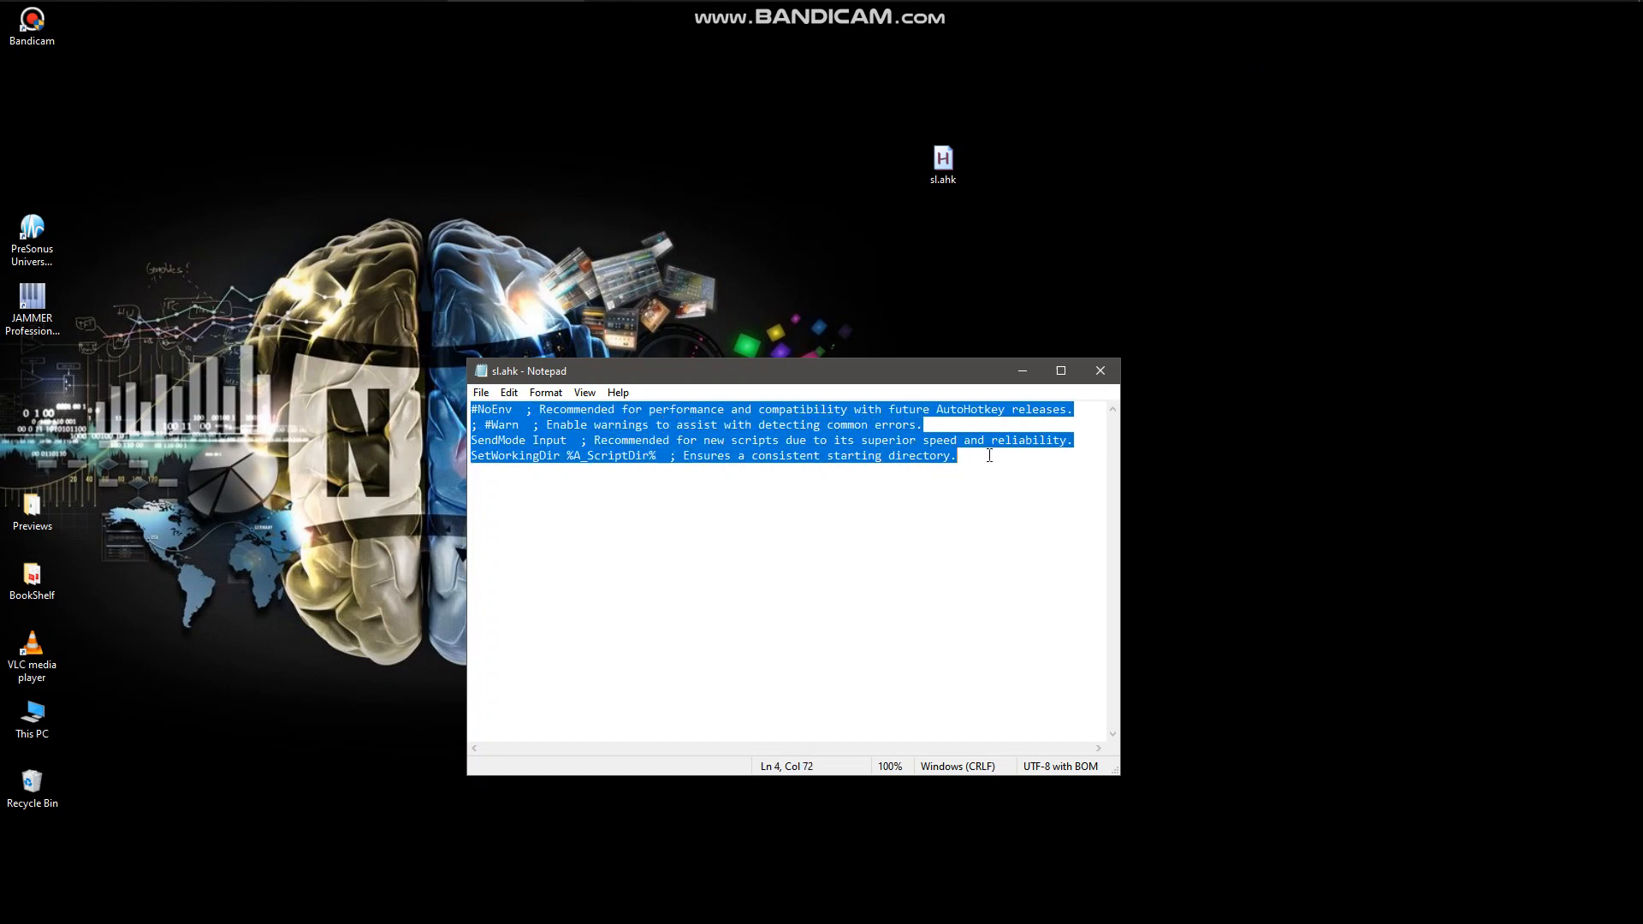
pyautogui.click(511, 394)
pyautogui.click(545, 478)
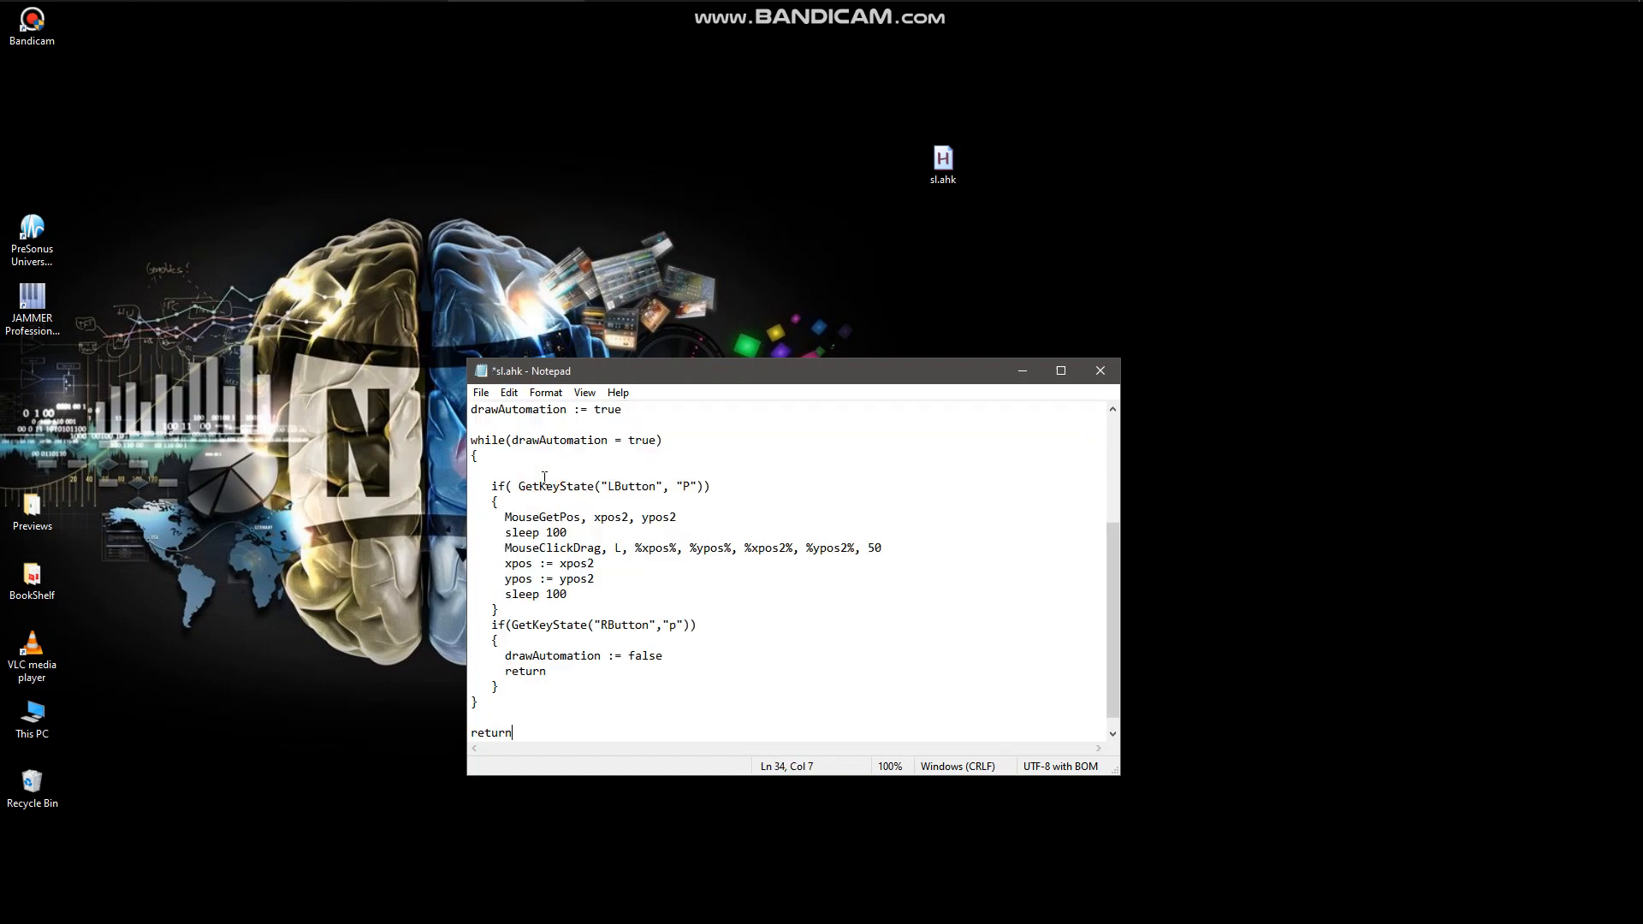
pyautogui.click(481, 392)
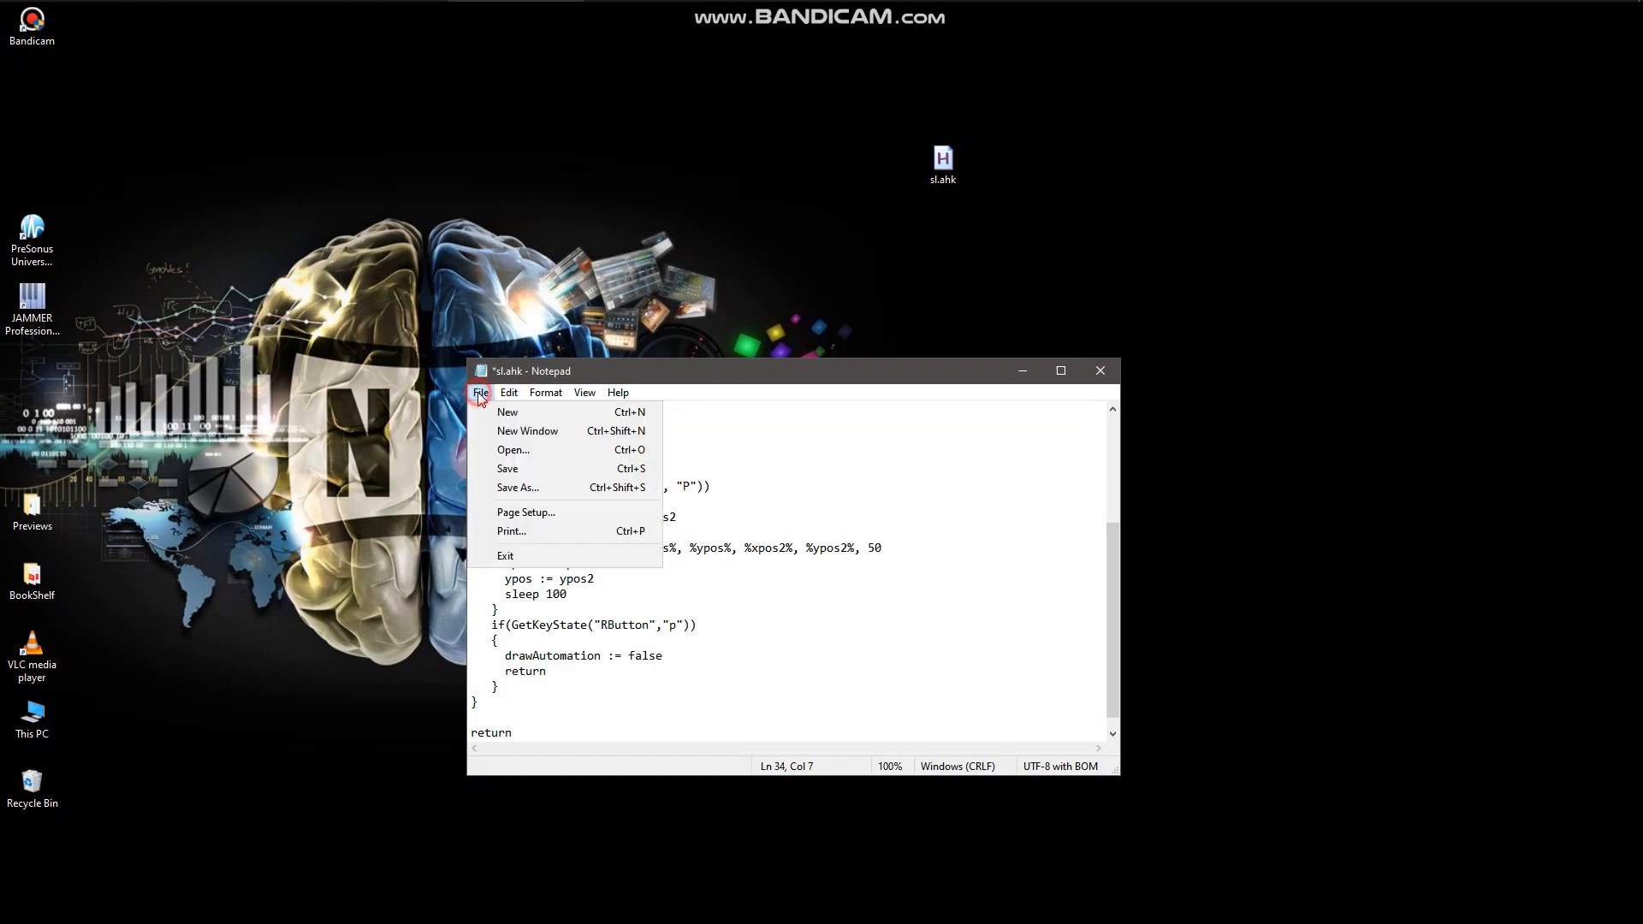
pyautogui.click(508, 470)
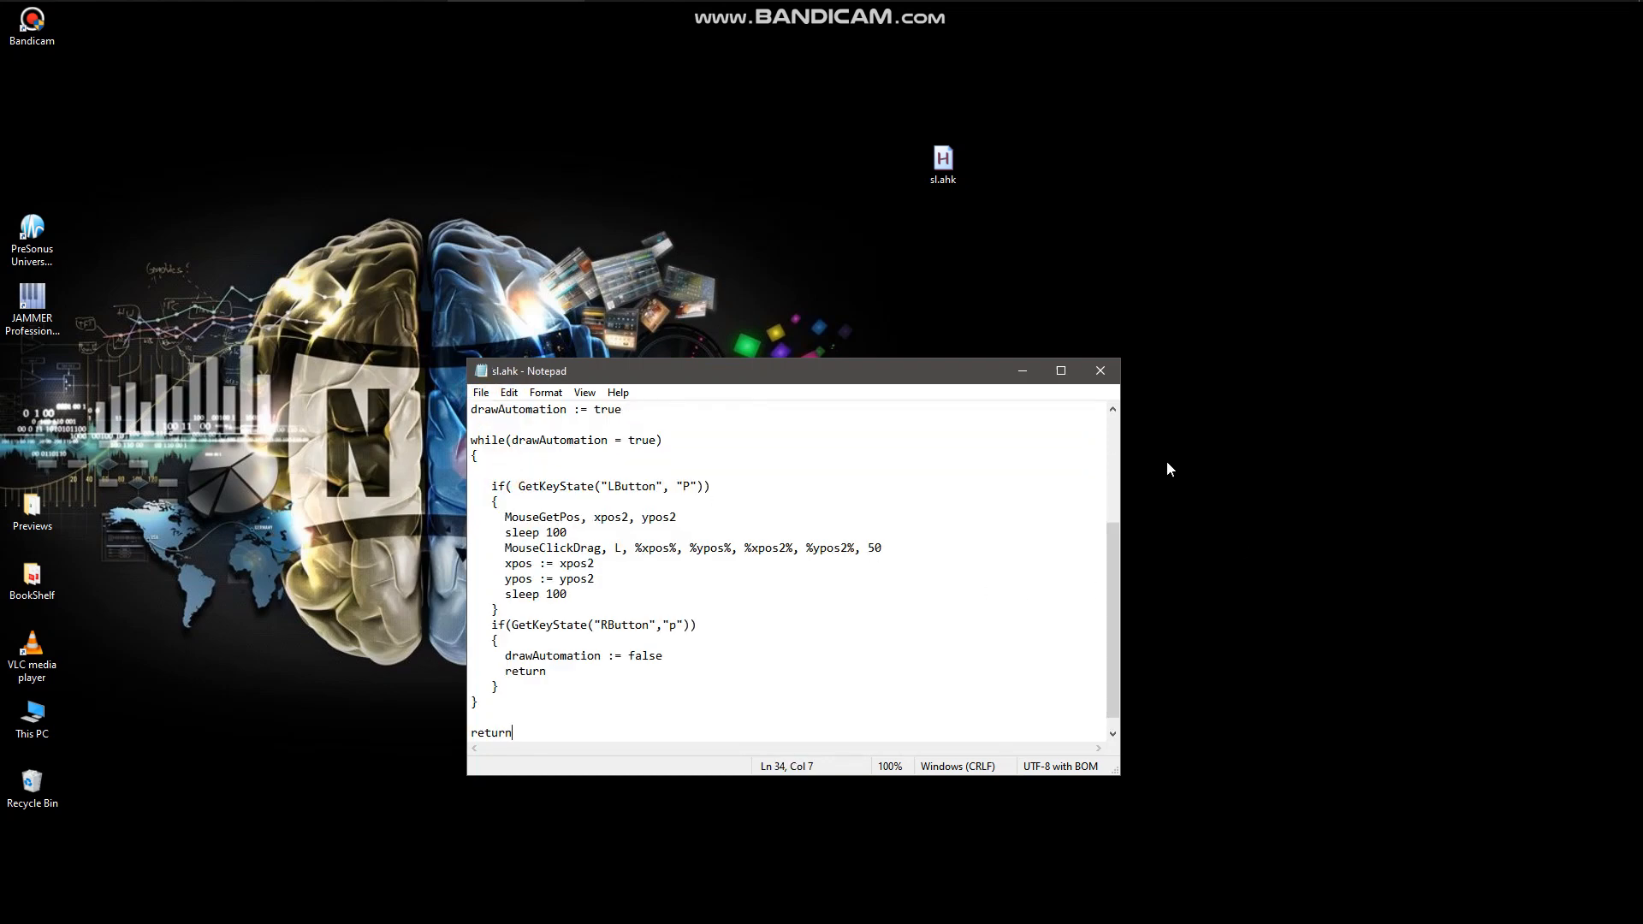
pyautogui.click(1100, 373)
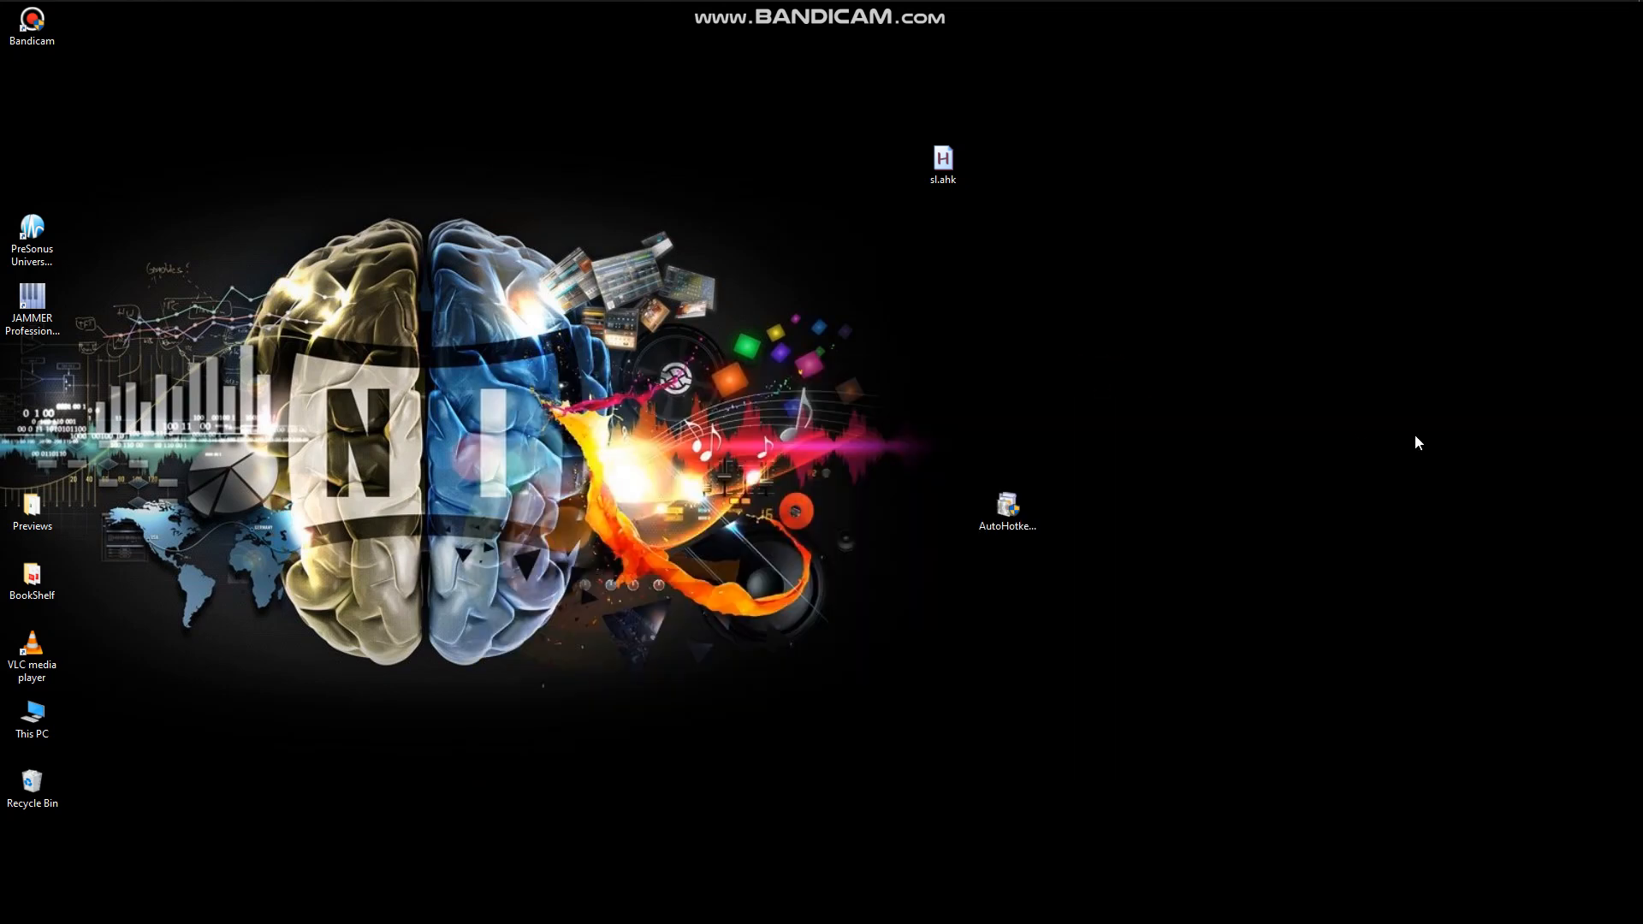
# Compile sl.ahk into sl.exe and move the executable to an empty area of the desktop.
pyautogui.rightClick(949, 171)
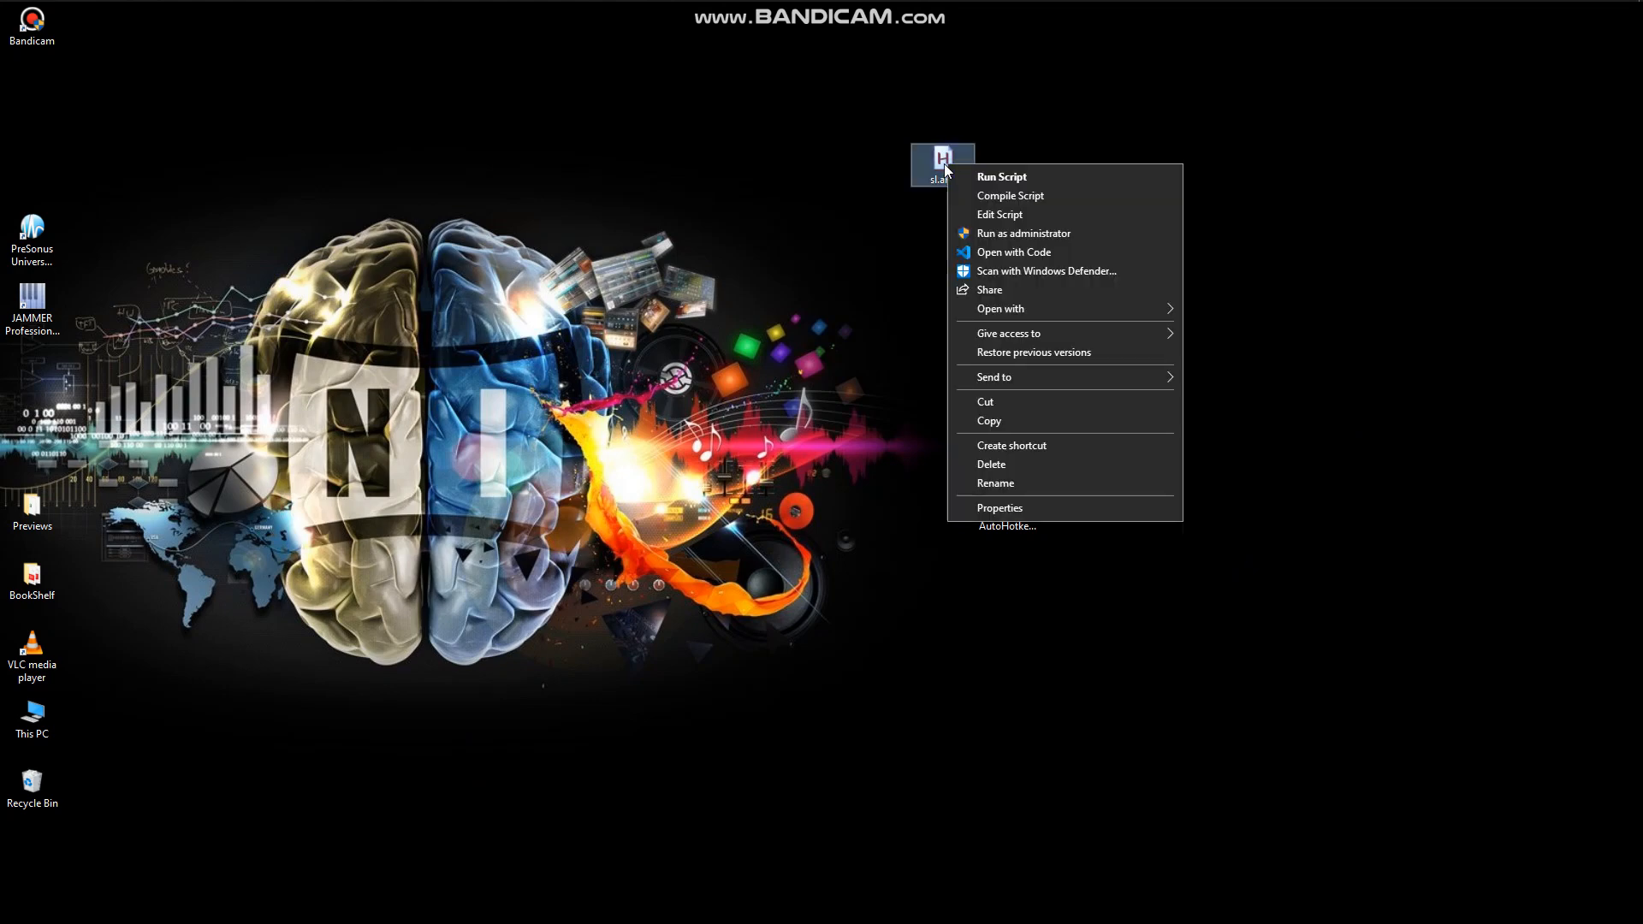
pyautogui.click(1019, 195)
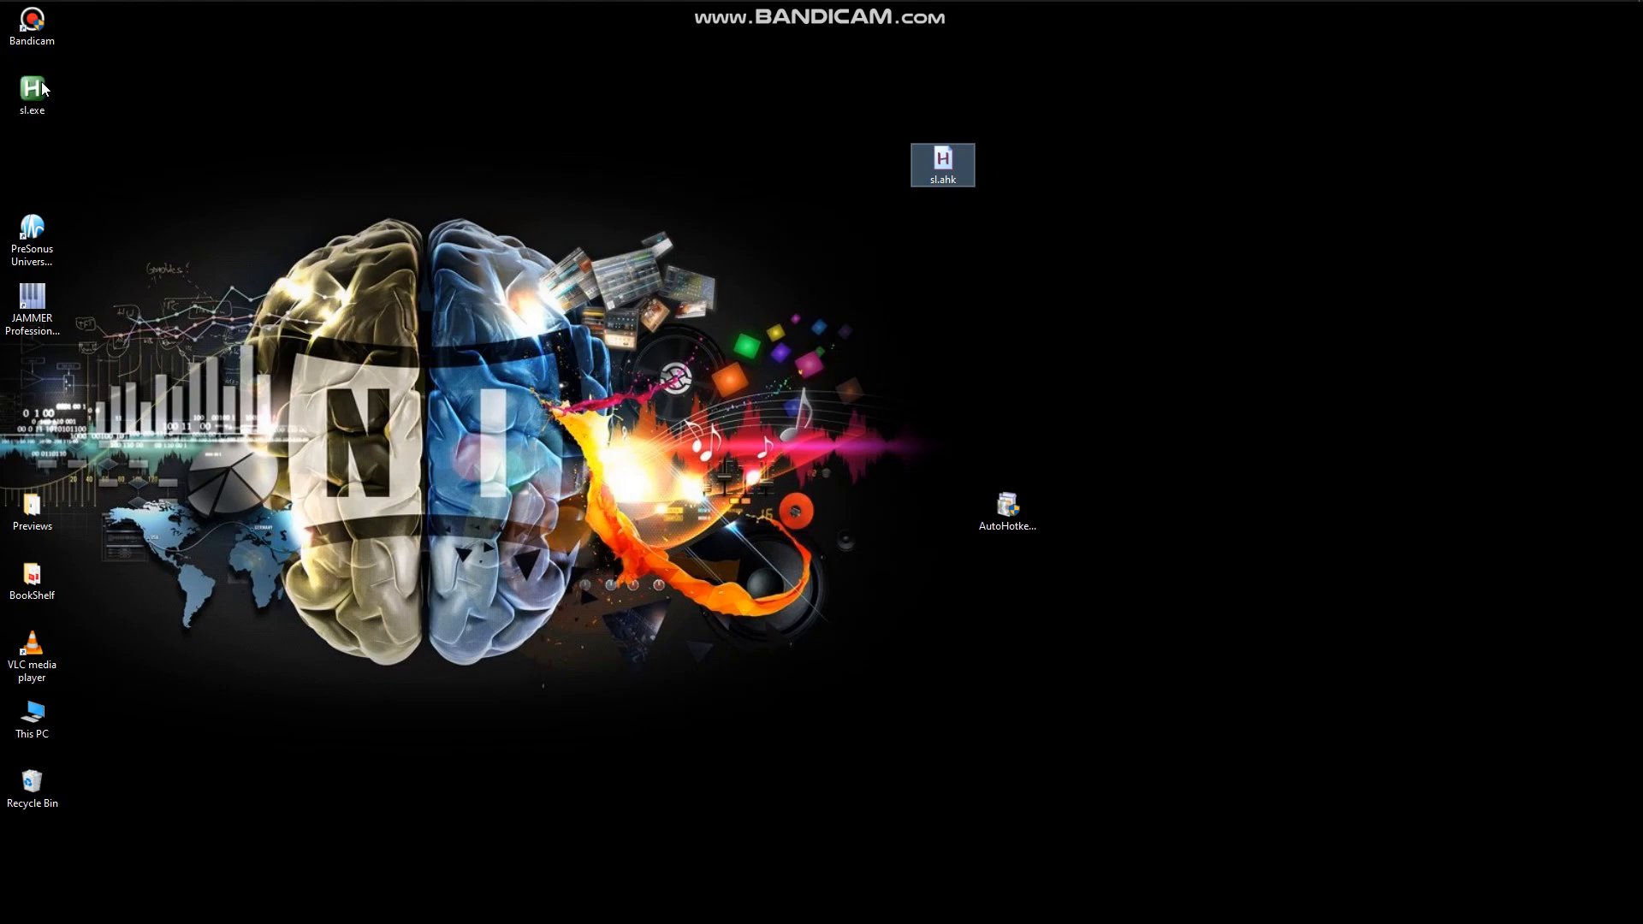
pyautogui.moveTo(28, 92); pyautogui.dragTo(976, 343)
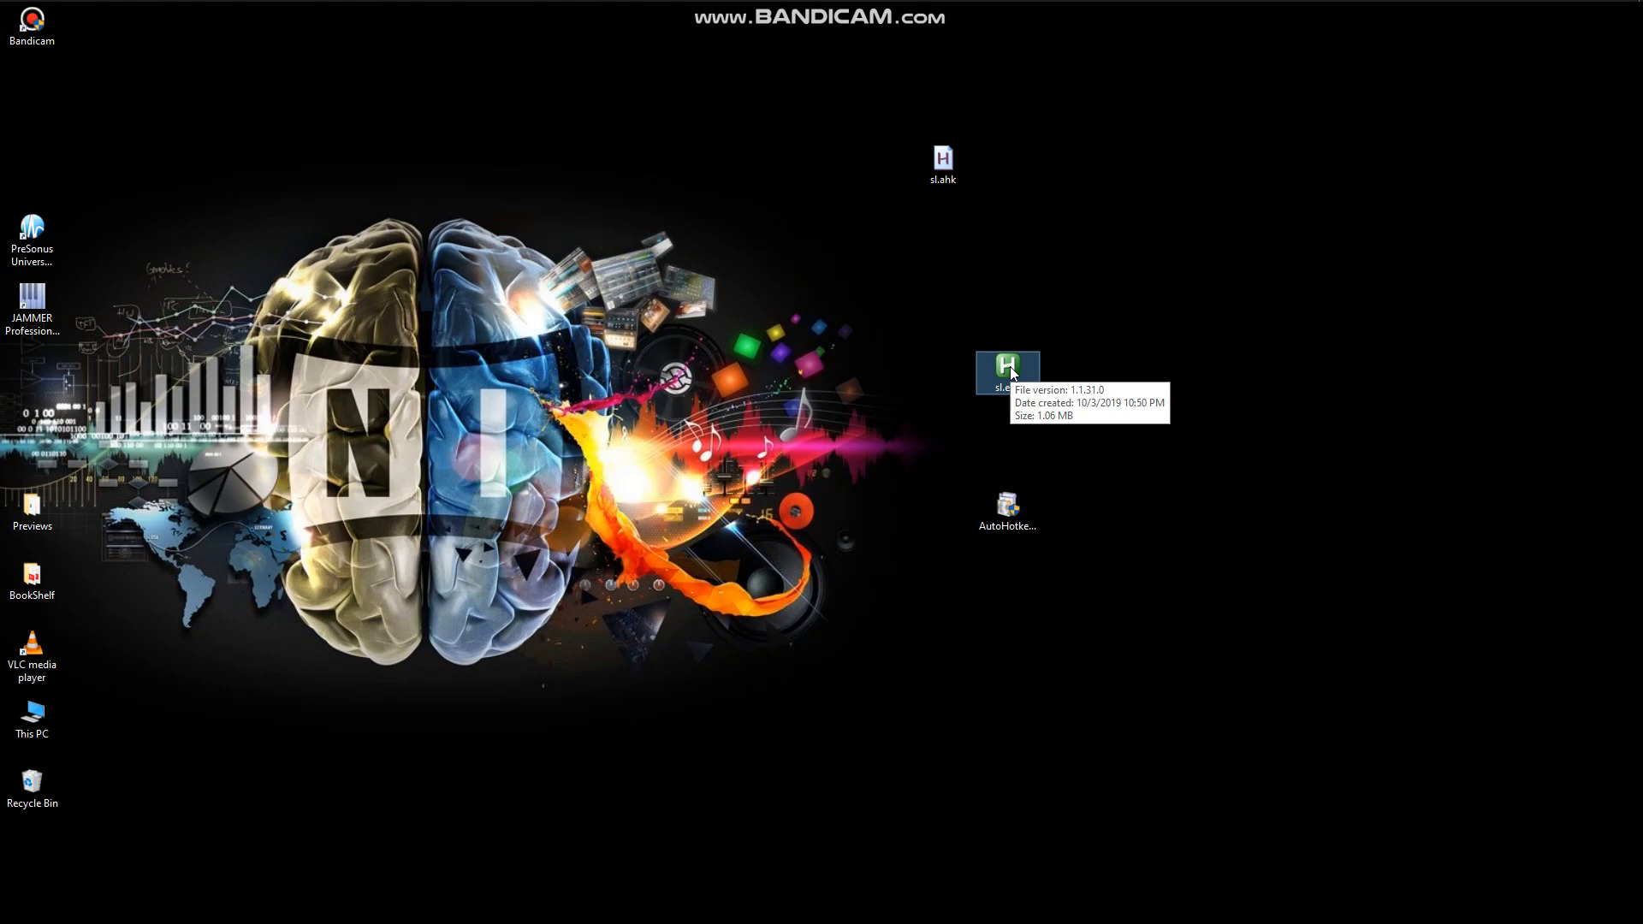
# Move sl.ahk and the AutoHotkey setup file into the desktop's icon column, and run sl.exe.
pyautogui.moveTo(953, 166); pyautogui.dragTo(35, 102)
pyautogui.moveTo(993, 514); pyautogui.dragTo(75, 176)
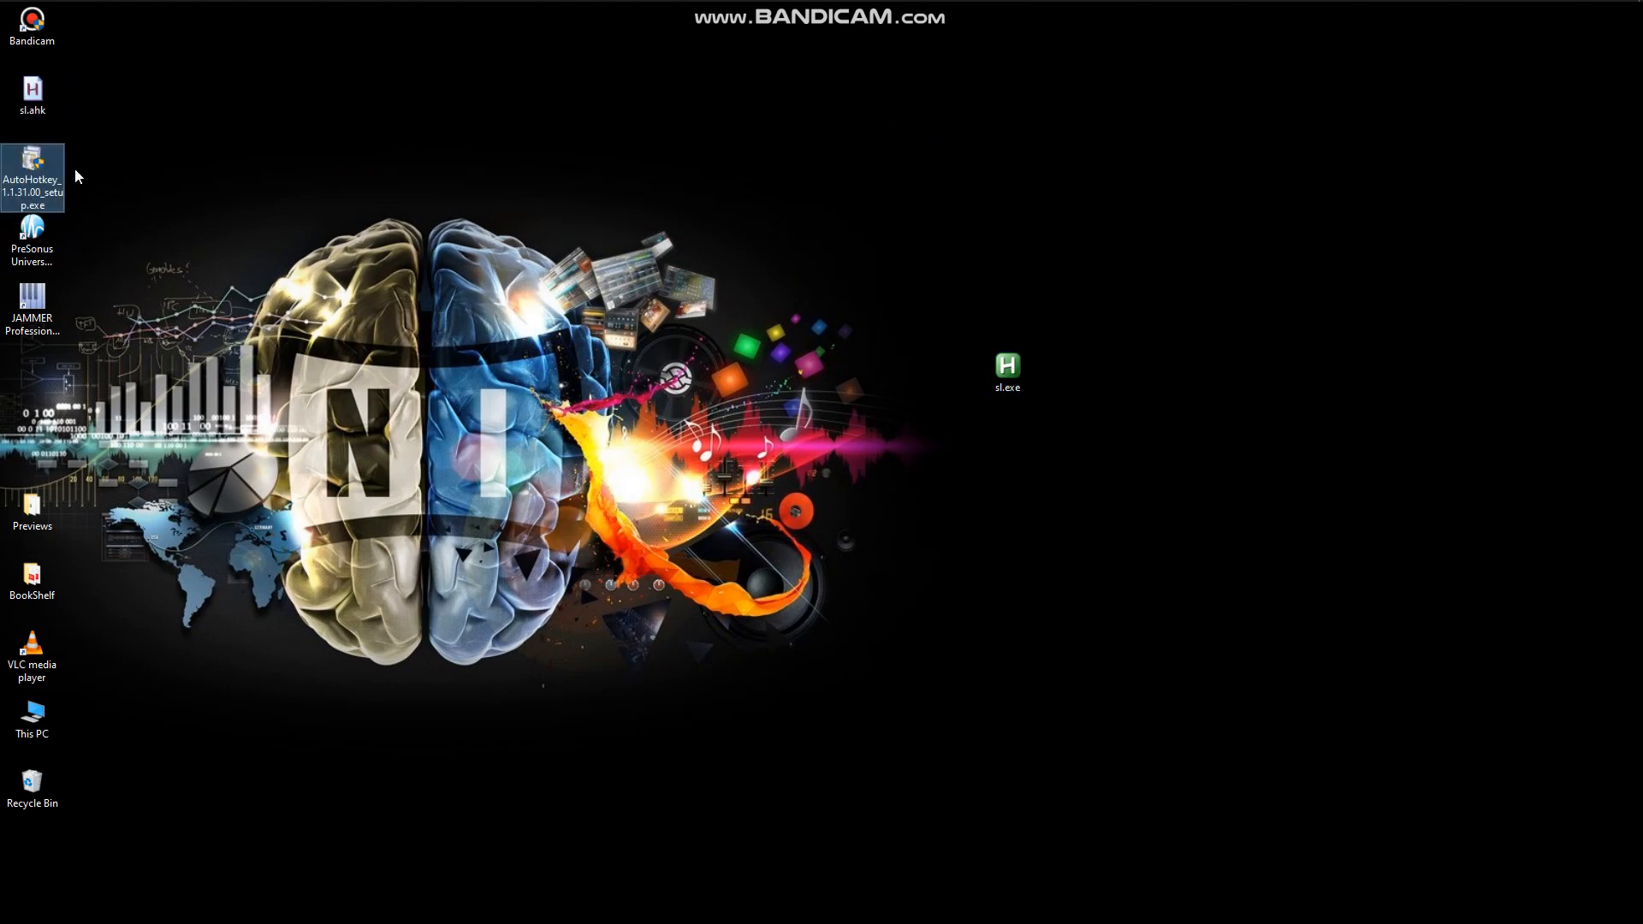
pyautogui.click(1010, 374)
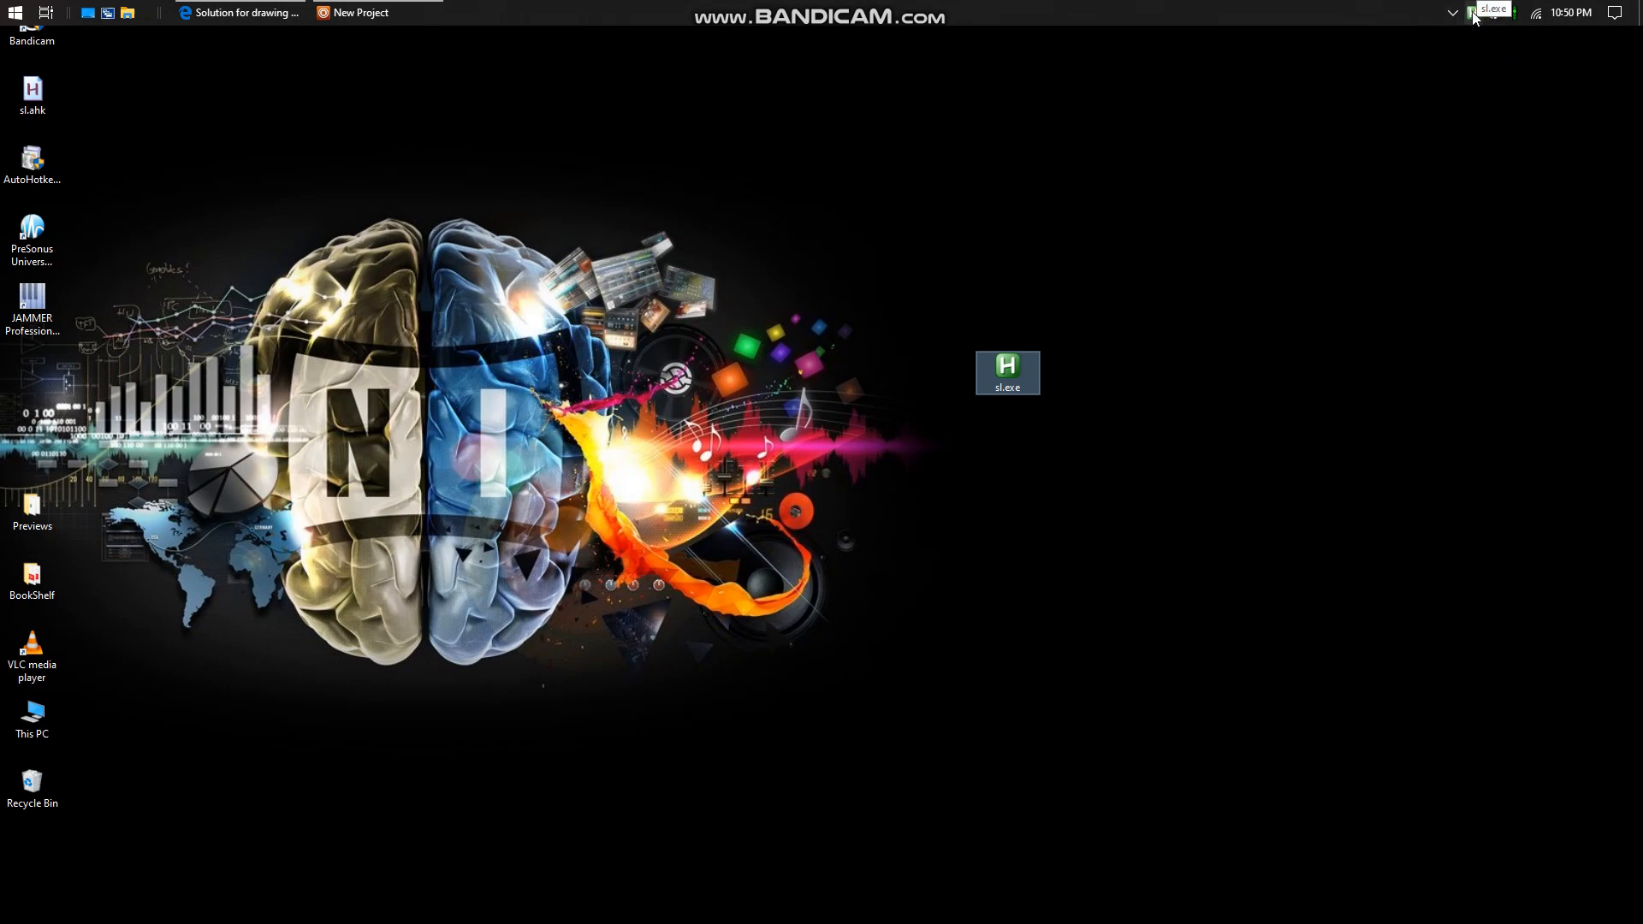
# Switch to Maschine, create a pattern for Group A1 in Scene 1, and shorten it to 2:0:0.
pyautogui.click(1458, 595)
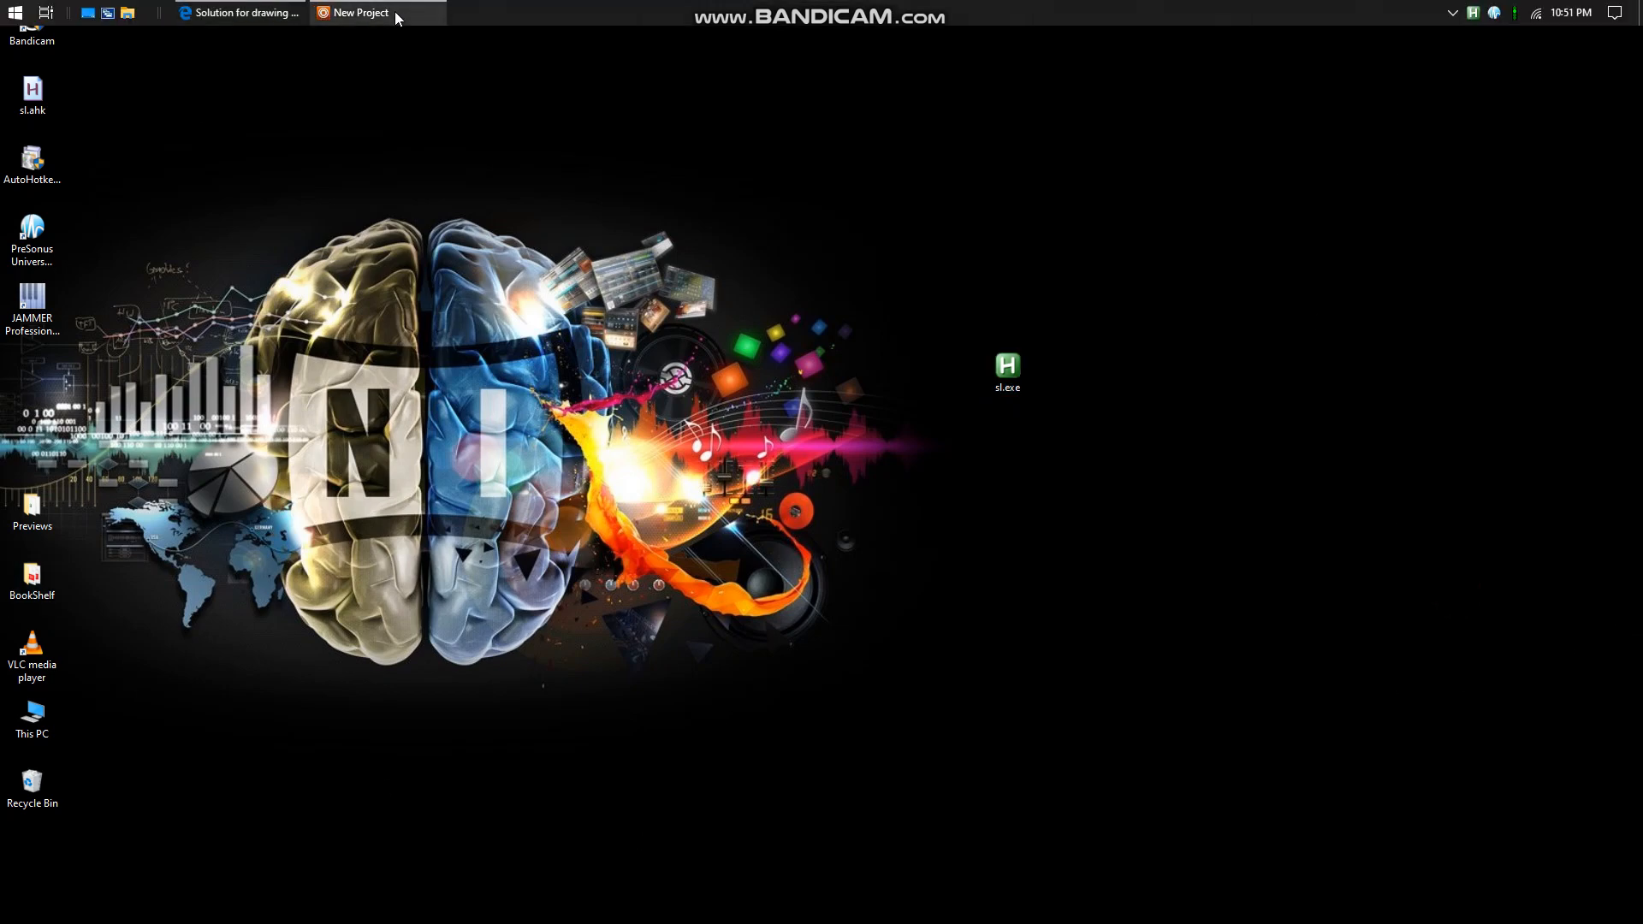
pyautogui.click(398, 17)
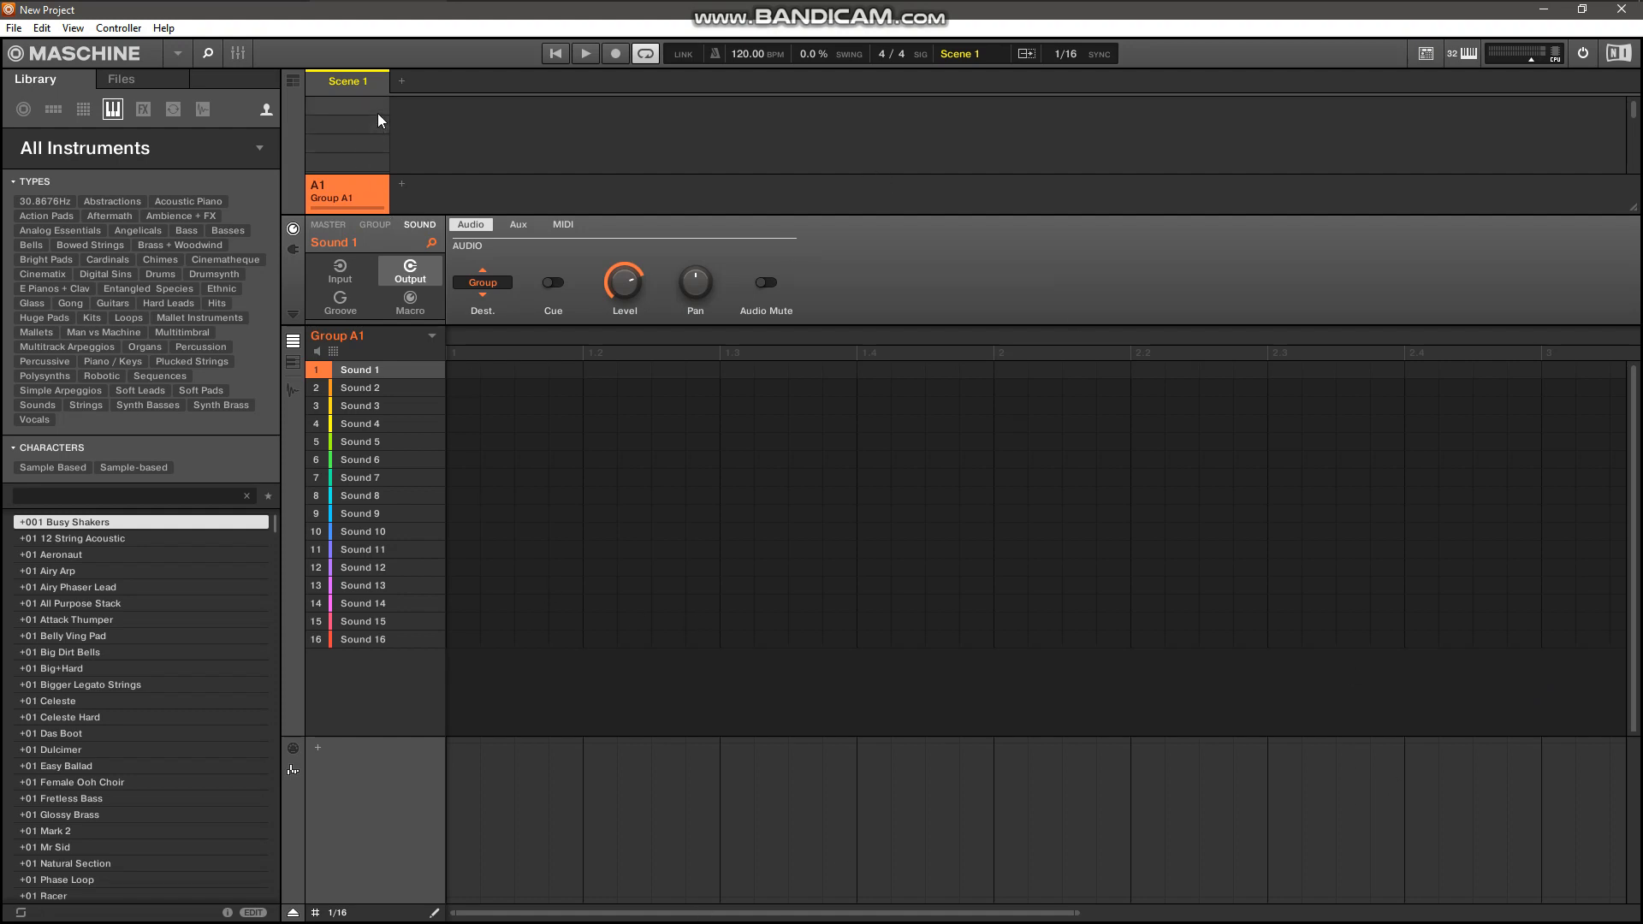
pyautogui.click(337, 101)
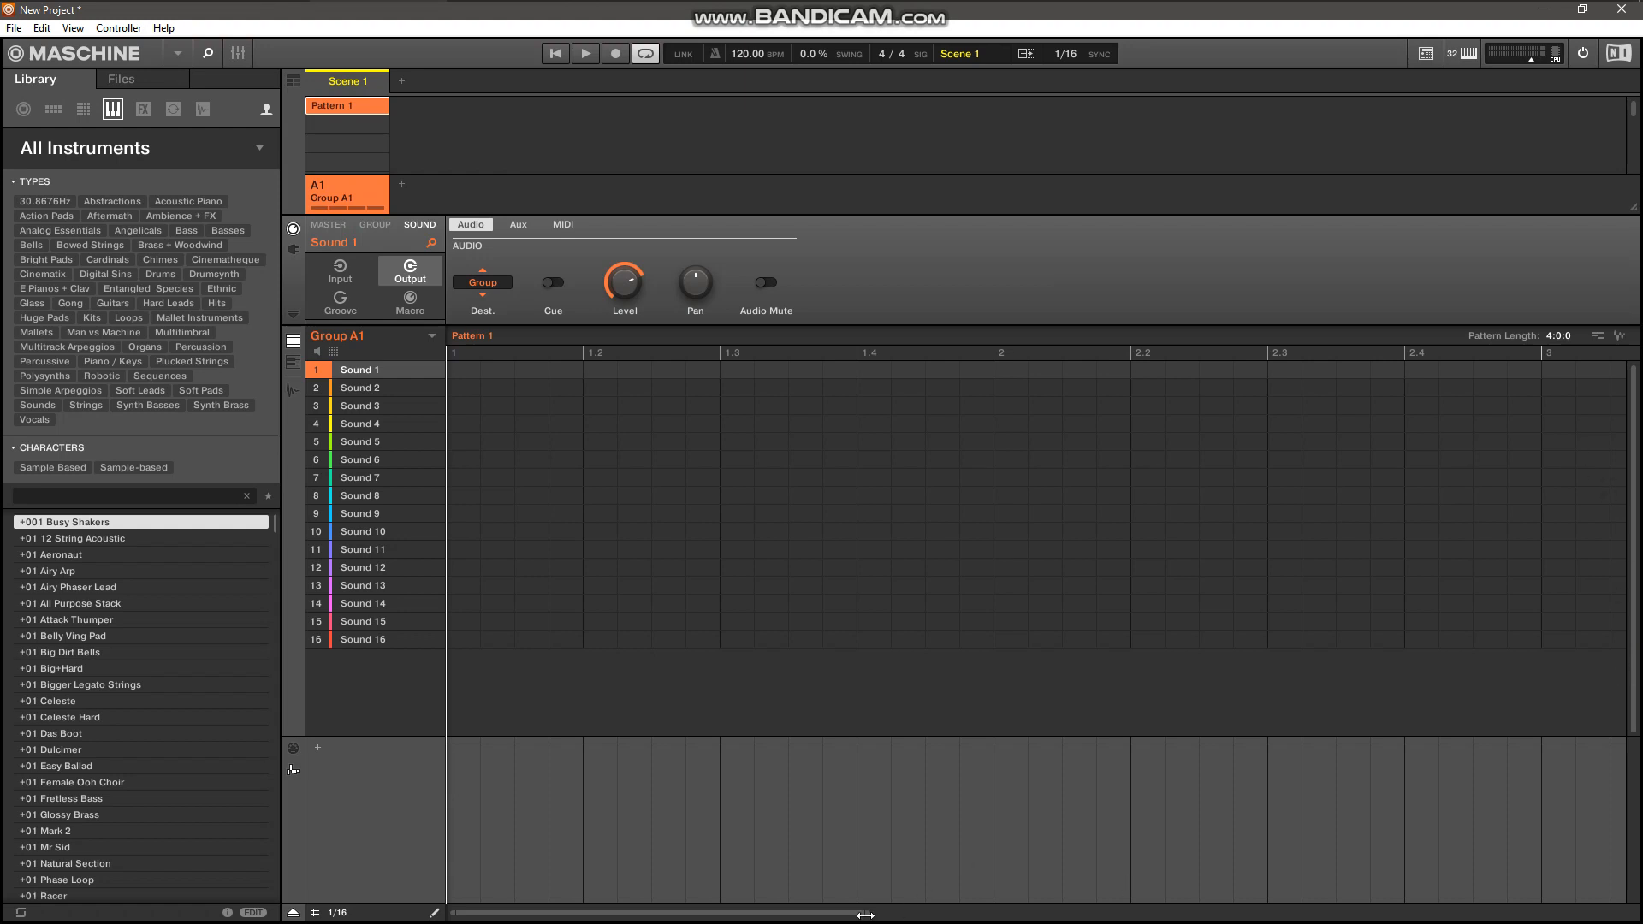
pyautogui.moveTo(868, 913); pyautogui.dragTo(1342, 913)
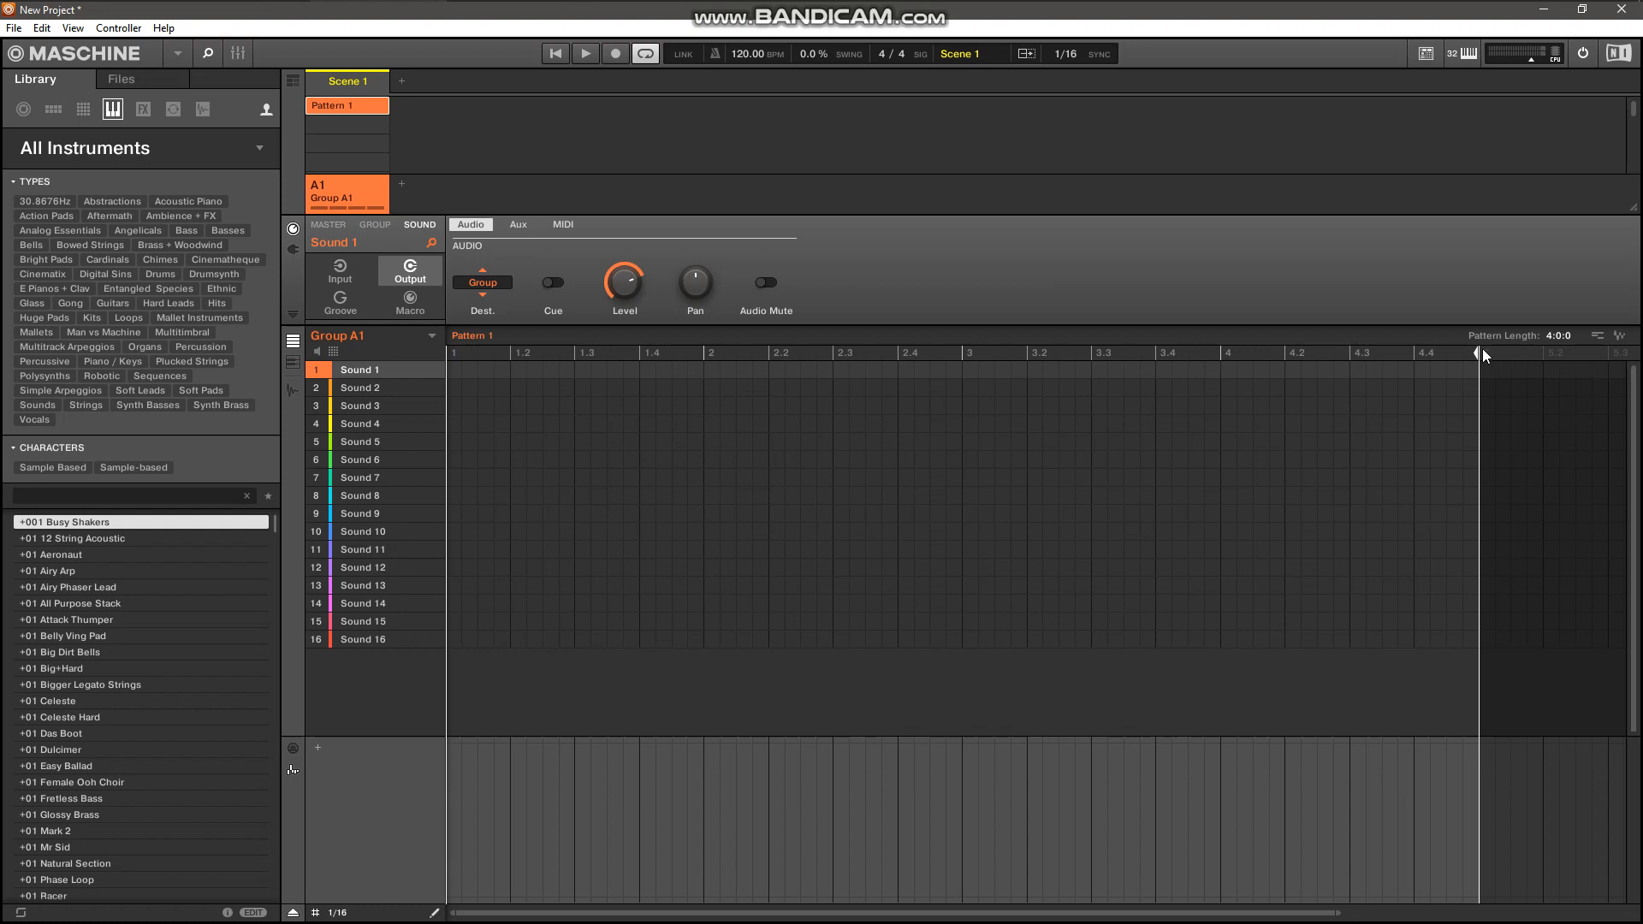
pyautogui.moveTo(1479, 352)
pyautogui.mouseDown()
pyautogui.moveTo(1168, 369)
pyautogui.moveTo(1030, 355)
pyautogui.mouseUp()
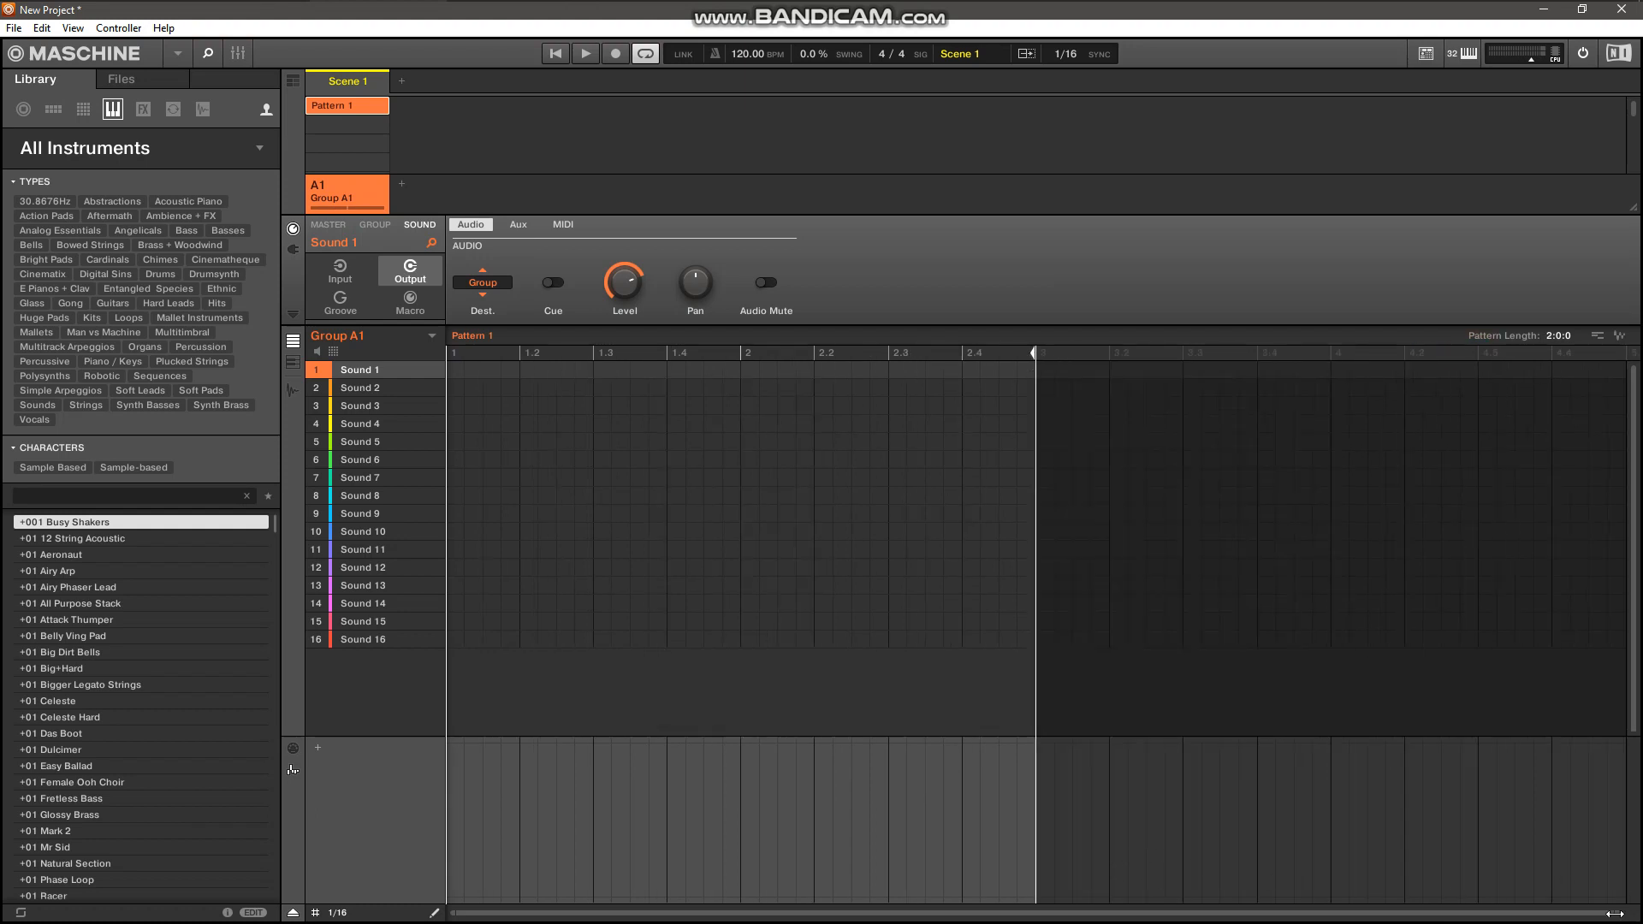
pyautogui.moveTo(1616, 913)
pyautogui.mouseDown()
pyautogui.moveTo(1023, 921)
pyautogui.moveTo(1078, 923)
pyautogui.mouseUp()
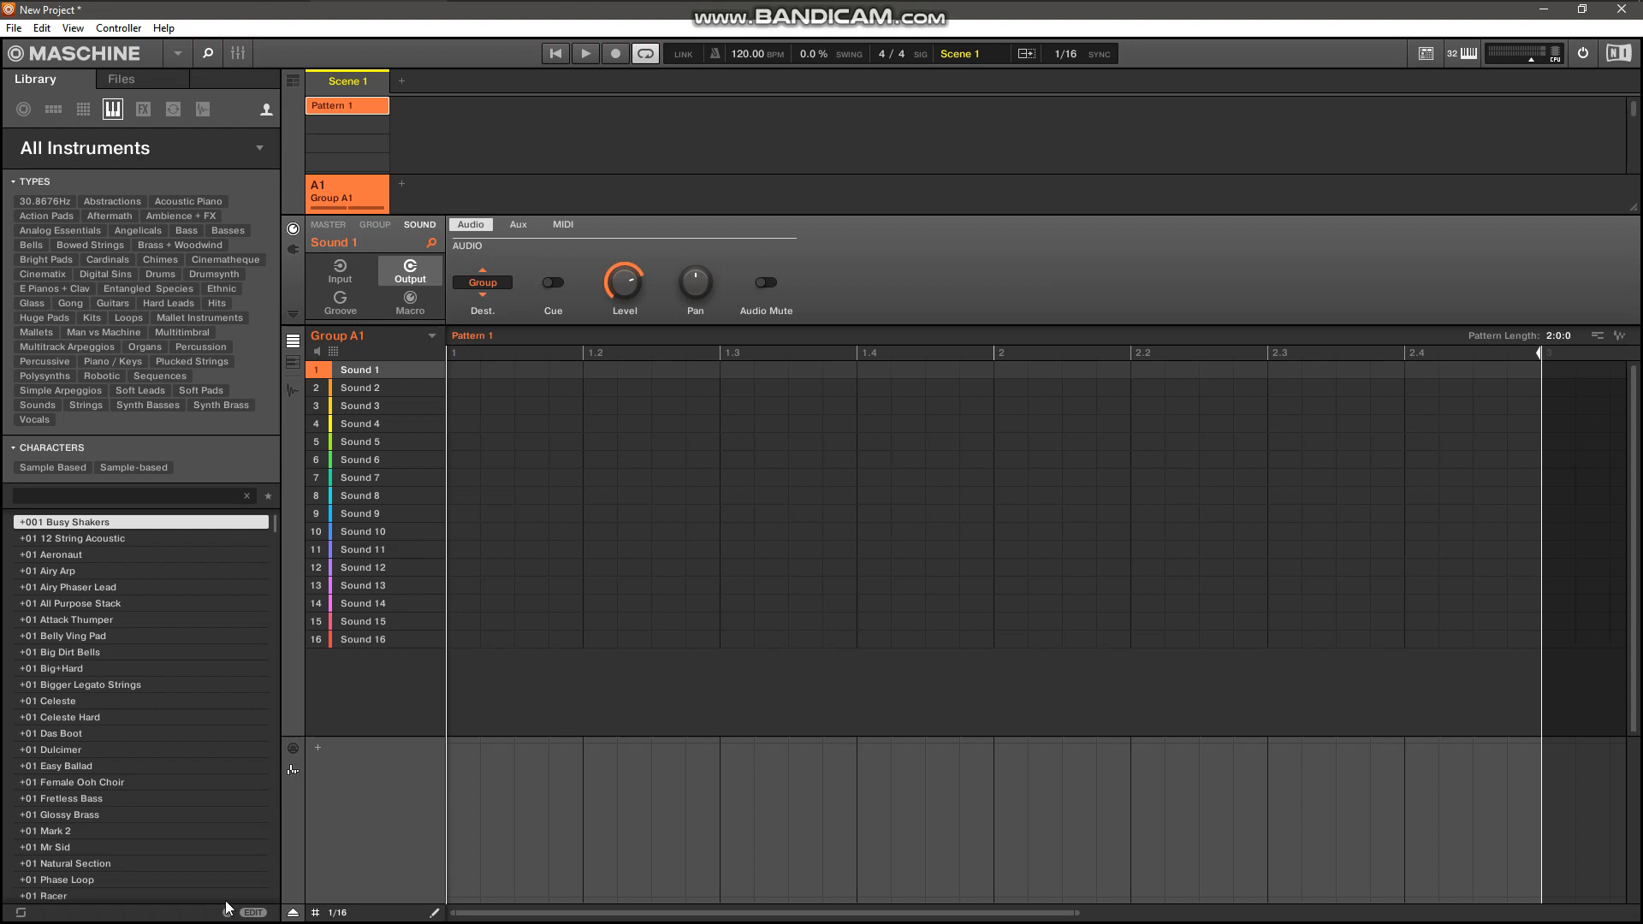
# Paint continuous 1/16 notes on Sound 1 across both bars and show their velocity lane.
pyautogui.click(436, 915)
pyautogui.moveTo(462, 369); pyautogui.dragTo(1526, 366)
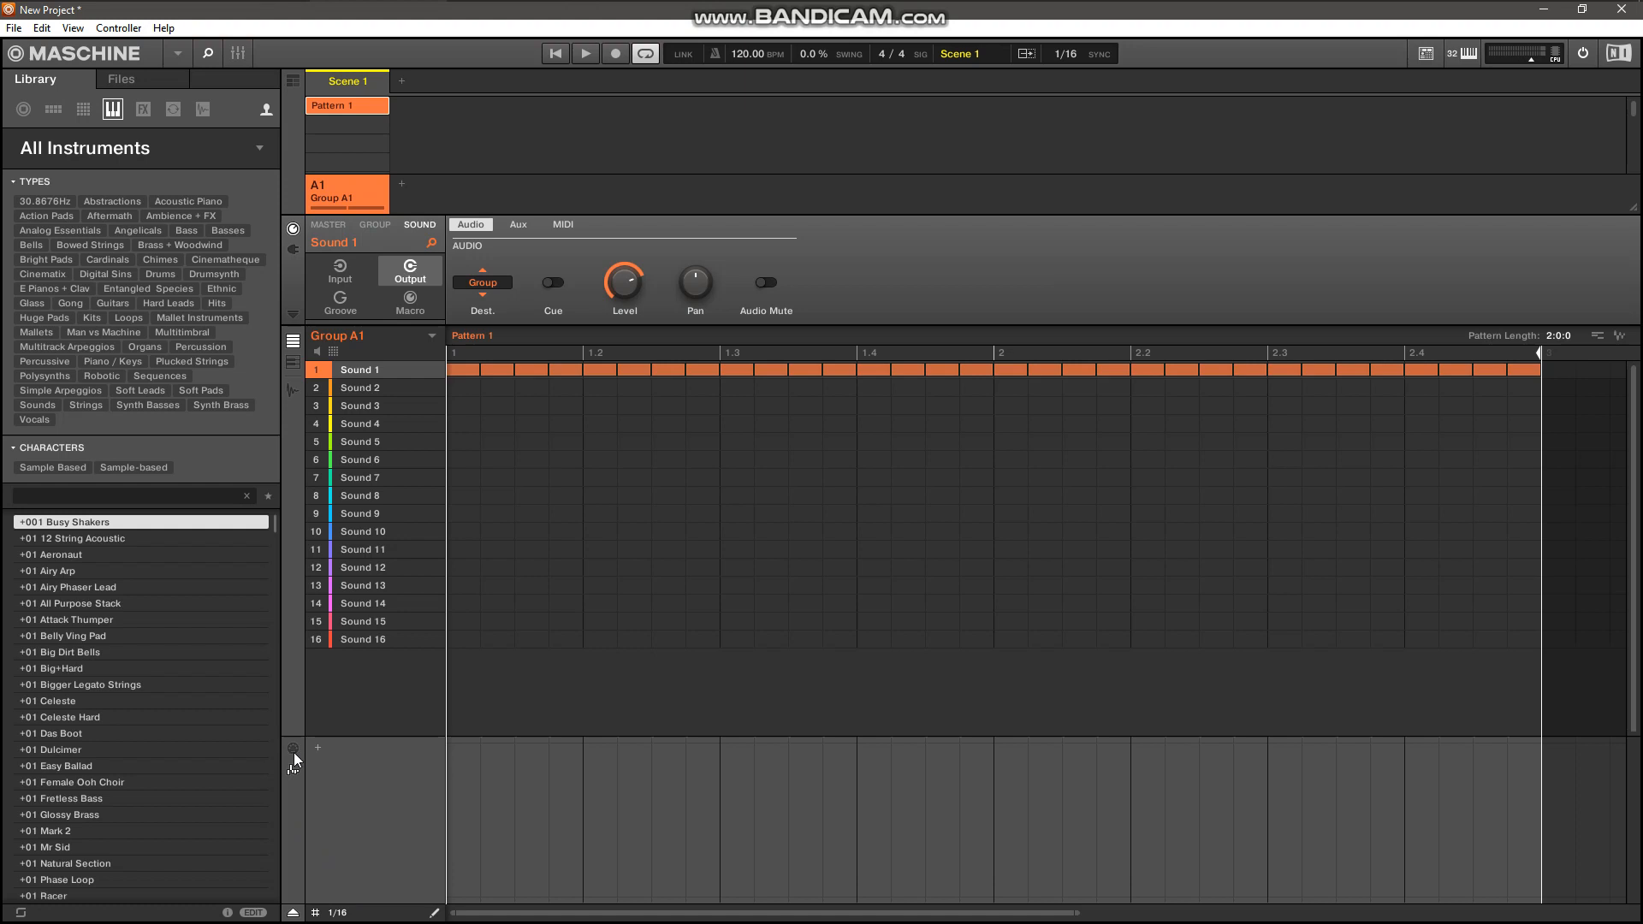
pyautogui.click(293, 750)
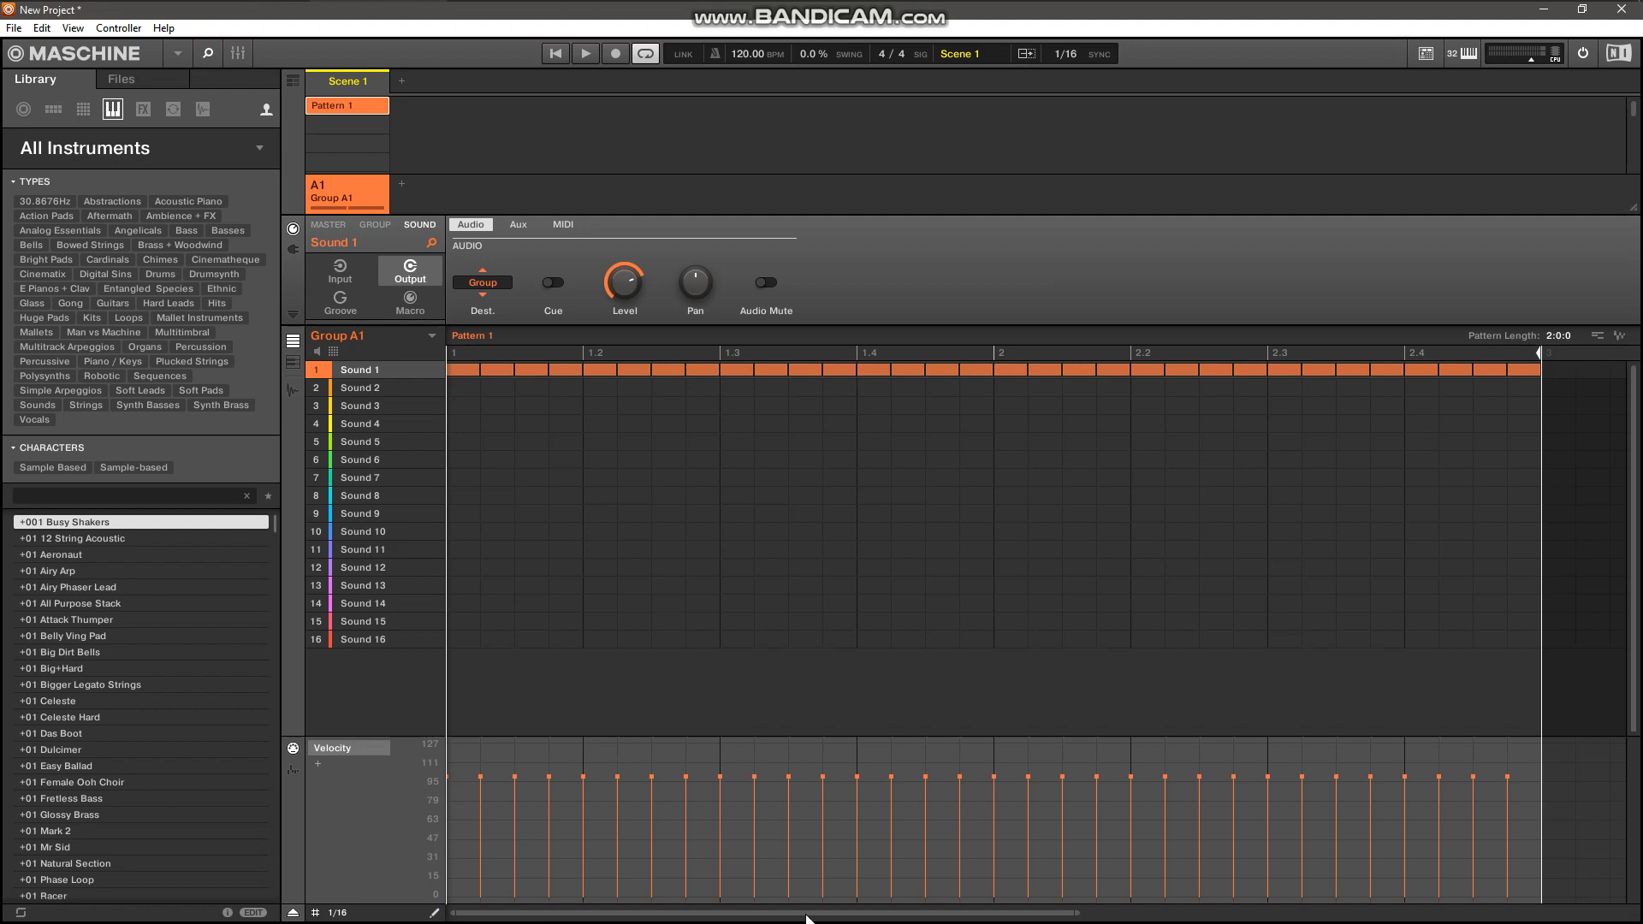
# Draw straight-line velocity ramps across the two bars, alternating between near 0 and near 127 on successive beats.
pyautogui.click(454, 890)
pyautogui.keyDown('shift'); pyautogui.click(588, 744); pyautogui.keyUp('shift')
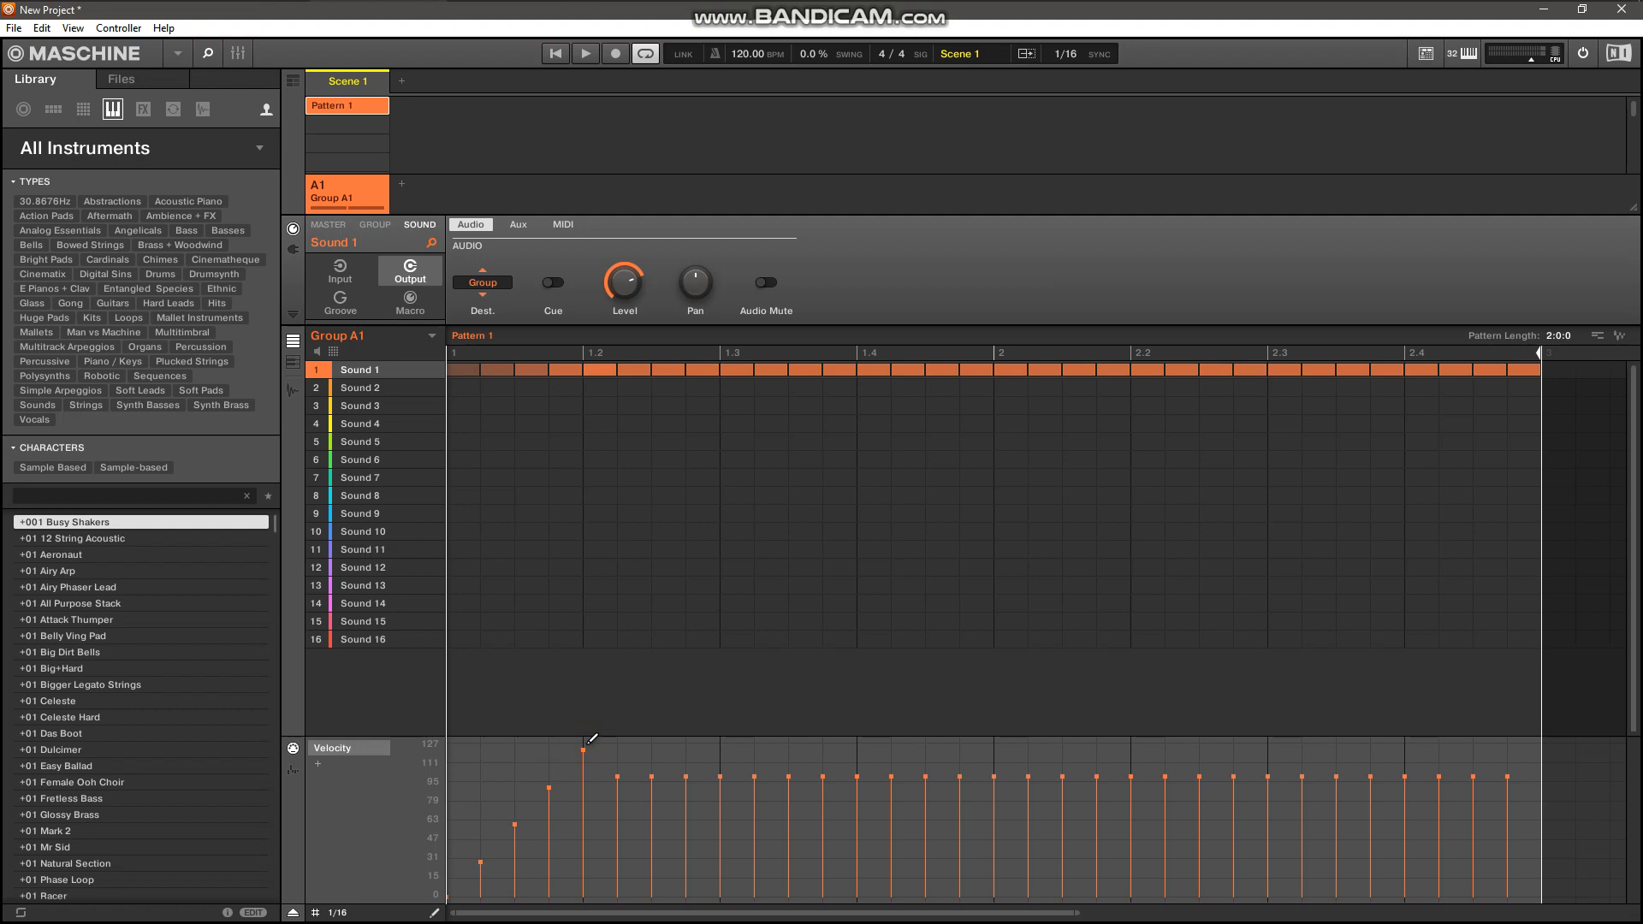
pyautogui.click(726, 892)
pyautogui.keyDown('shift'); pyautogui.click(862, 743); pyautogui.keyUp('shift')
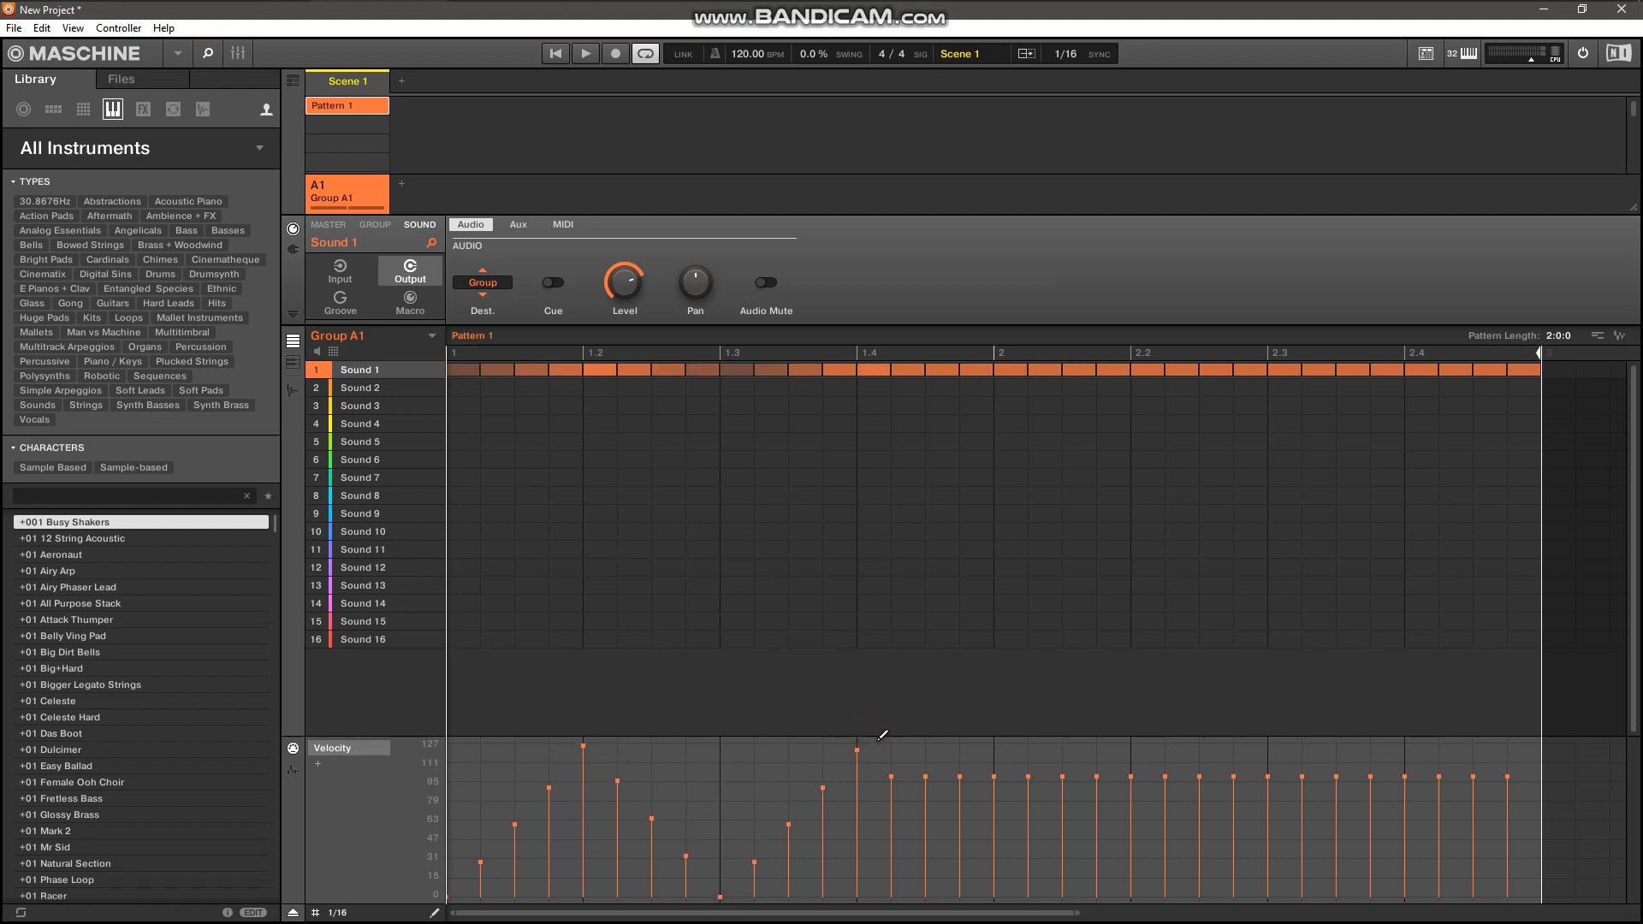
pyautogui.keyDown('shift'); pyautogui.click(1005, 893); pyautogui.keyUp('shift')
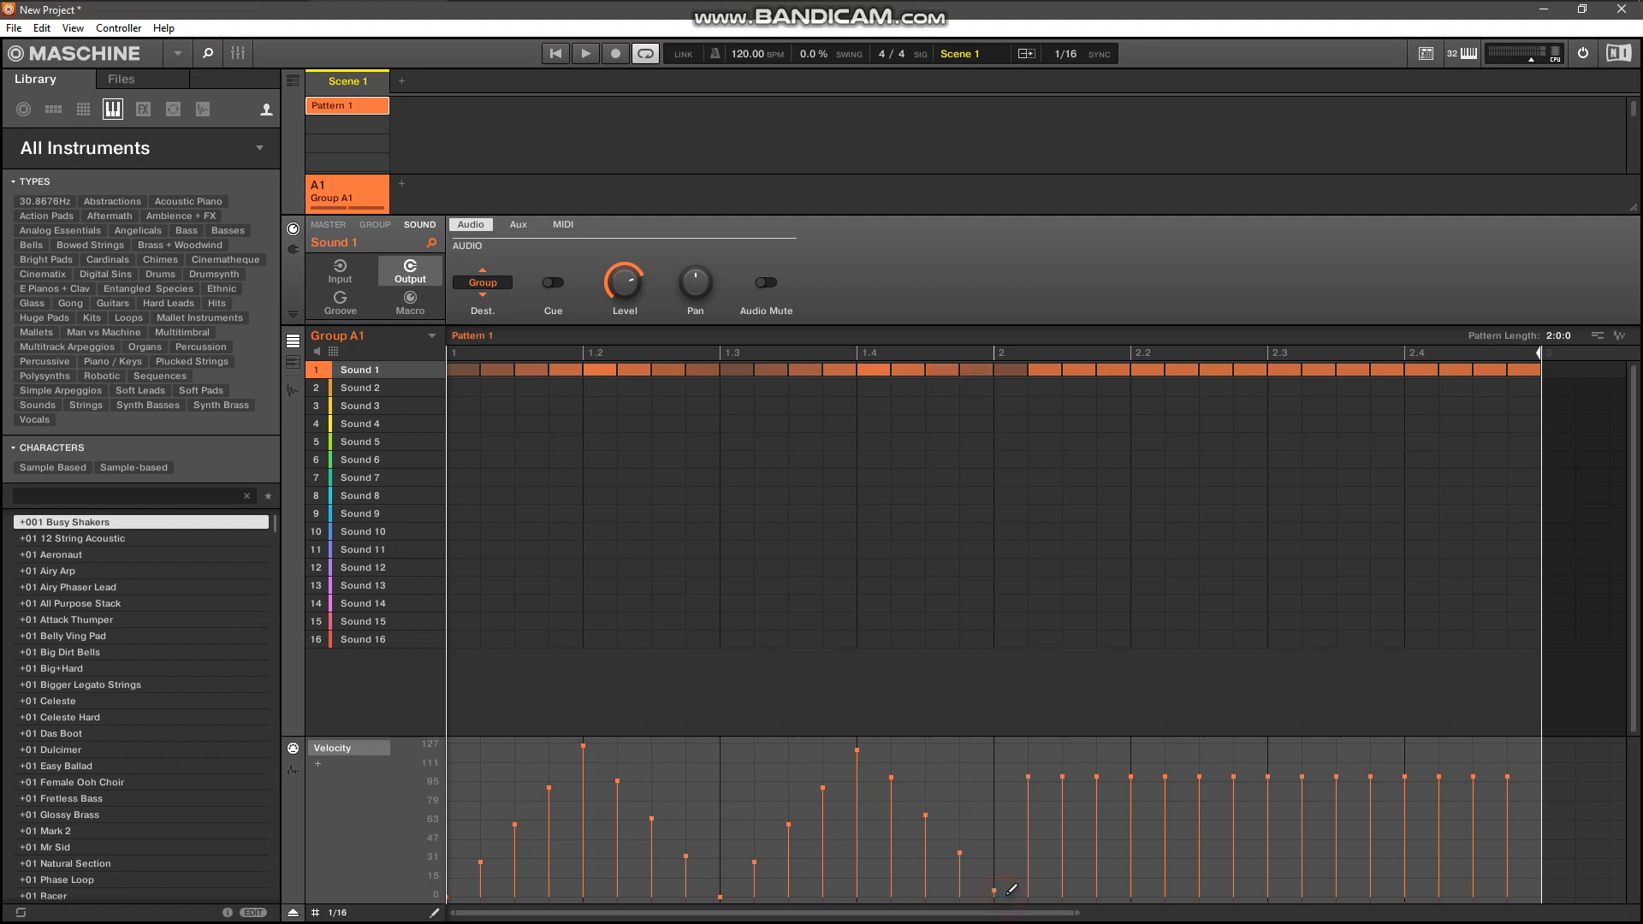
pyautogui.keyDown('shift'); pyautogui.click(1137, 746); pyautogui.keyUp('shift')
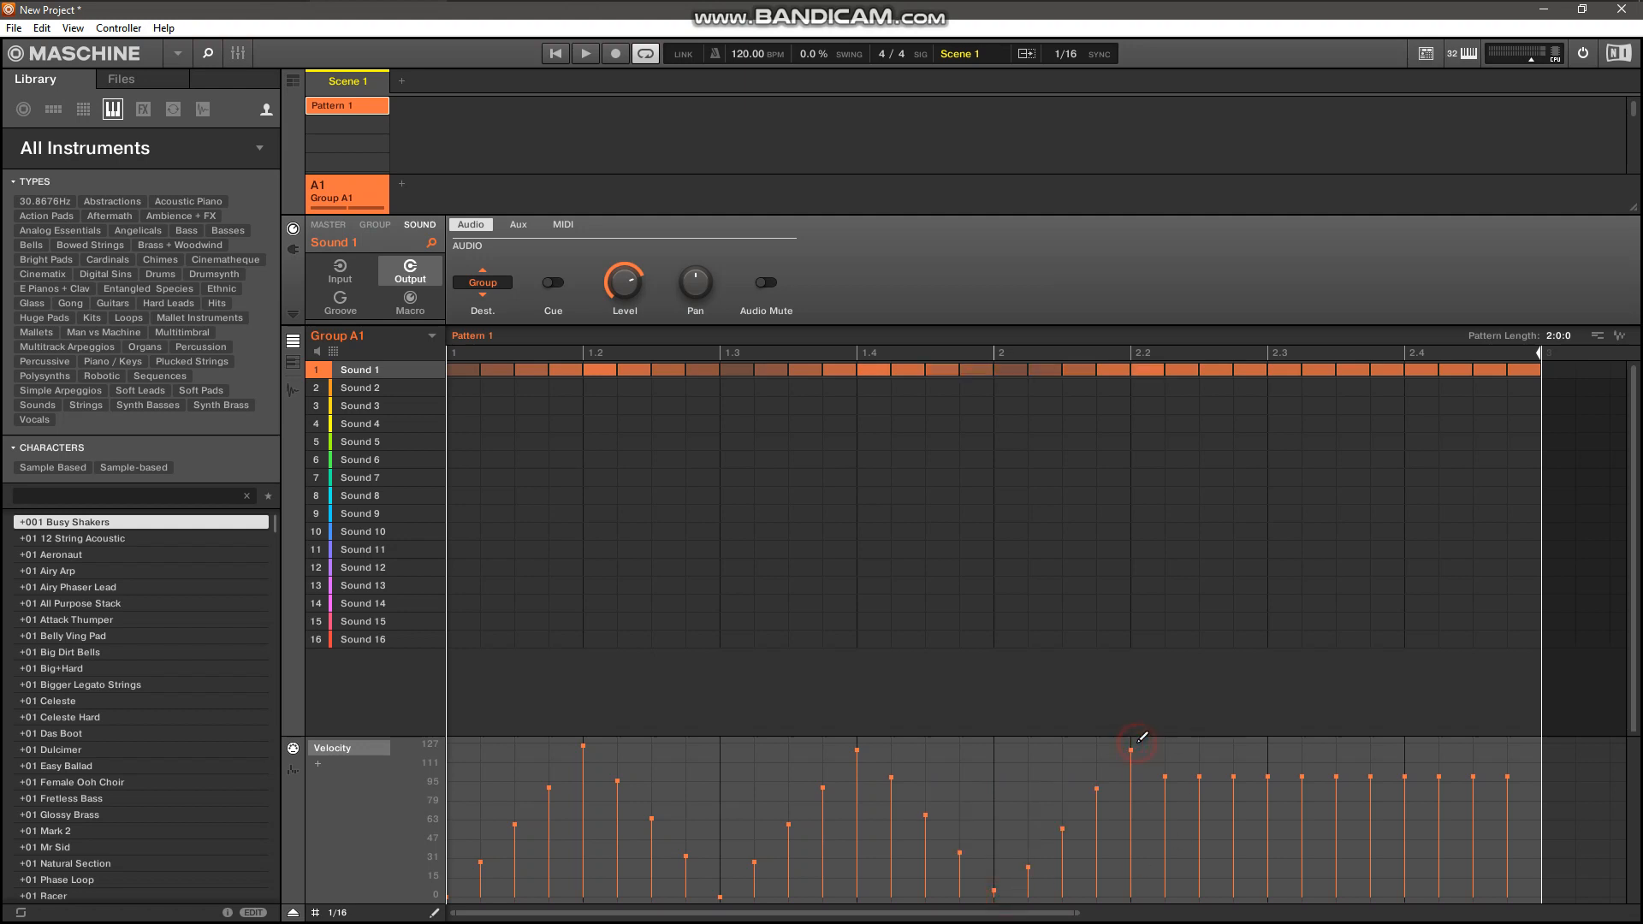
pyautogui.keyDown('shift'); pyautogui.click(1279, 895); pyautogui.keyUp('shift')
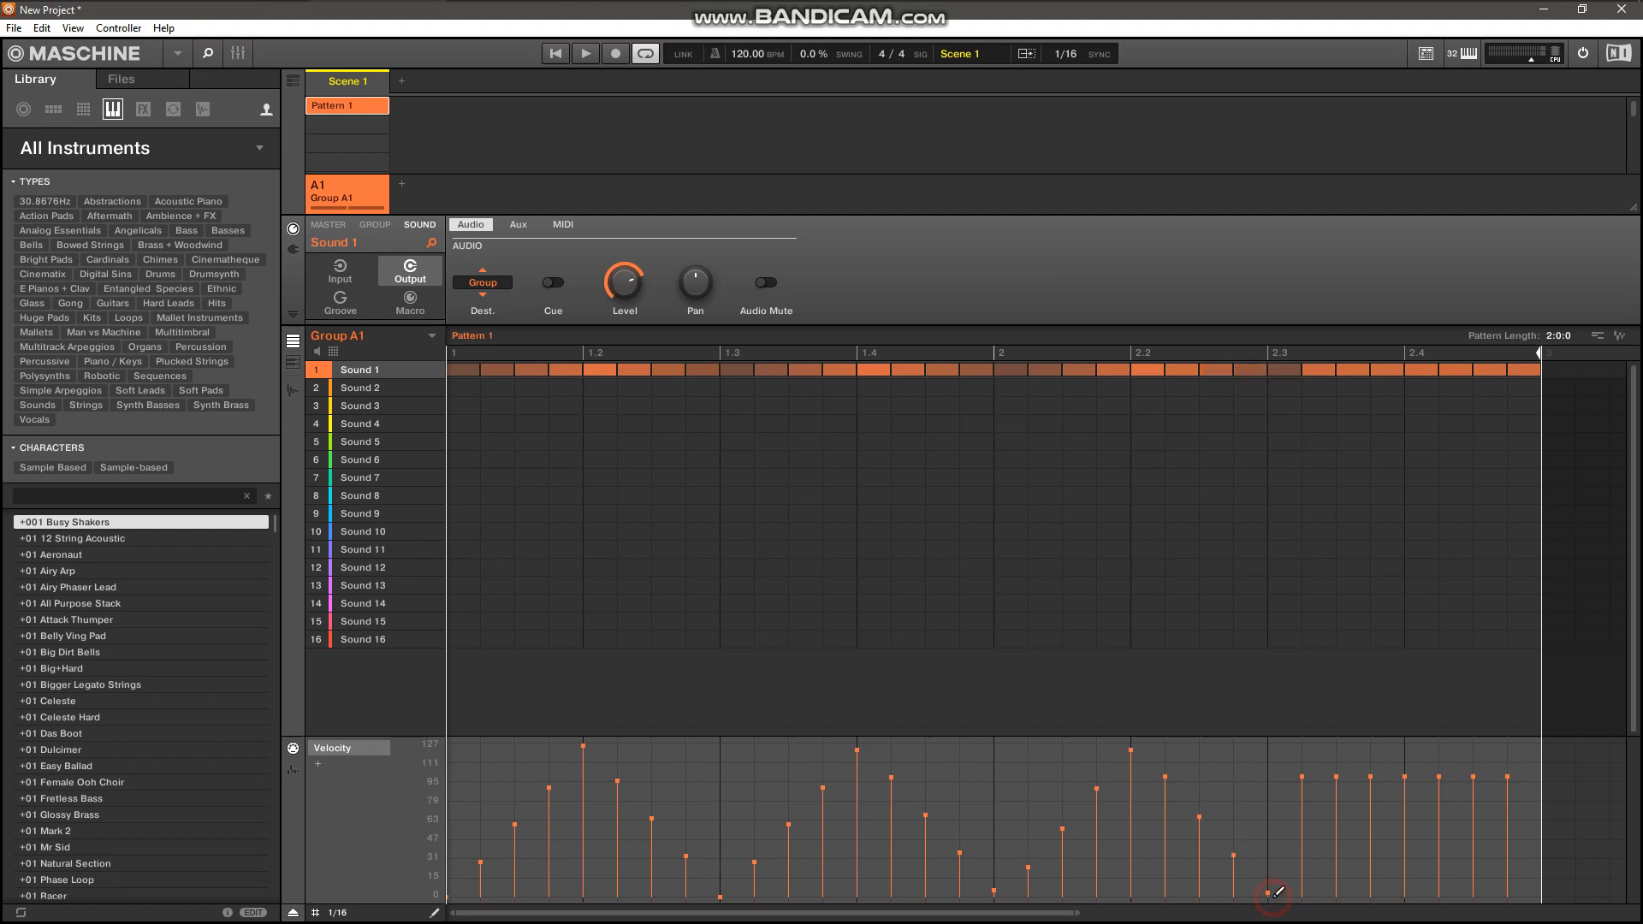
pyautogui.keyDown('shift'); pyautogui.click(1403, 750); pyautogui.keyUp('shift')
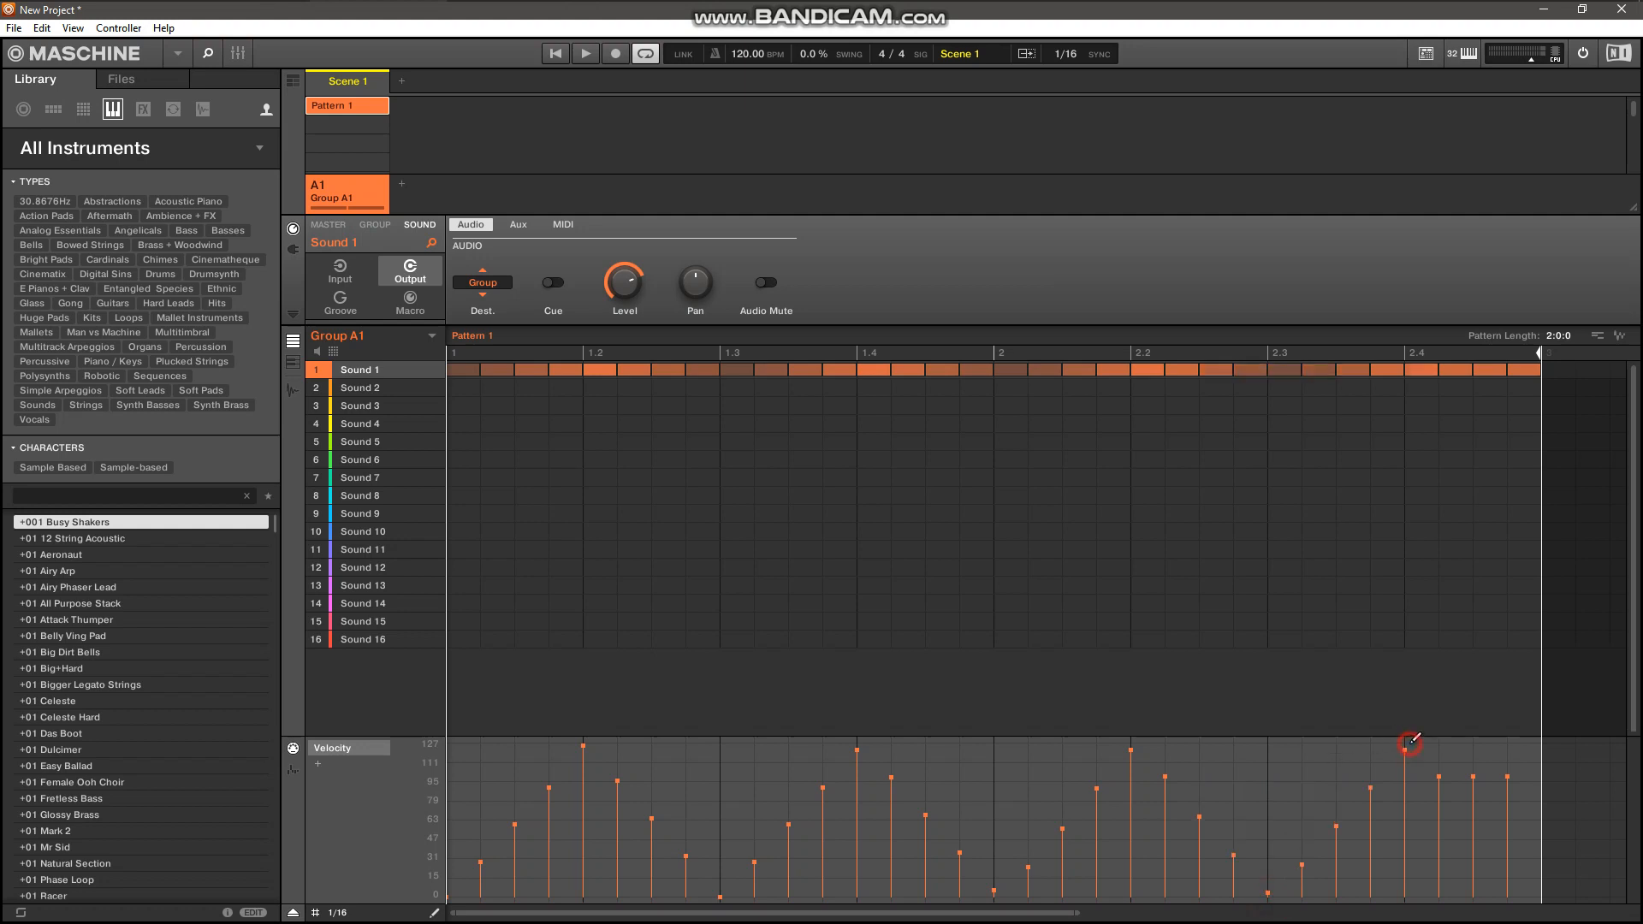
pyautogui.keyDown('shift'); pyautogui.click(1521, 893); pyautogui.keyUp('shift')
pyautogui.click(1523, 892)
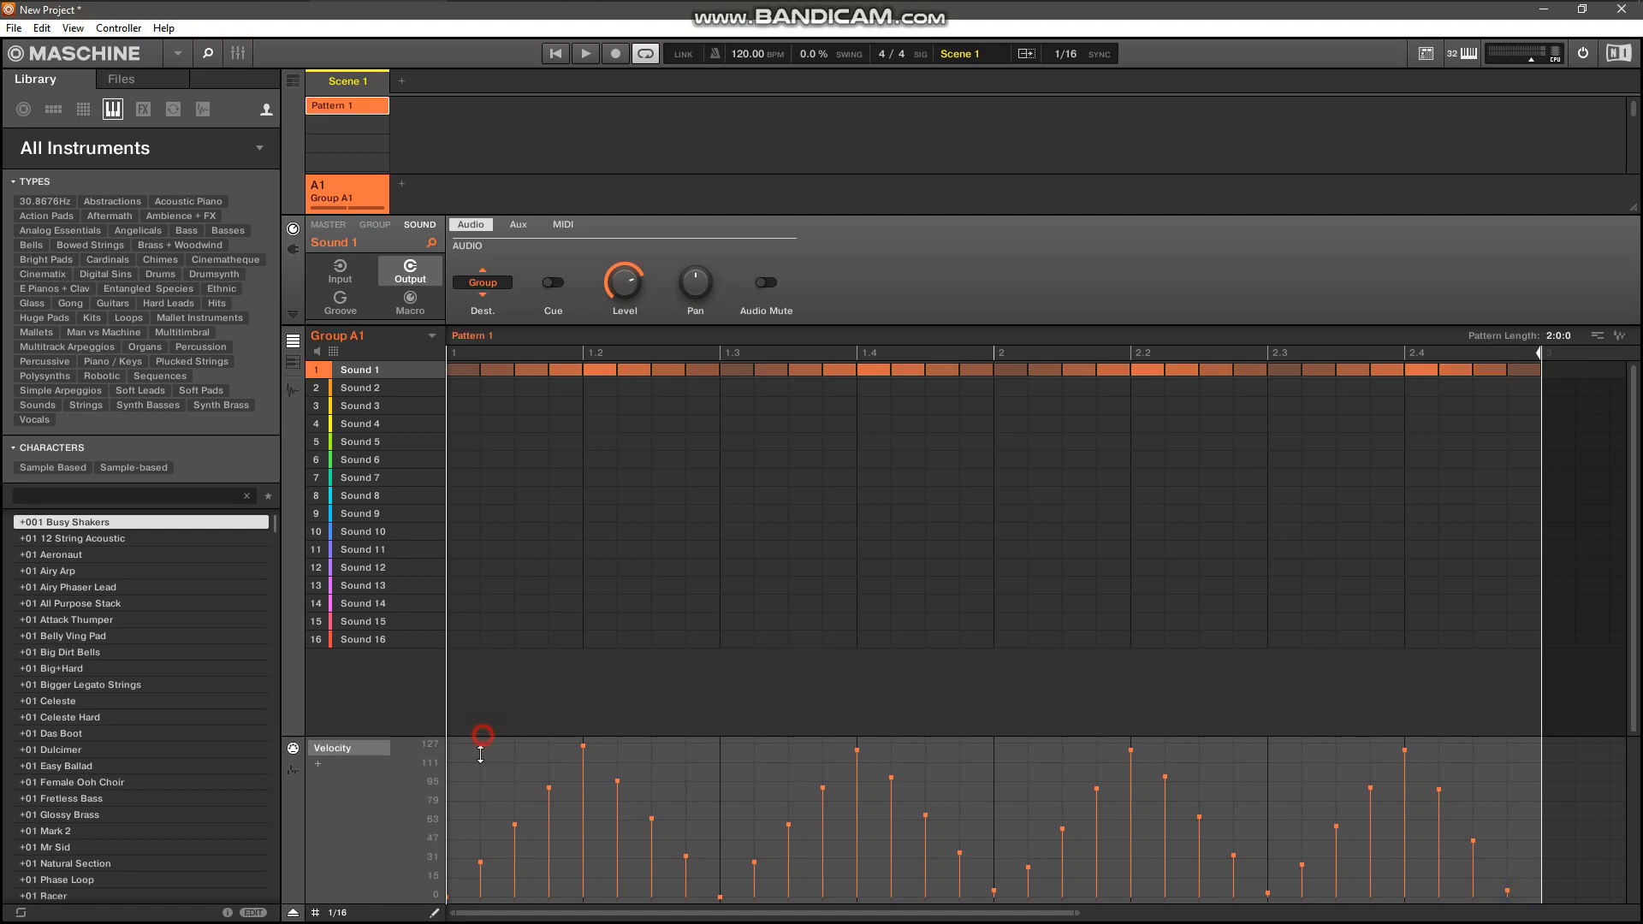
# Enlarge the control lane and add a Sound 1 modulation lane assigned to the Output Audio Pan parameter.
pyautogui.moveTo(481, 735); pyautogui.dragTo(390, 732)
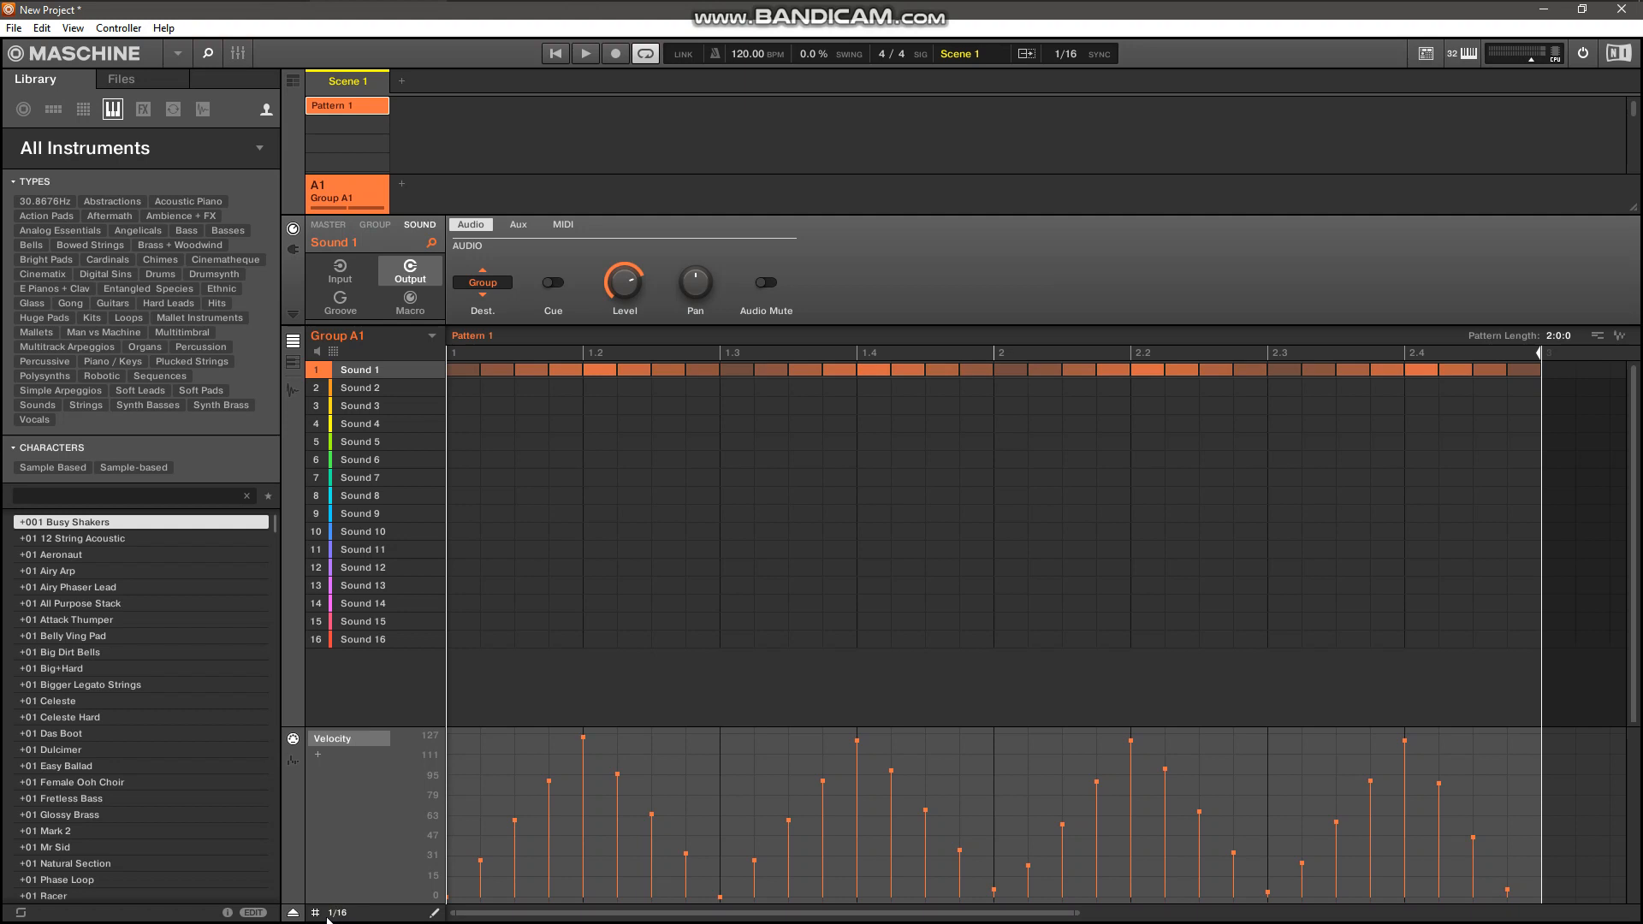
pyautogui.click(318, 755)
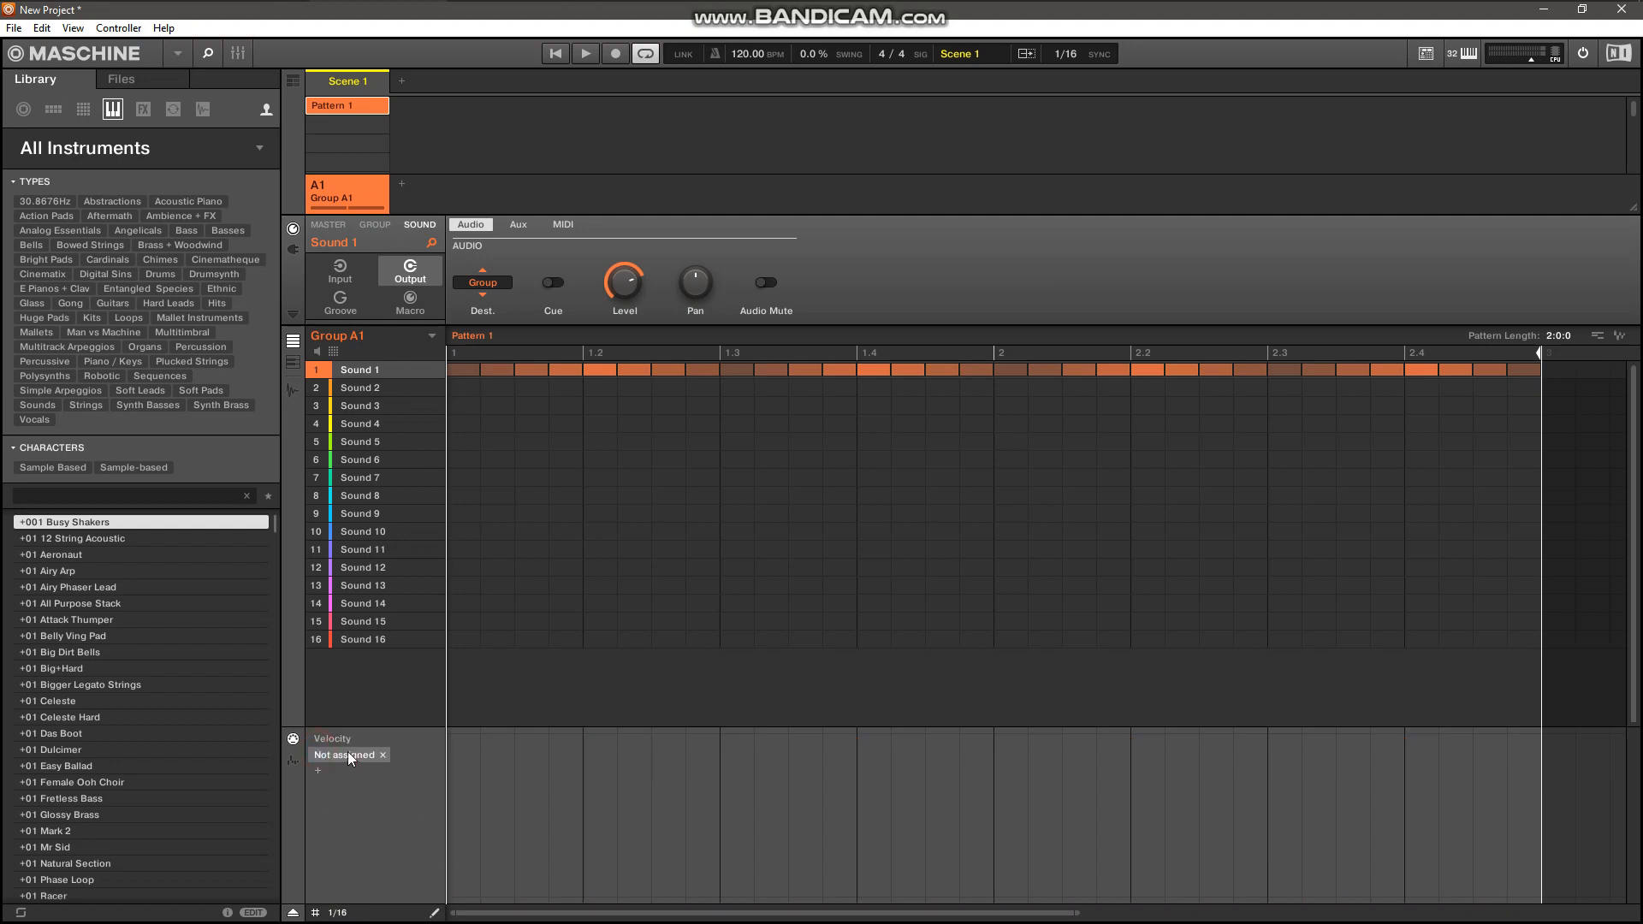
pyautogui.click(294, 762)
pyautogui.click(316, 739)
pyautogui.click(340, 738)
pyautogui.moveTo(402, 767)
pyautogui.moveTo(552, 786)
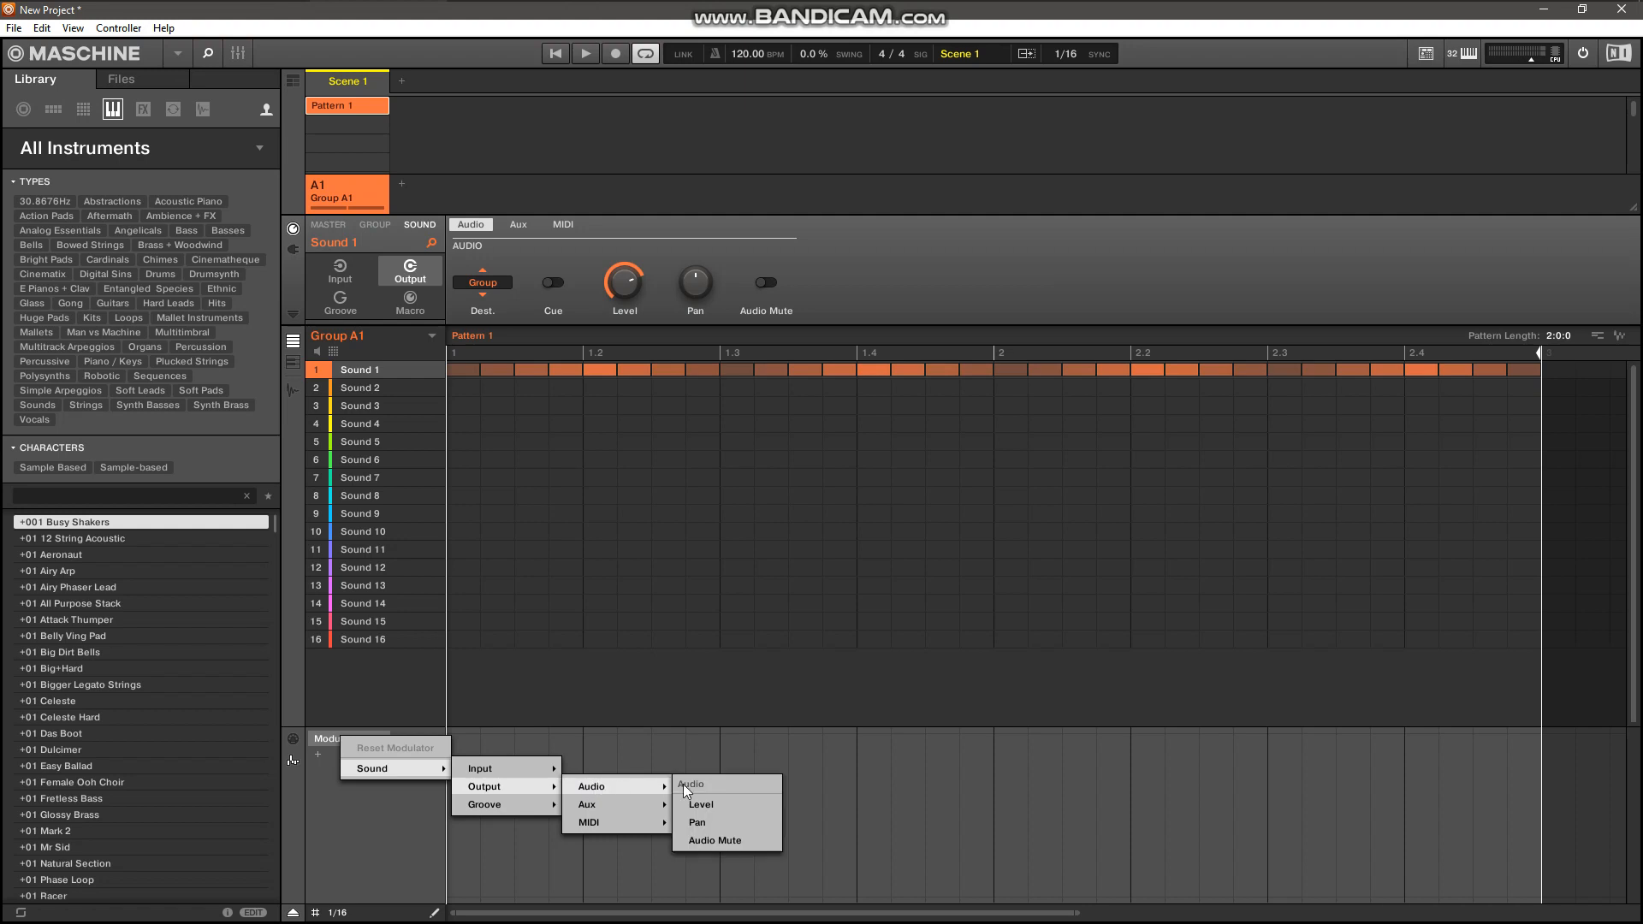
pyautogui.click(709, 824)
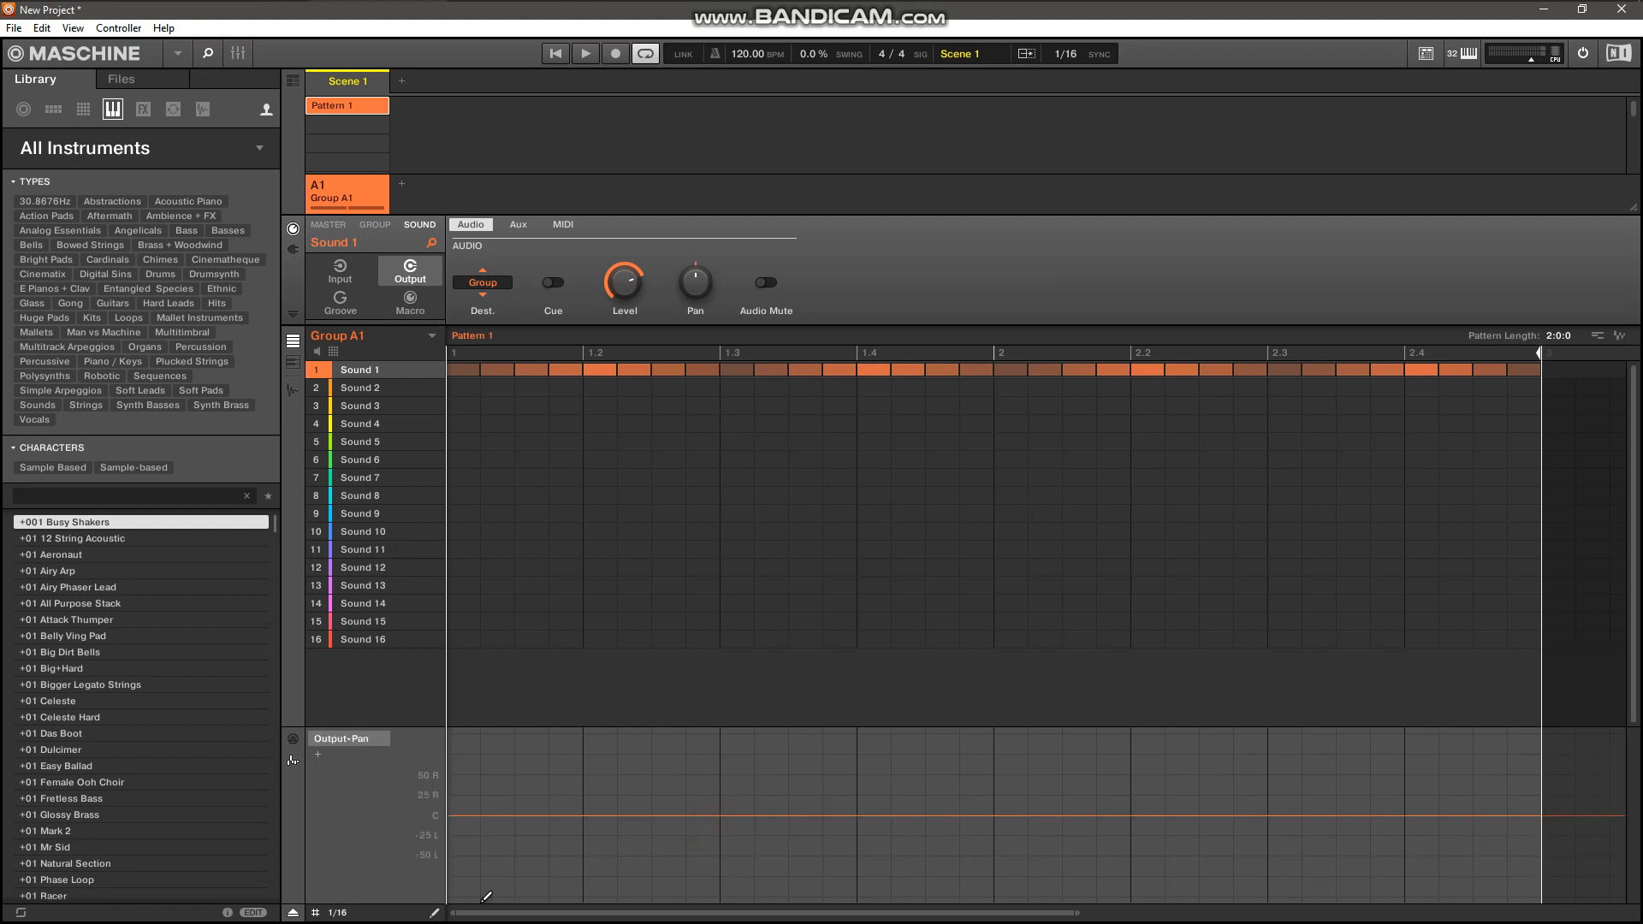
# With a 1/128 step grid, draw straight pan ramps alternating between far left and far right on successive beats, and play the pattern back.
pyautogui.click(337, 913)
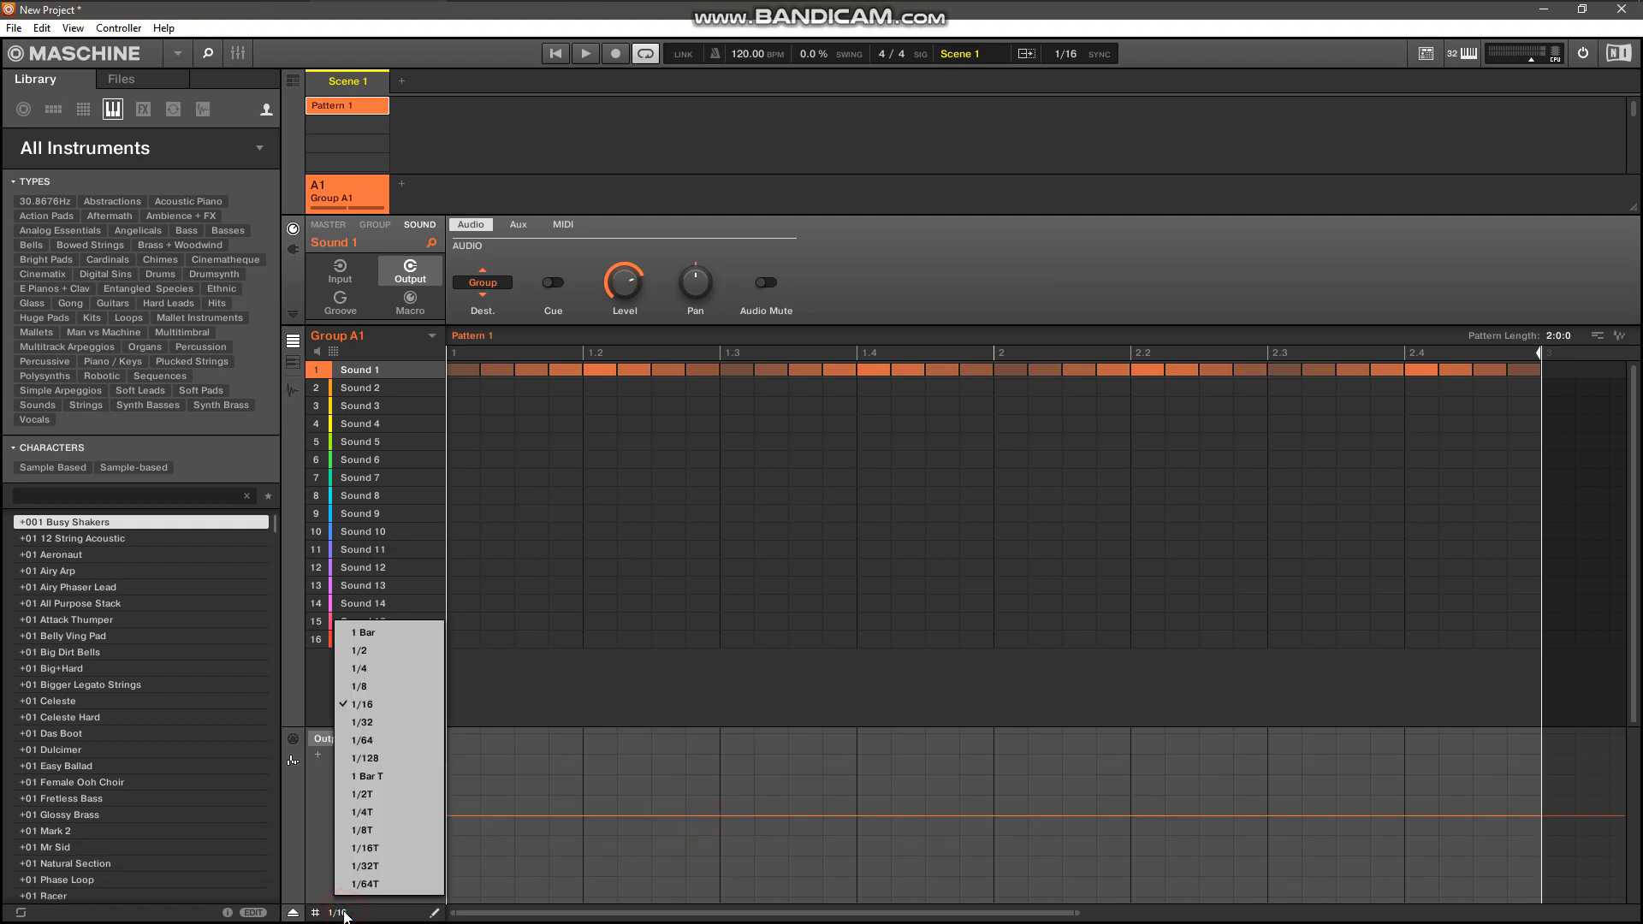
pyautogui.click(377, 757)
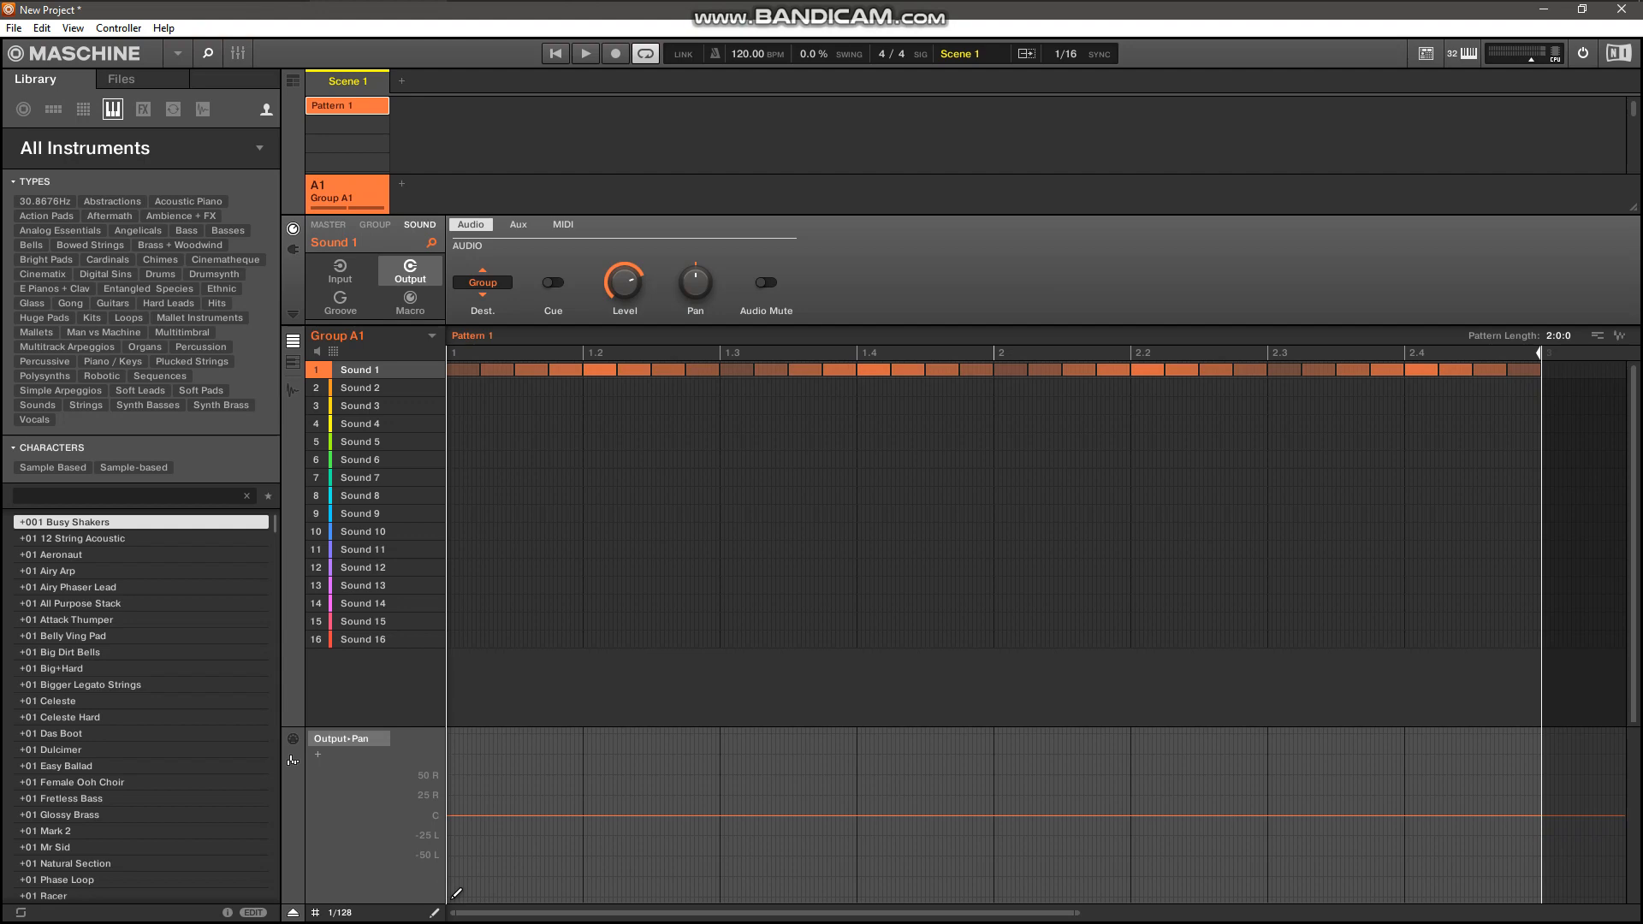
pyautogui.click(457, 895)
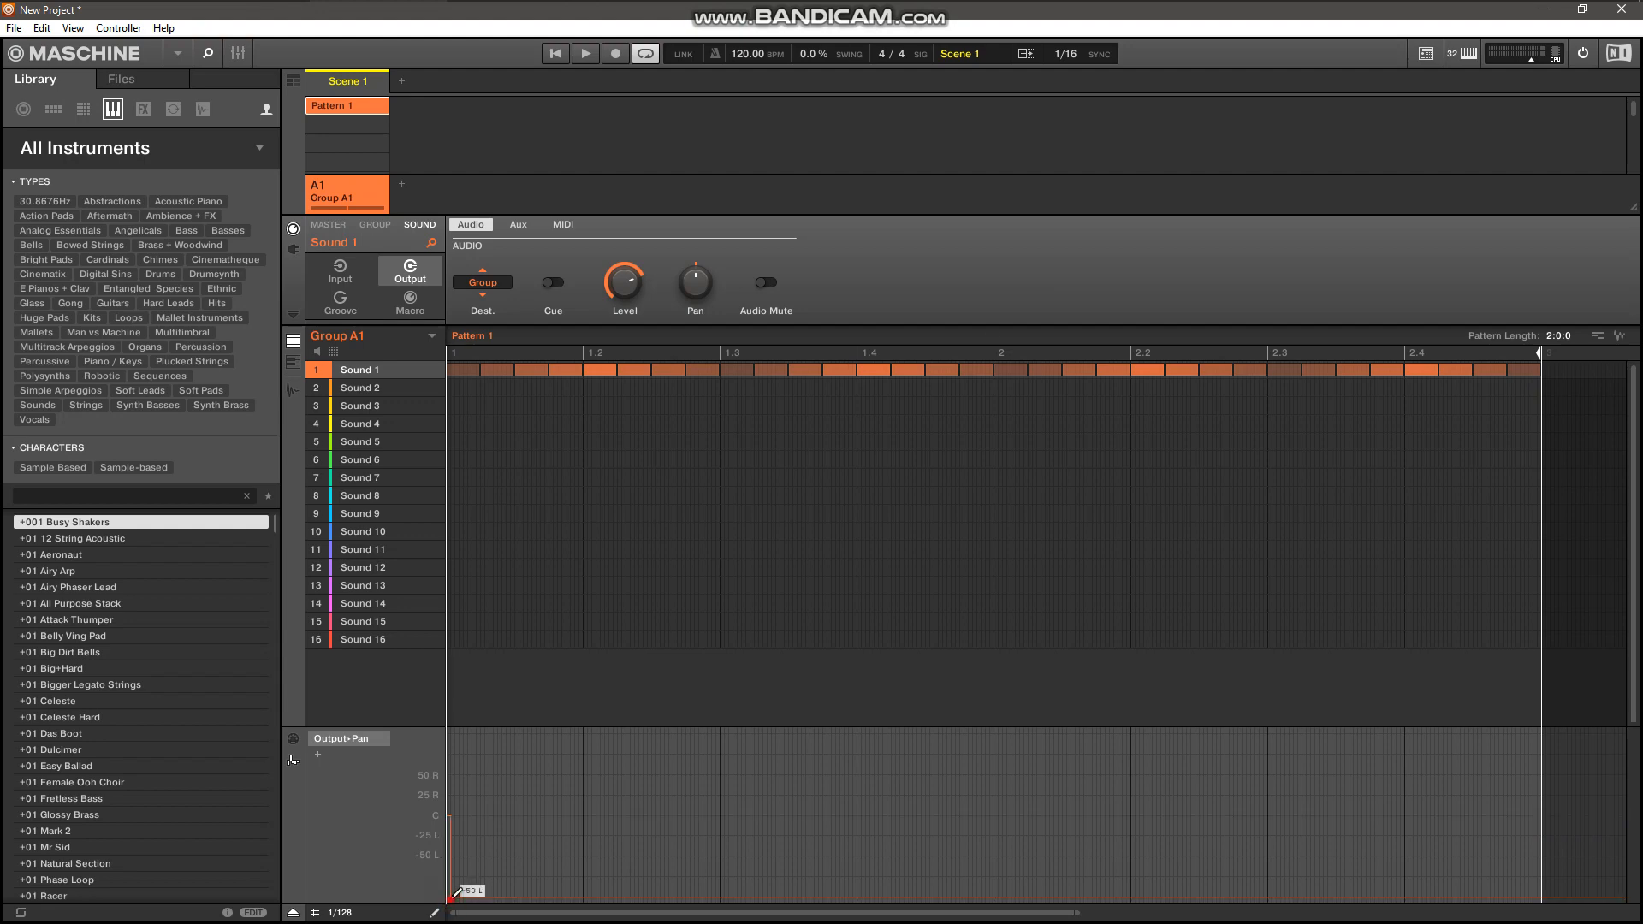
pyautogui.click(585, 730)
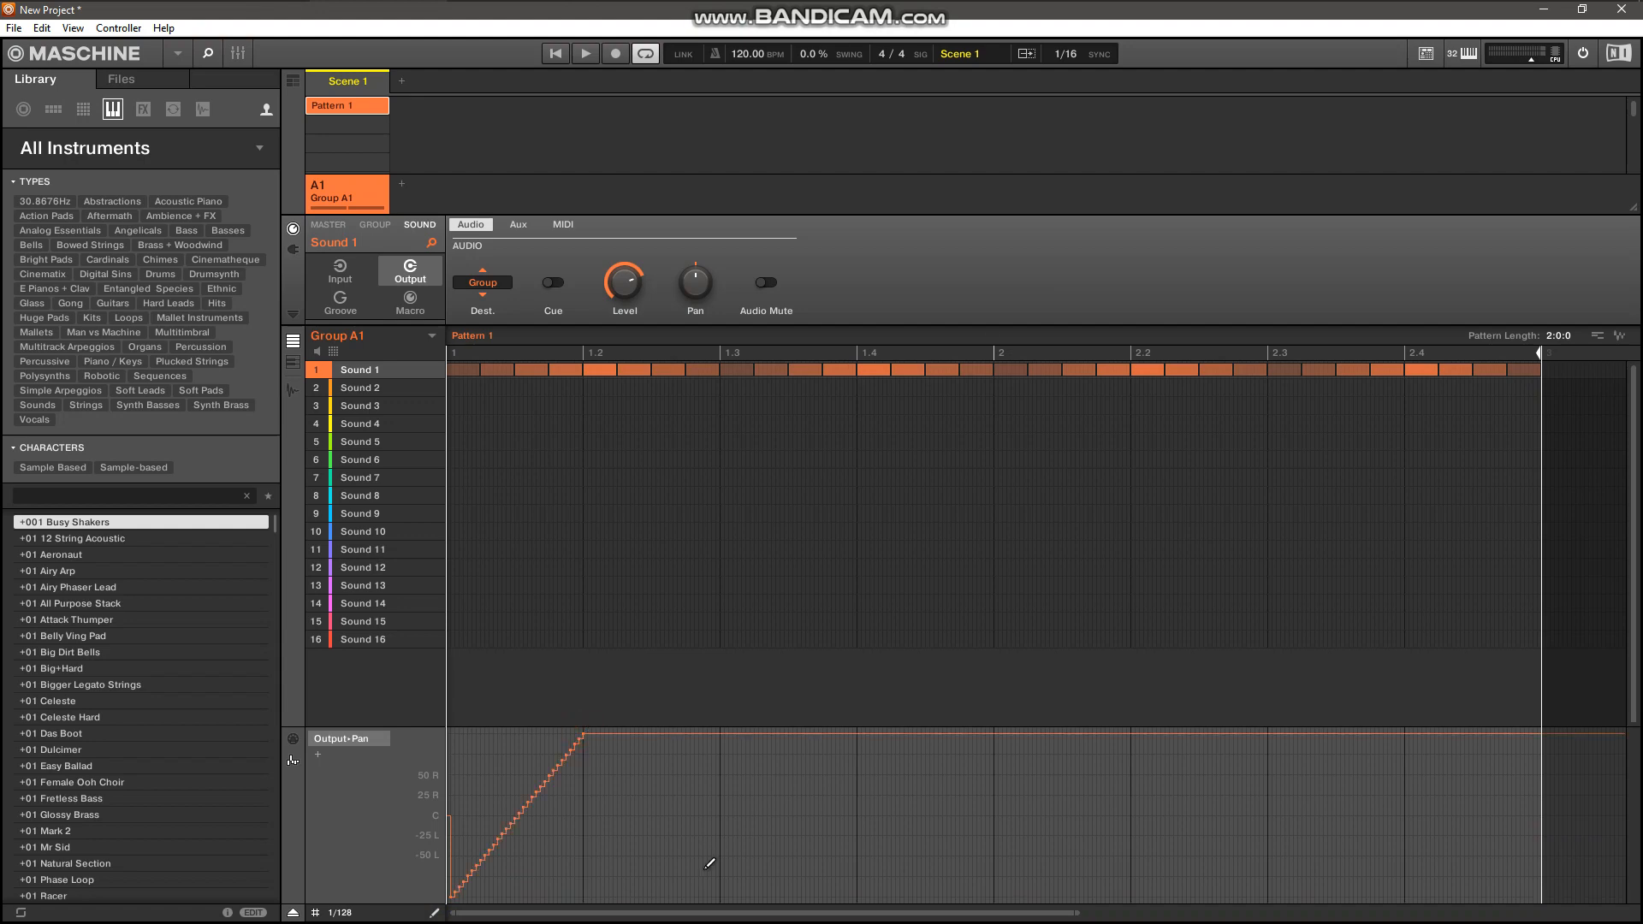
pyautogui.click(723, 901)
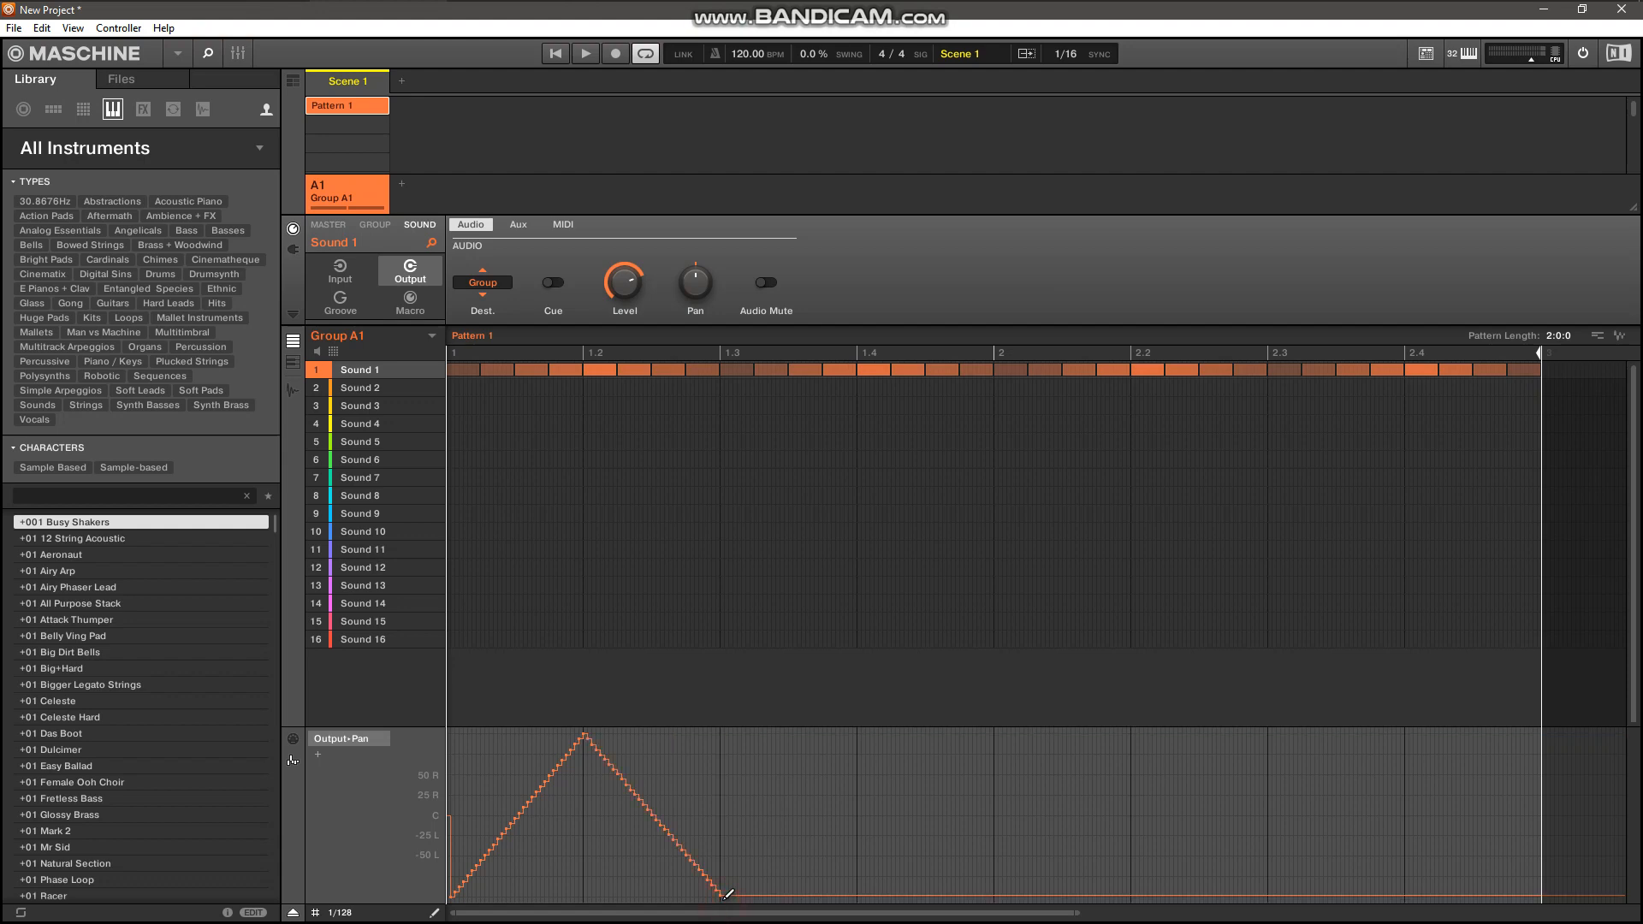
pyautogui.click(858, 733)
pyautogui.click(995, 897)
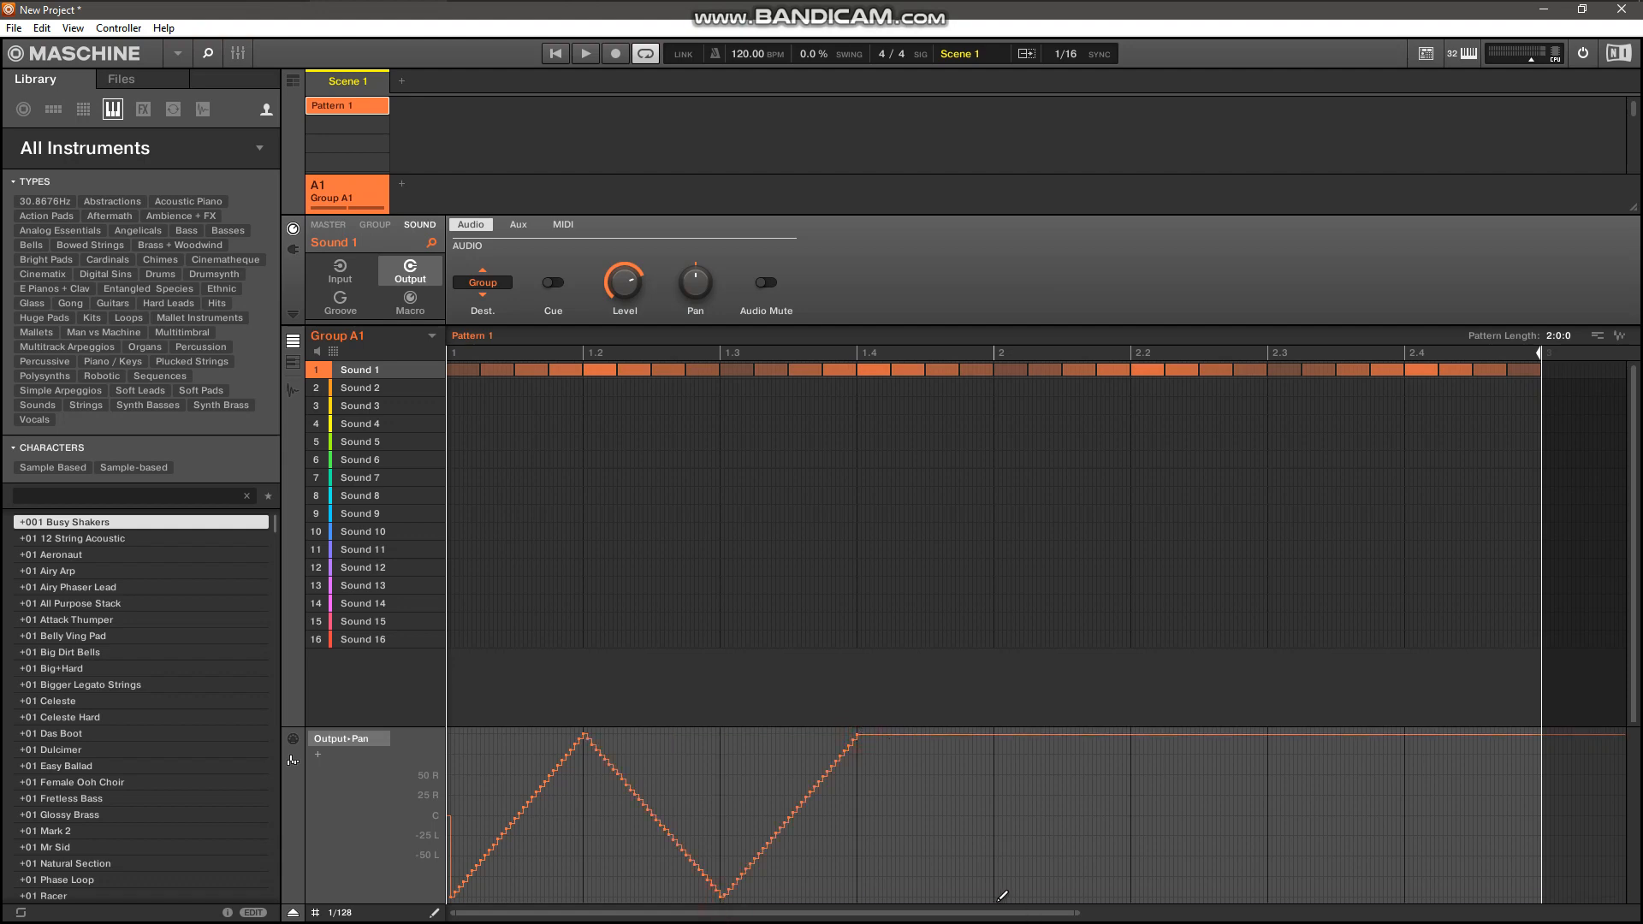
pyautogui.click(1128, 733)
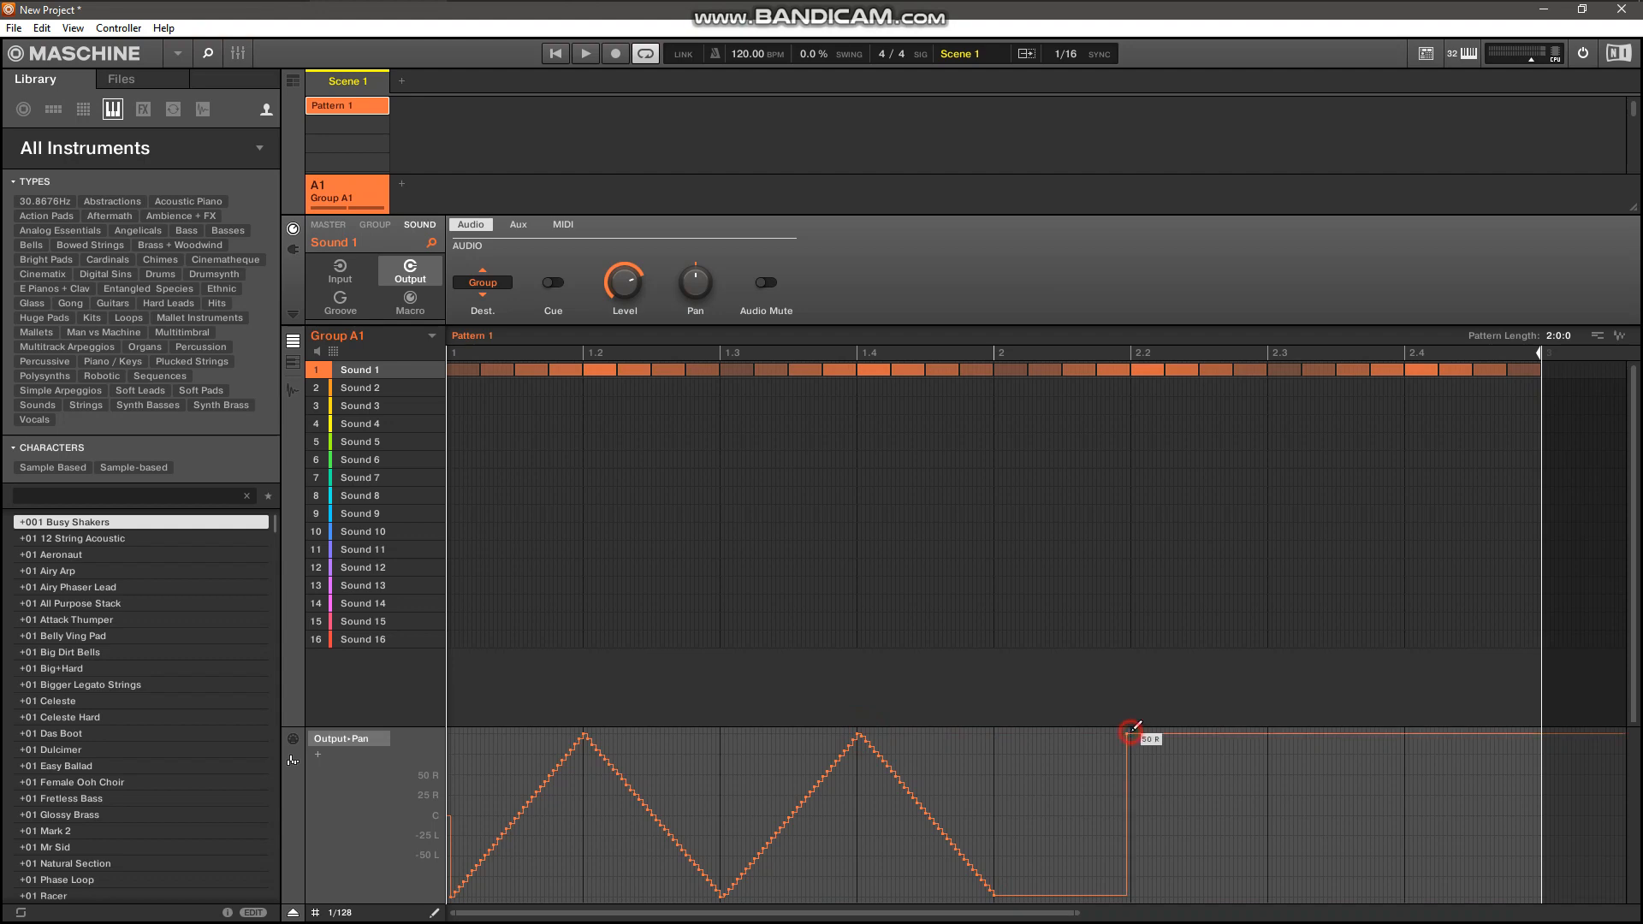
pyautogui.click(1271, 896)
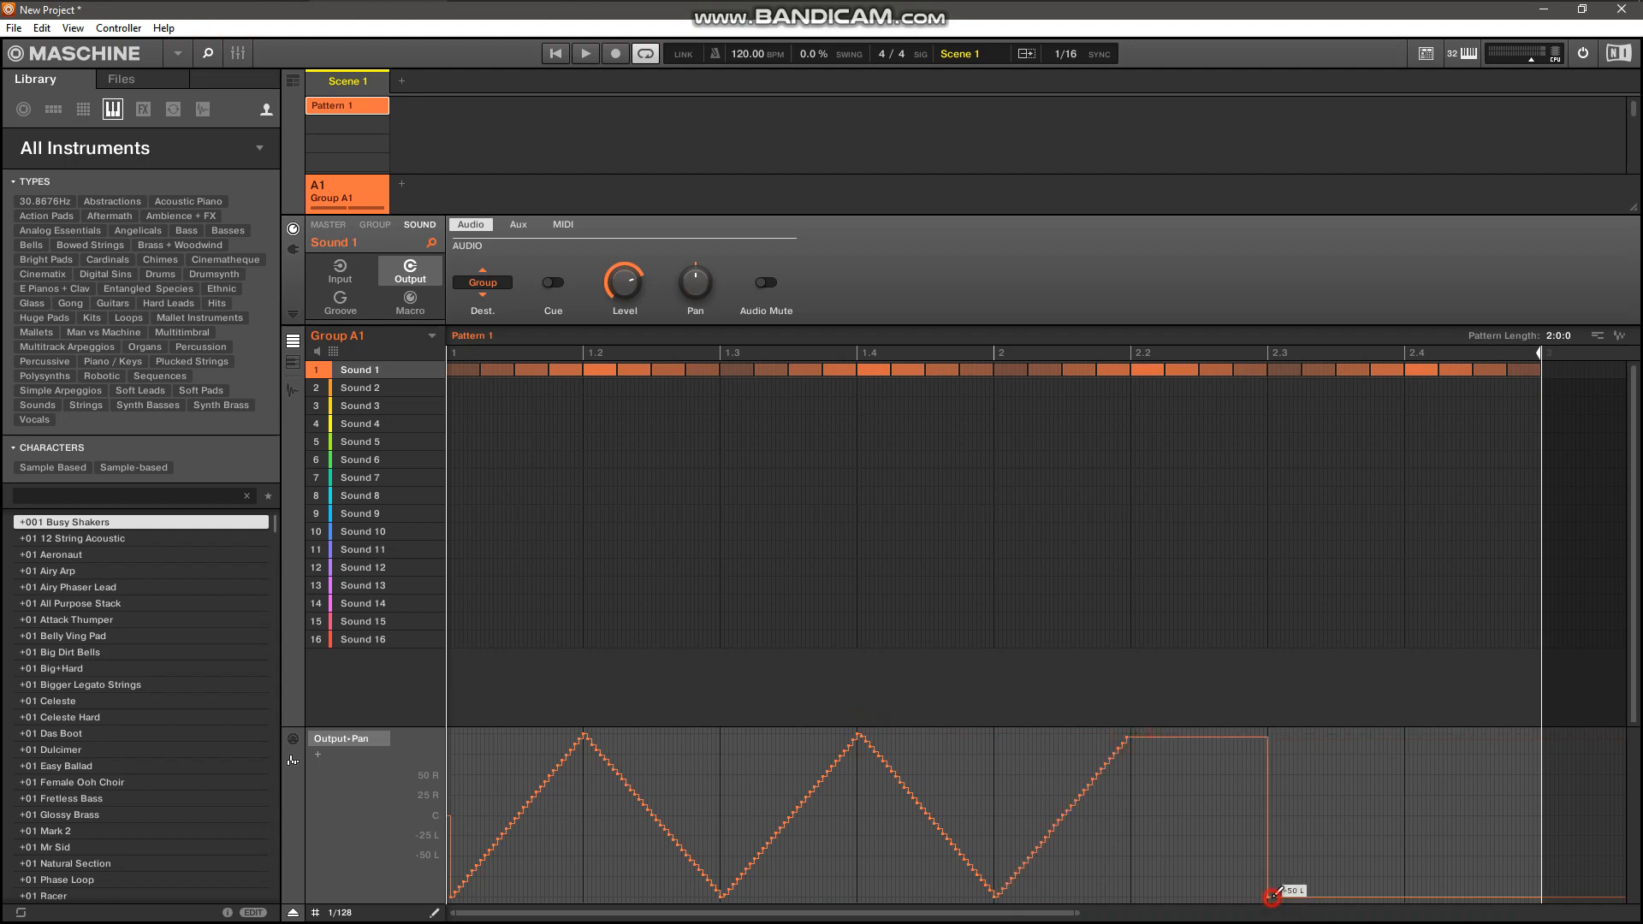
pyautogui.click(1404, 735)
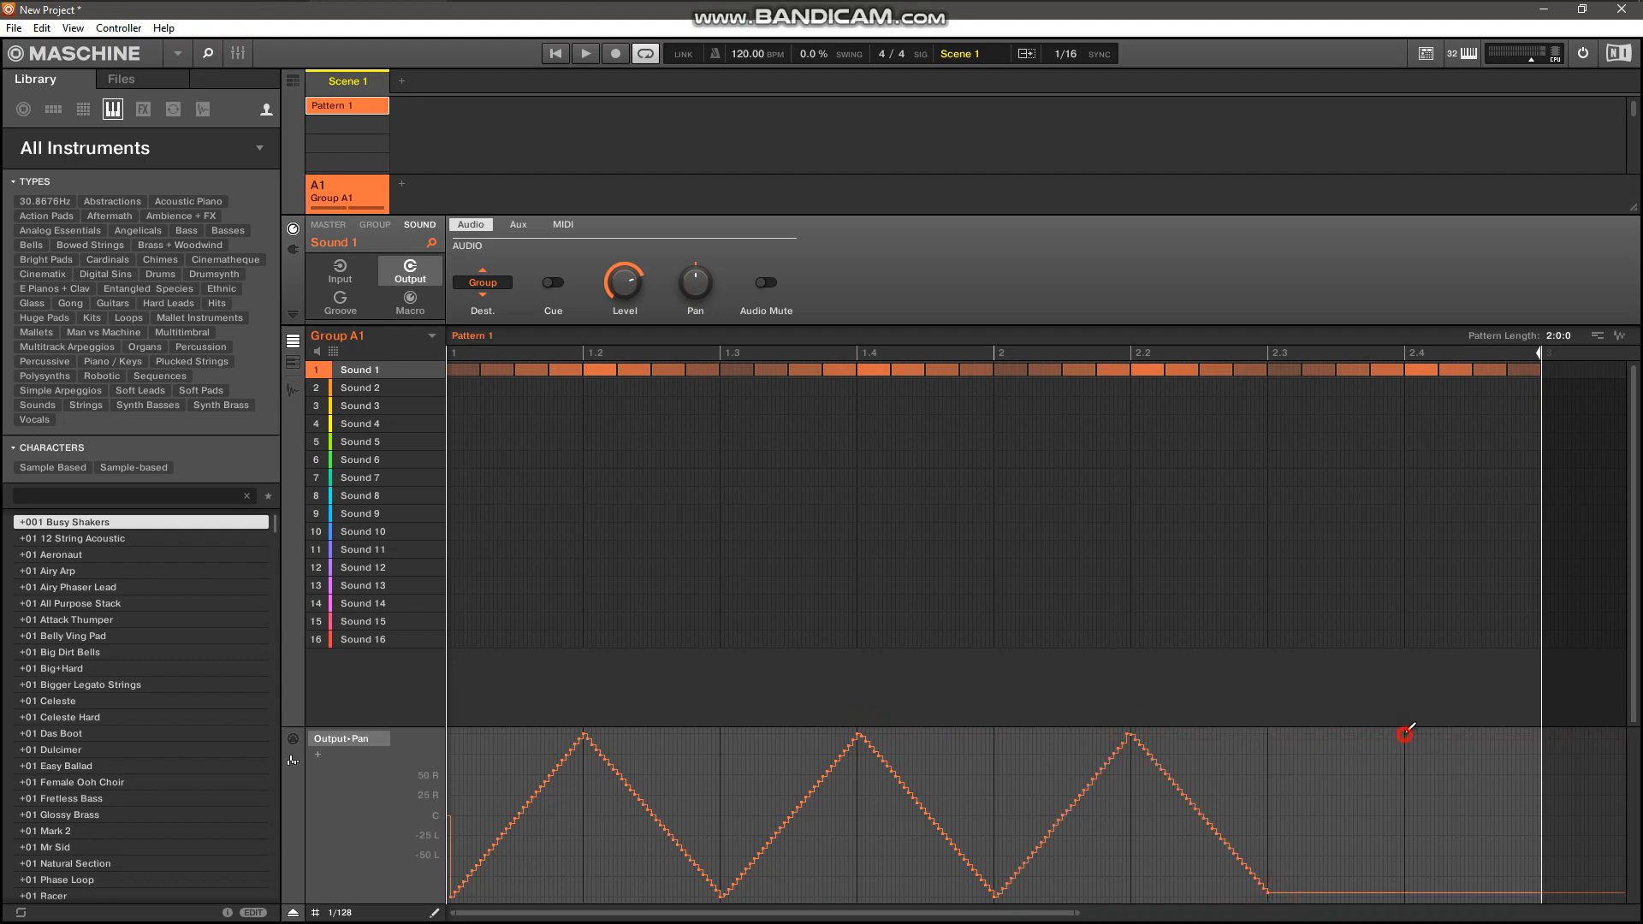
pyautogui.click(1534, 894)
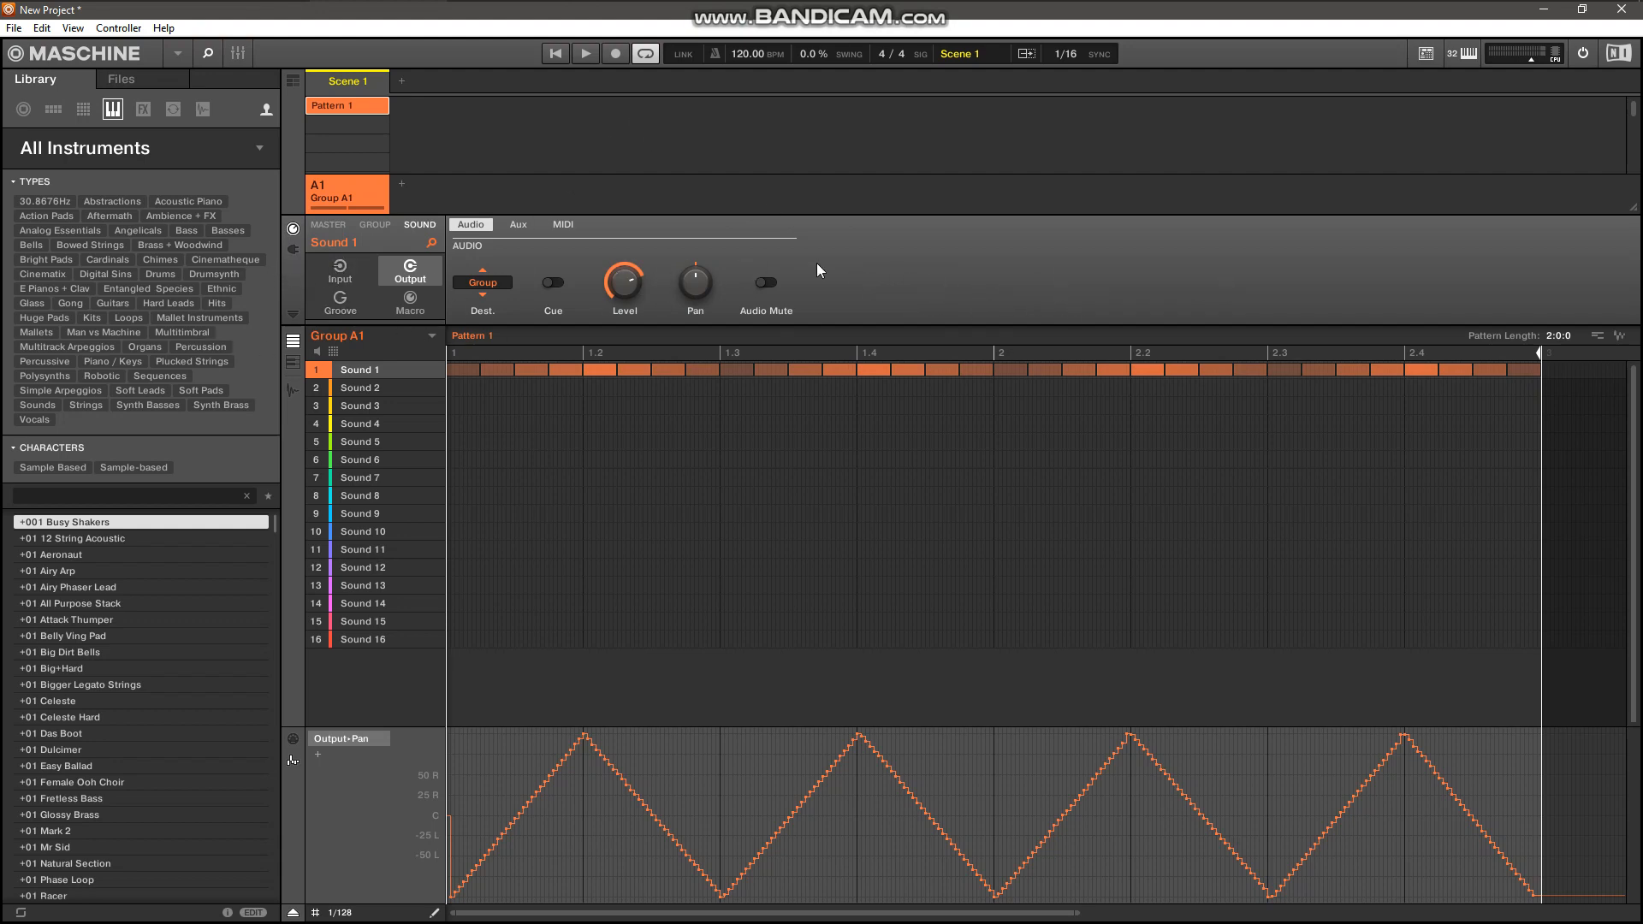
pyautogui.click(585, 54)
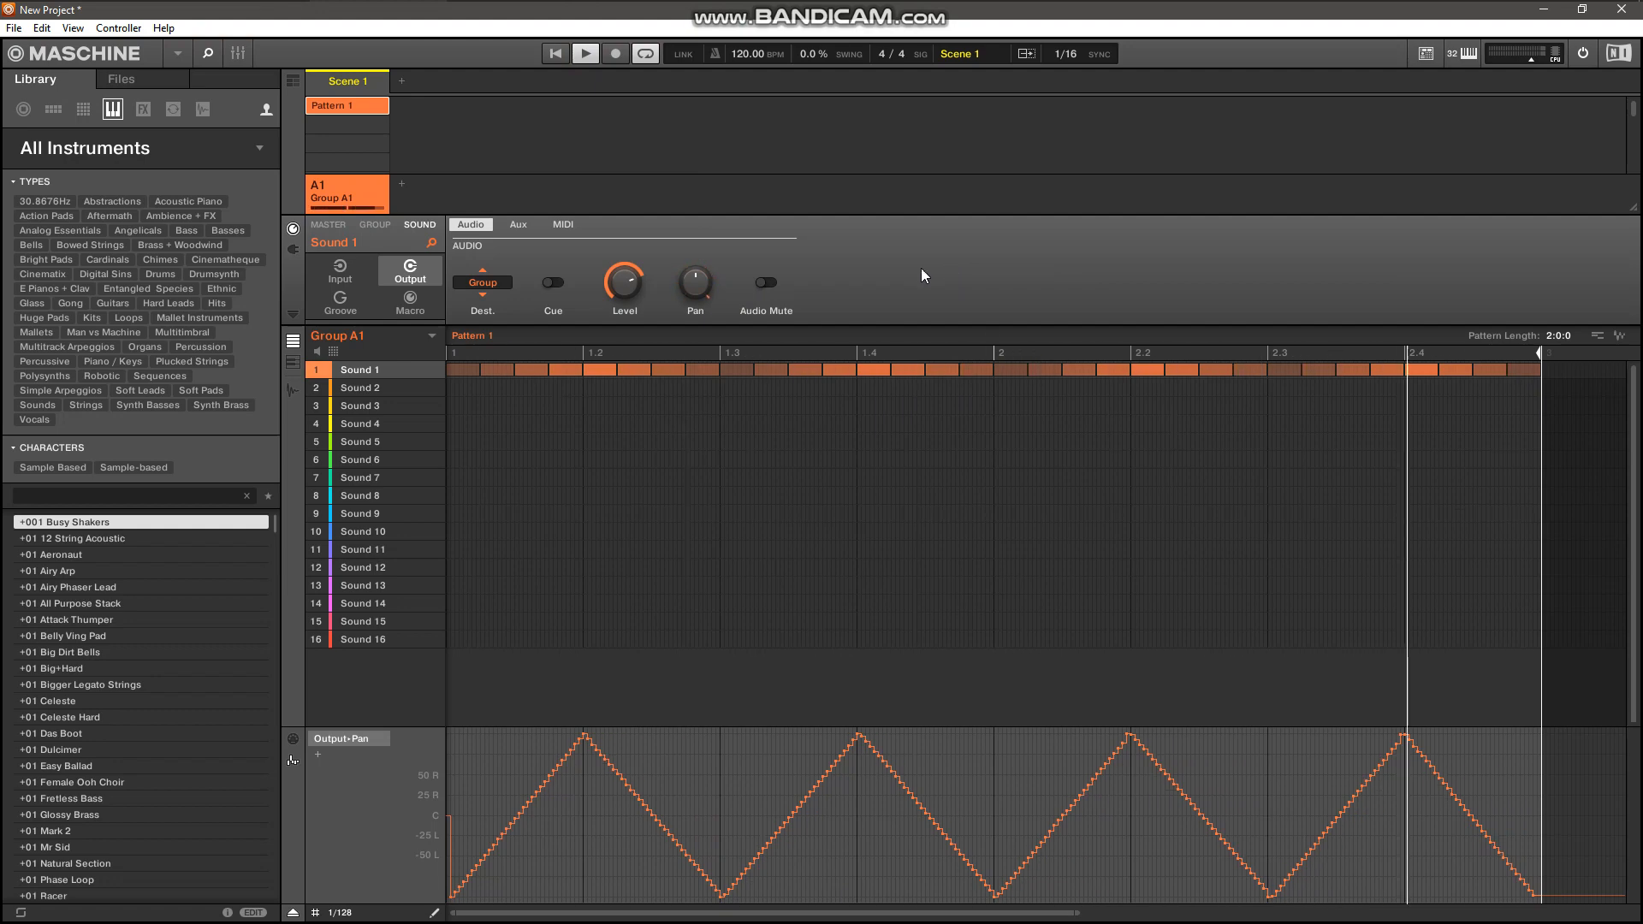
pyautogui.click(585, 53)
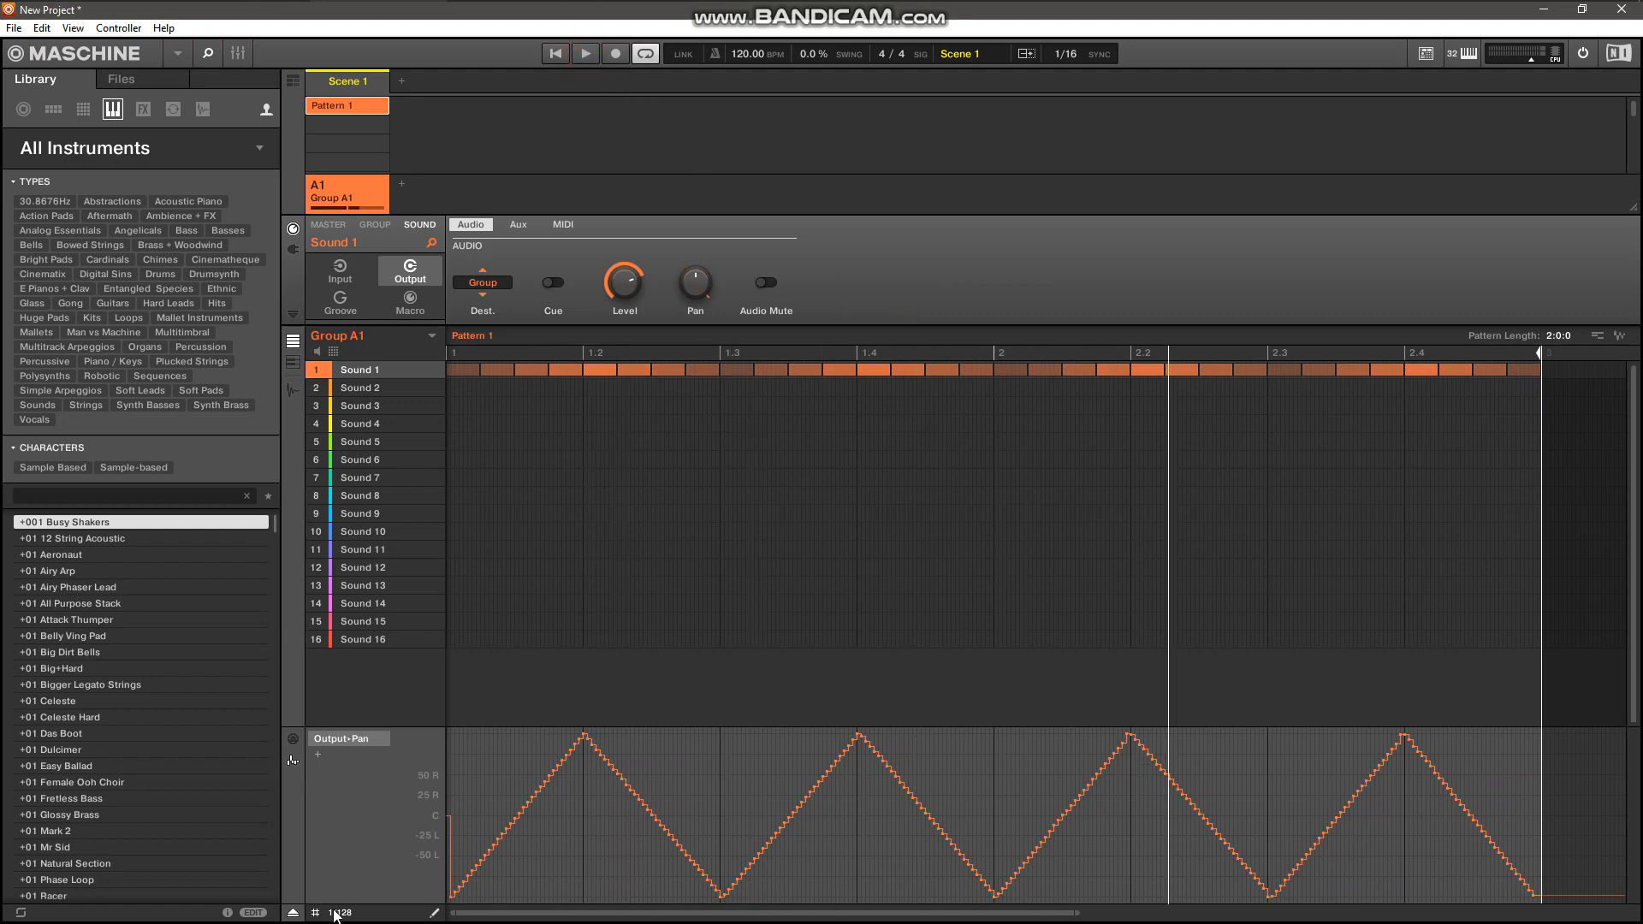
# Redraw the pan automation freehand as a wavy curve from bar 1 to just past the start of bar 3.
pyautogui.moveTo(454, 890)
pyautogui.mouseDown()
pyautogui.moveTo(506, 785)
pyautogui.moveTo(572, 734)
pyautogui.mouseUp()
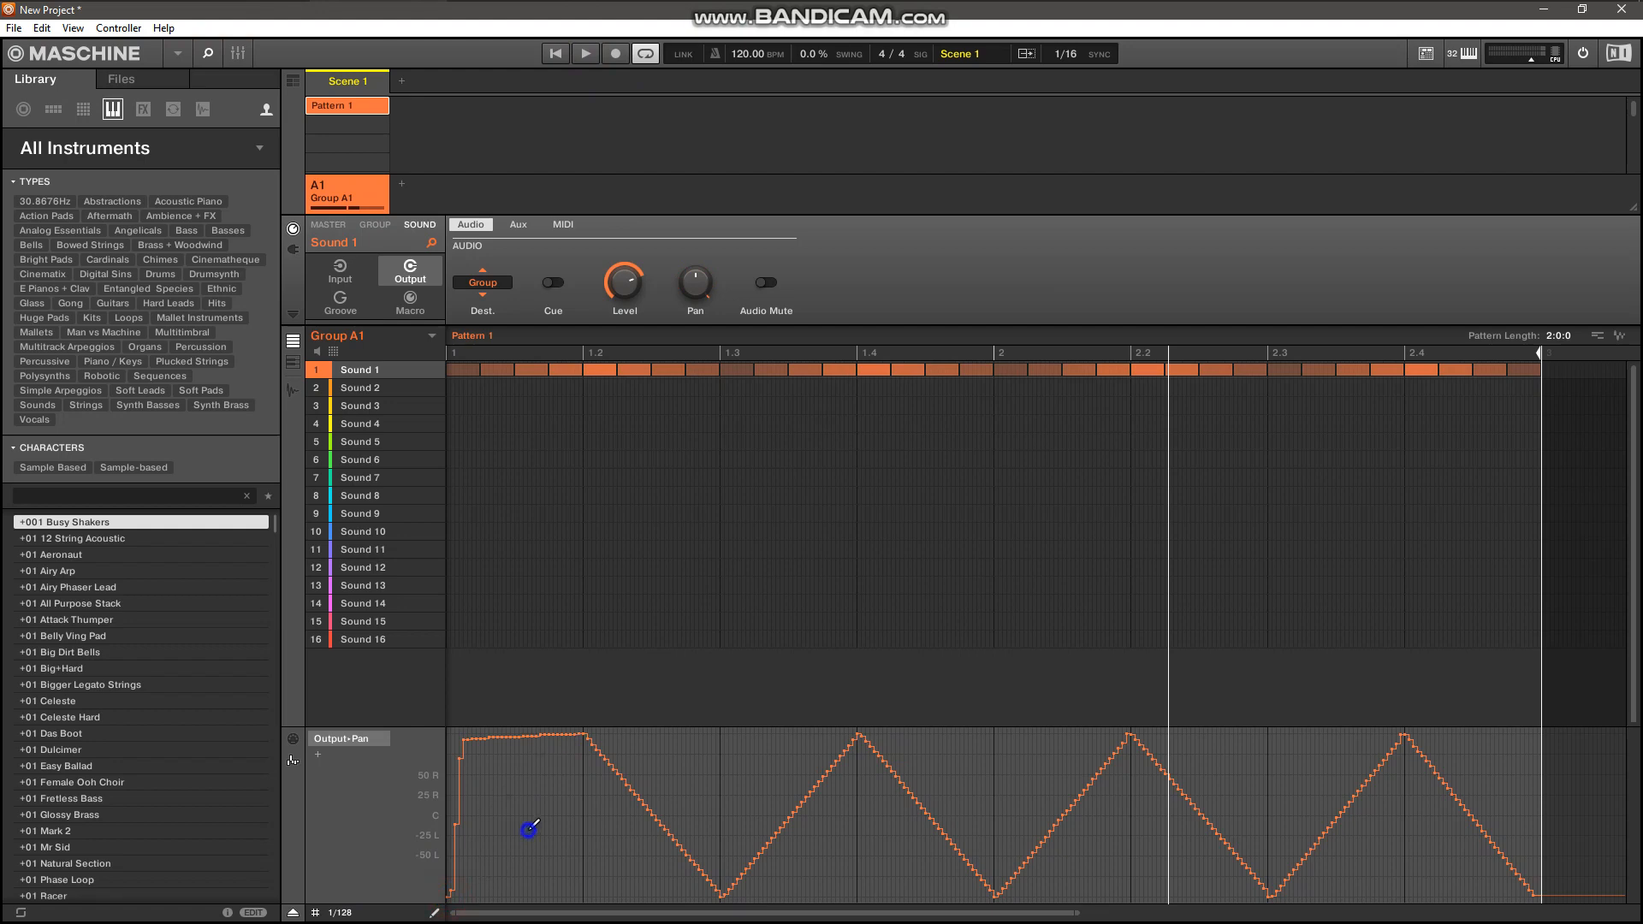
pyautogui.moveTo(455, 890)
pyautogui.mouseDown()
pyautogui.moveTo(558, 767)
pyautogui.moveTo(646, 779)
pyautogui.moveTo(813, 894)
pyautogui.moveTo(1010, 743)
pyautogui.moveTo(1131, 794)
pyautogui.moveTo(1207, 892)
pyautogui.moveTo(1322, 866)
pyautogui.moveTo(1412, 749)
pyautogui.moveTo(1472, 772)
pyautogui.moveTo(1532, 890)
pyautogui.moveTo(1584, 896)
pyautogui.moveTo(1614, 848)
pyautogui.moveTo(1623, 766)
pyautogui.mouseUp()
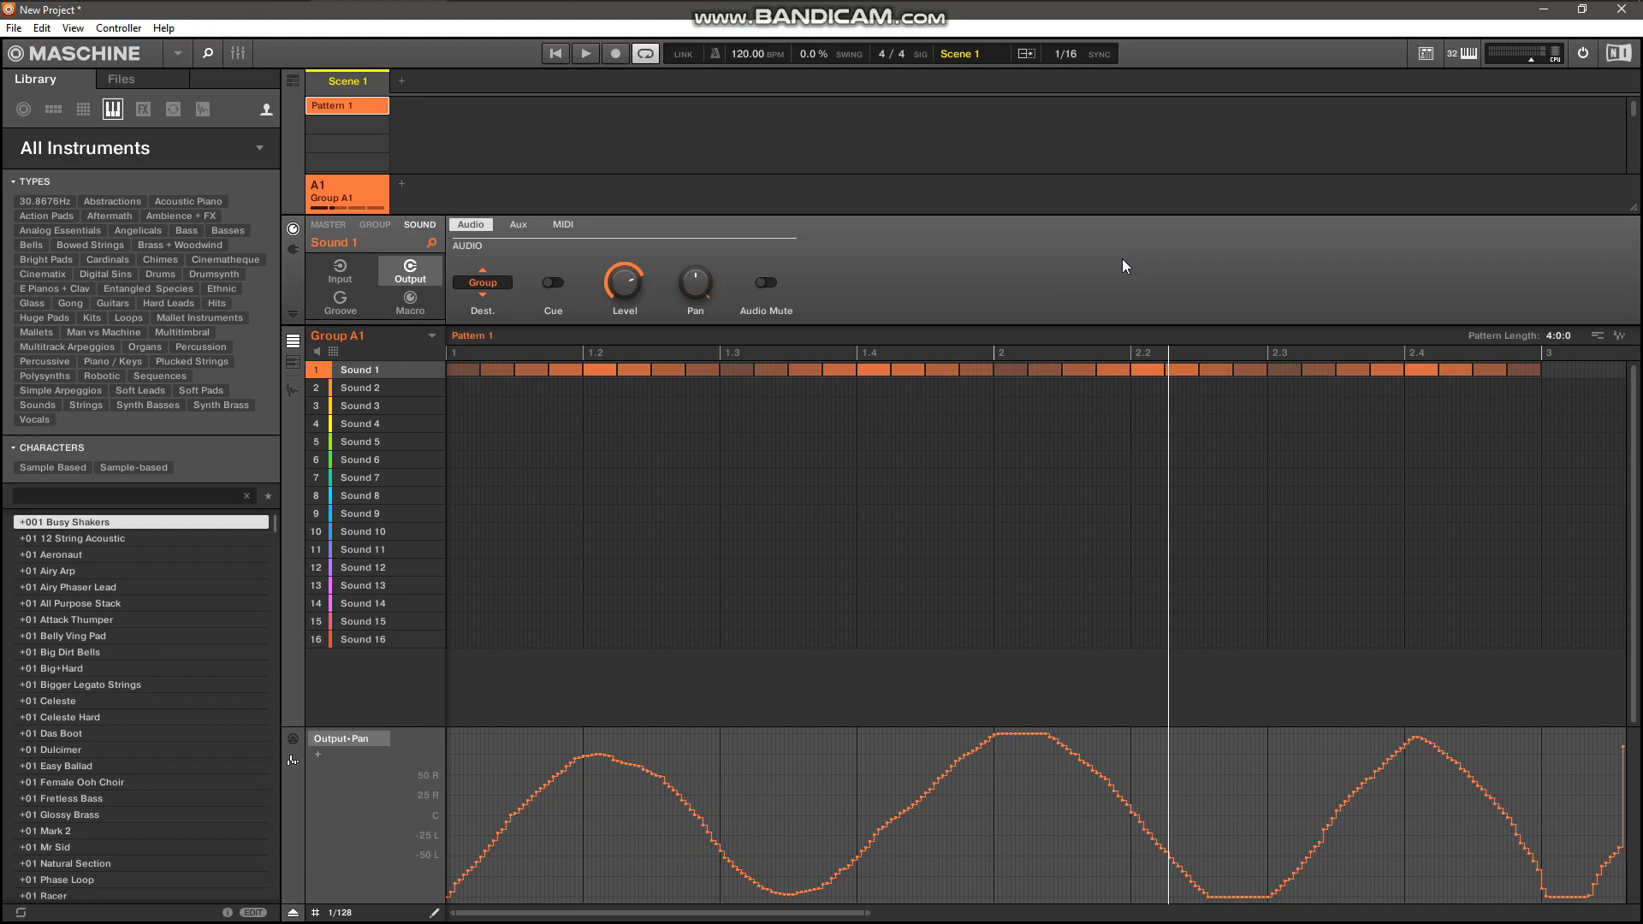
pyautogui.moveTo(1380, 6)
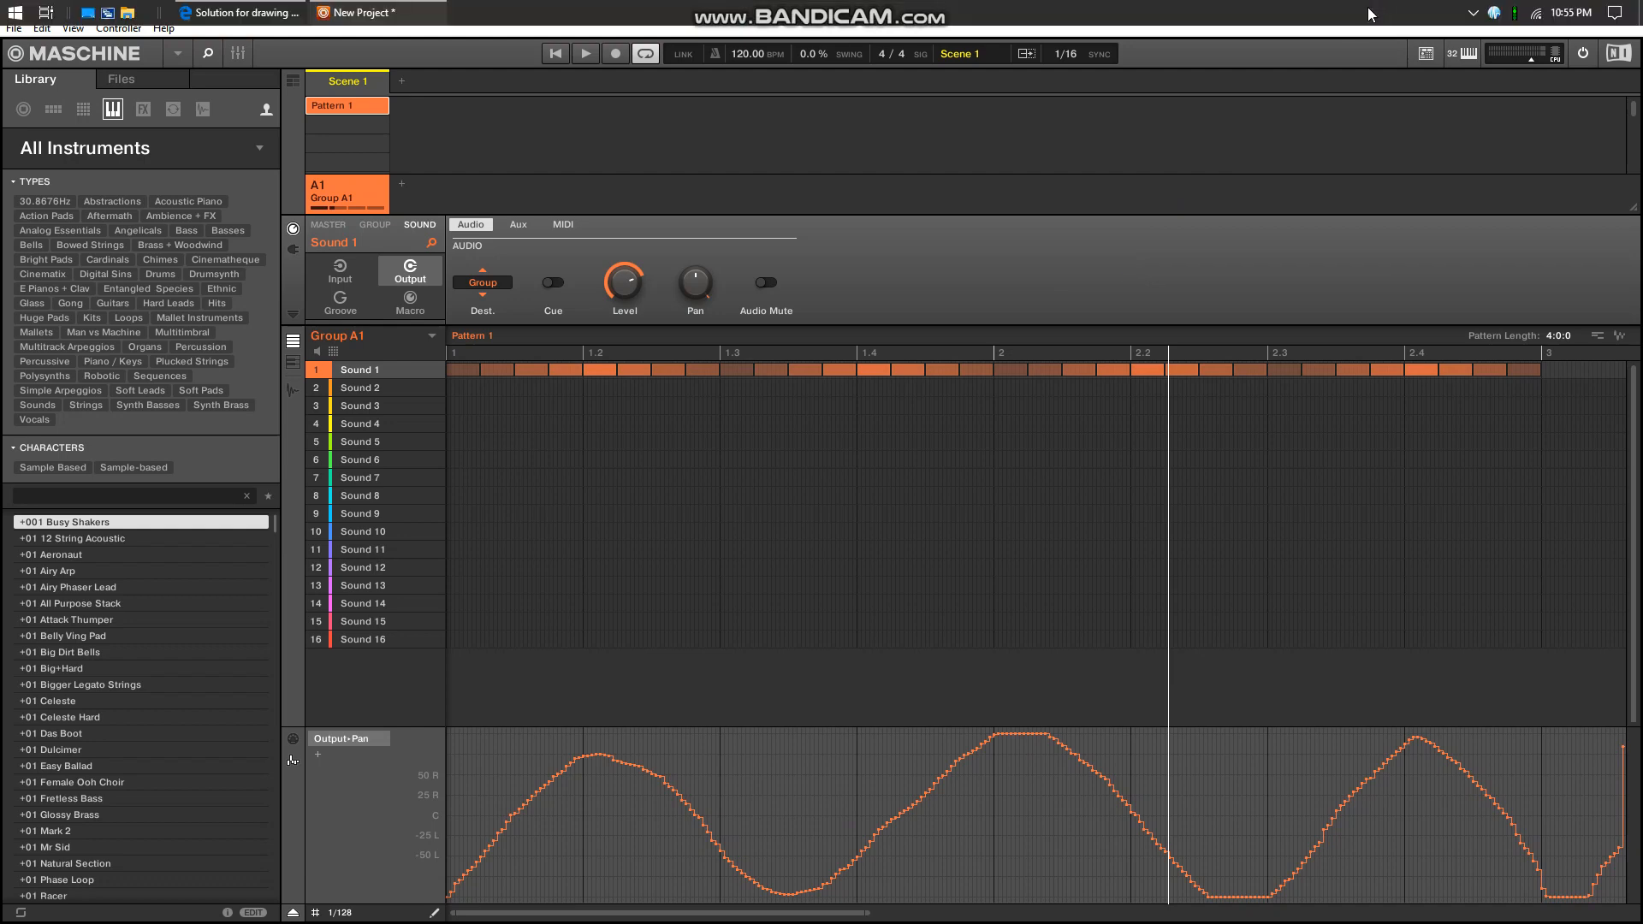